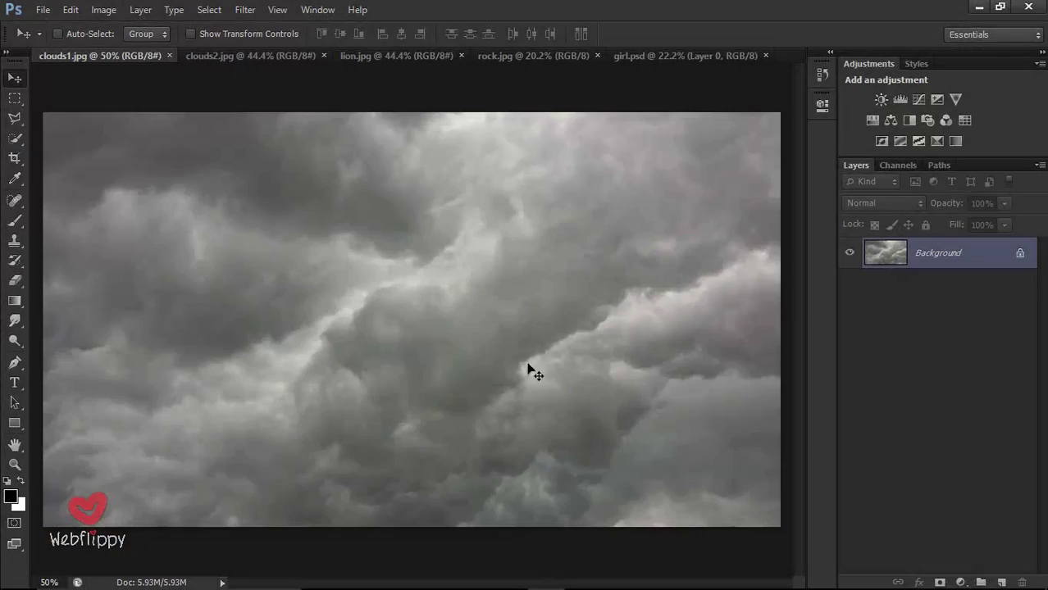
# Step: Create Untitled-1 via File > New at 1920 × 1080 px, 72 ppi, white background
pyautogui.click(44, 10)
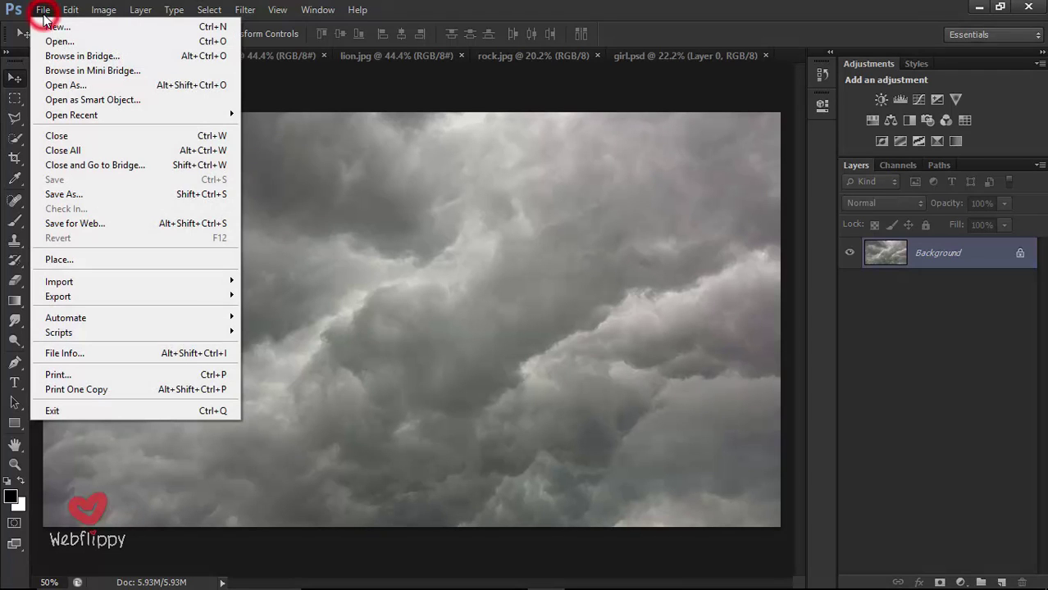
pyautogui.click(57, 27)
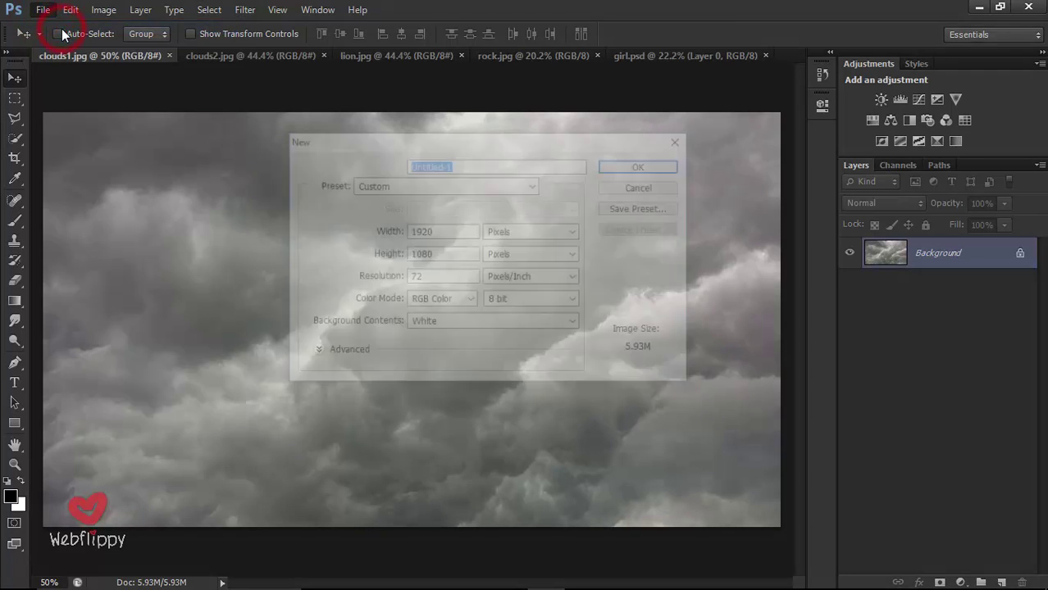
pyautogui.doubleClick(442, 233)
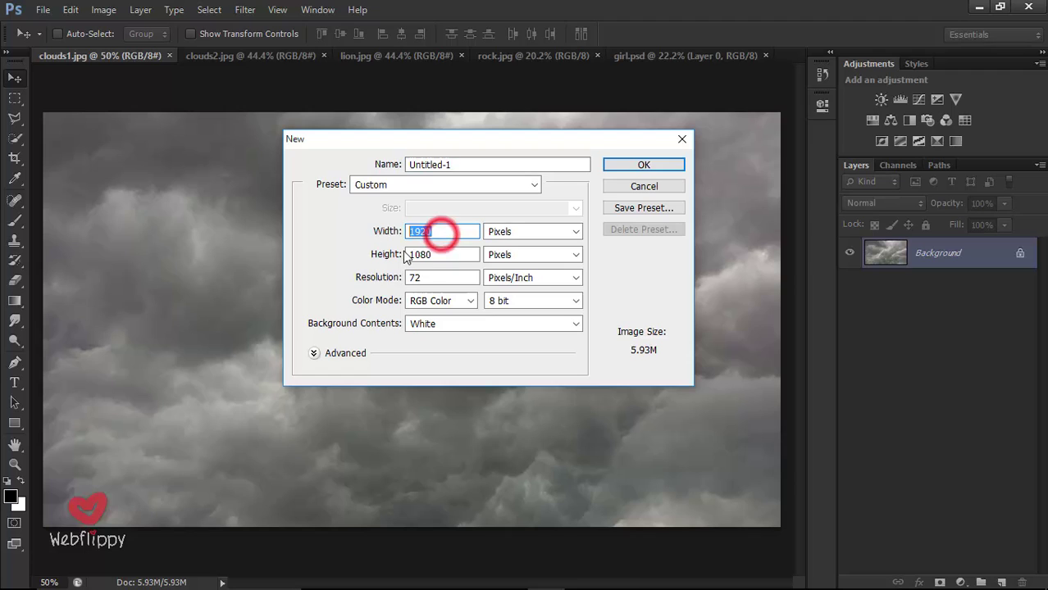
pyautogui.doubleClick(437, 255)
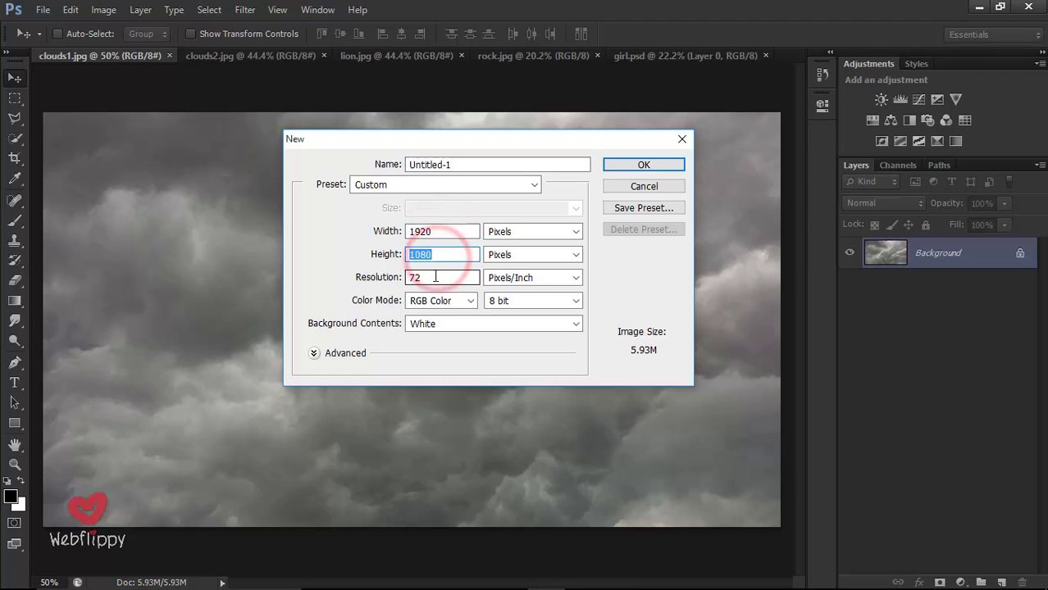
pyautogui.doubleClick(431, 277)
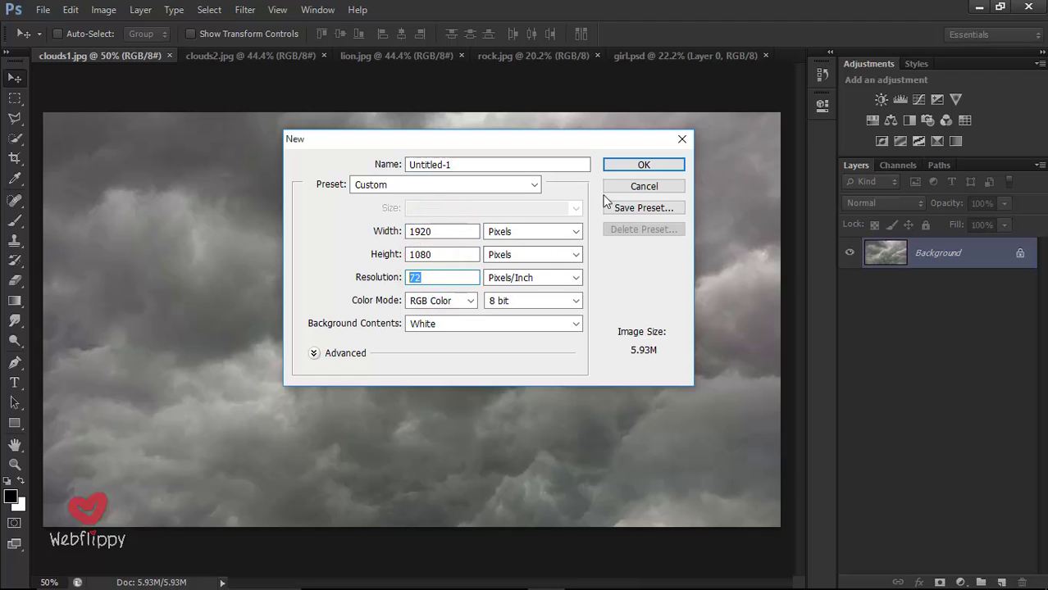
pyautogui.click(621, 166)
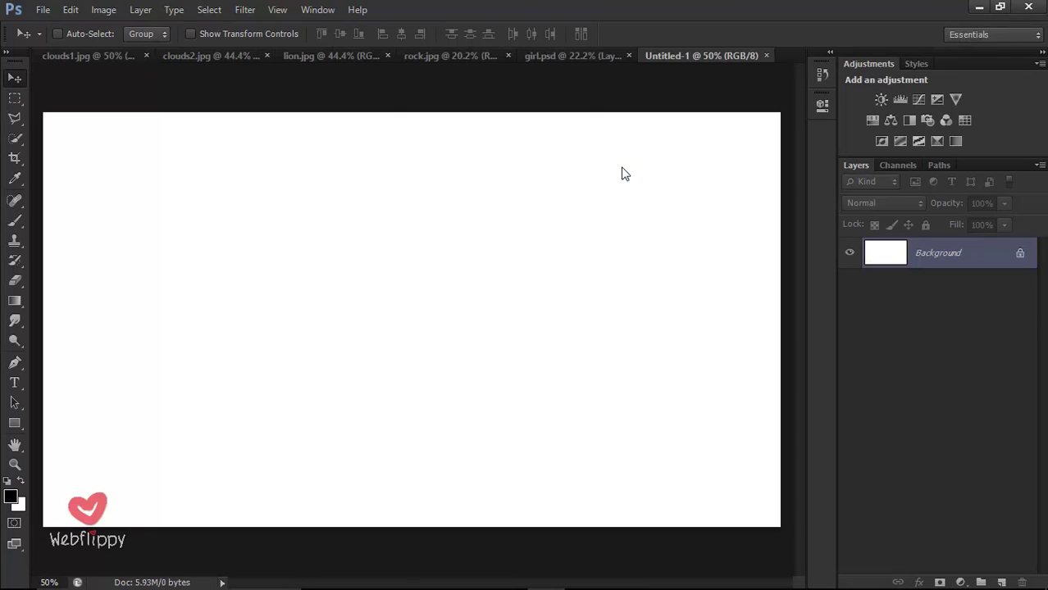
# Step: Drag the clouds1.jpg storm photo into Untitled-1 as Layer 1
pyautogui.click(104, 56)
pyautogui.moveTo(241, 205)
pyautogui.mouseDown()
pyautogui.moveTo(678, 63)
pyautogui.moveTo(454, 221)
pyautogui.mouseUp()
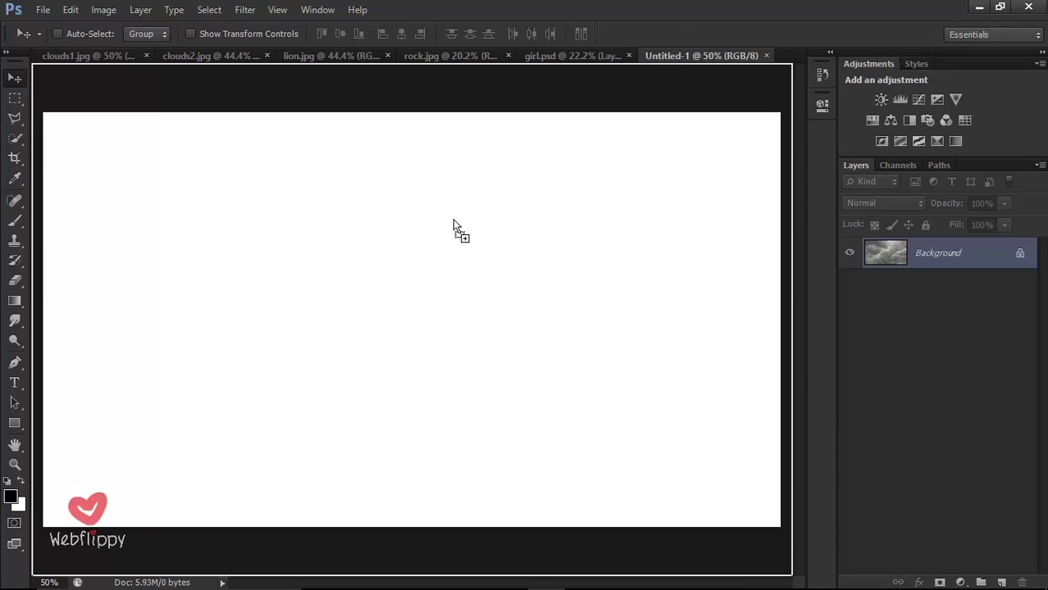
pyautogui.moveTo(412, 257); pyautogui.dragTo(413, 259)
pyautogui.moveTo(447, 307); pyautogui.dragTo(293, 259)
# Step: Free-transform Layer 1 to about 101.8% and nudge it to cover the whole canvas
pyautogui.hotkey('ctrl', 't')
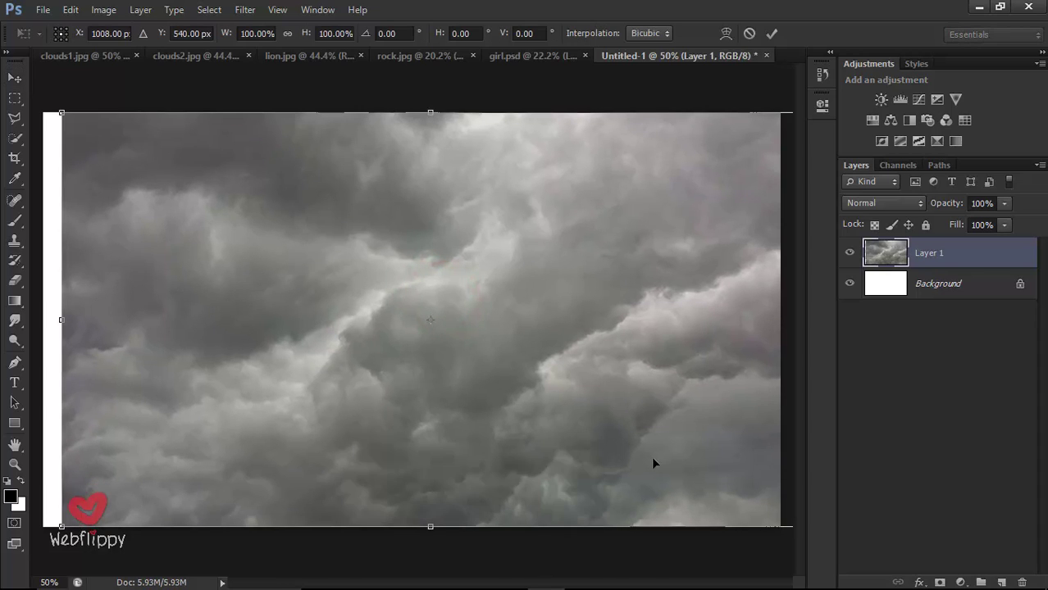
pyautogui.moveTo(652, 457); pyautogui.dragTo(630, 461)
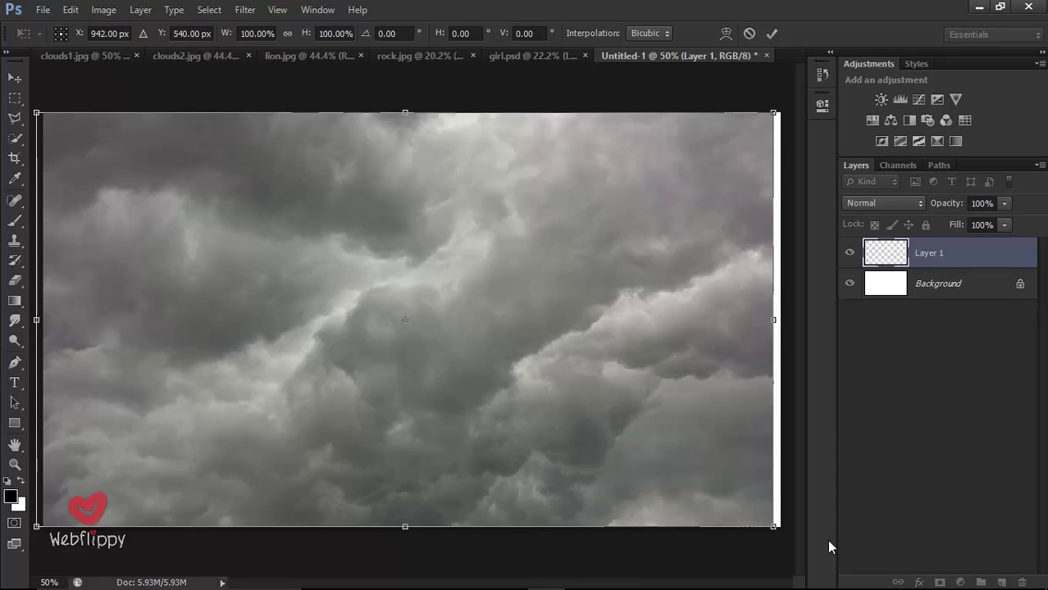
pyautogui.moveTo(774, 527); pyautogui.dragTo(780, 534)
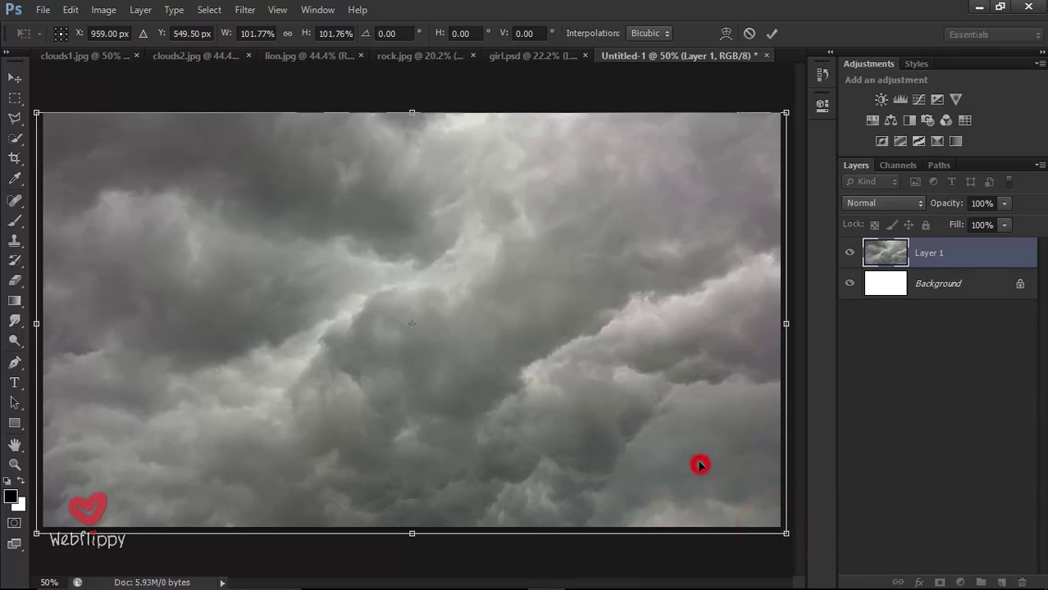
pyautogui.moveTo(700, 461); pyautogui.dragTo(698, 466)
pyautogui.press('Up')
pyautogui.press('Up')
pyautogui.press('Up')
pyautogui.press('Up')
pyautogui.press('Up')
pyautogui.press('Right')
pyautogui.press('Right')
pyautogui.press('Right')
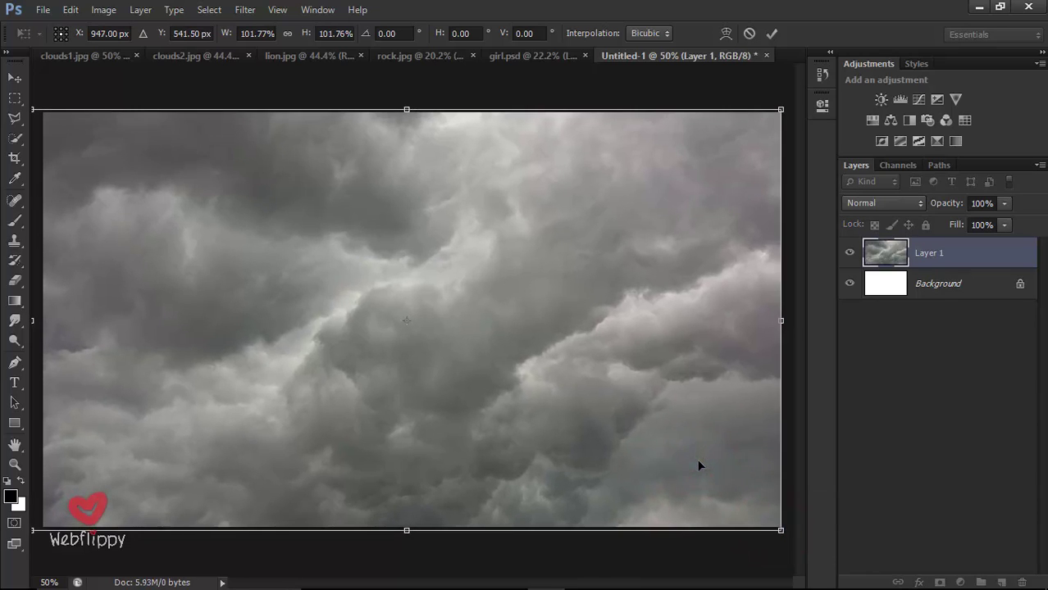
pyautogui.press('Right')
pyautogui.press('Right')
pyautogui.press('Right')
pyautogui.press('Right')
pyautogui.press('Right')
pyautogui.press('Right')
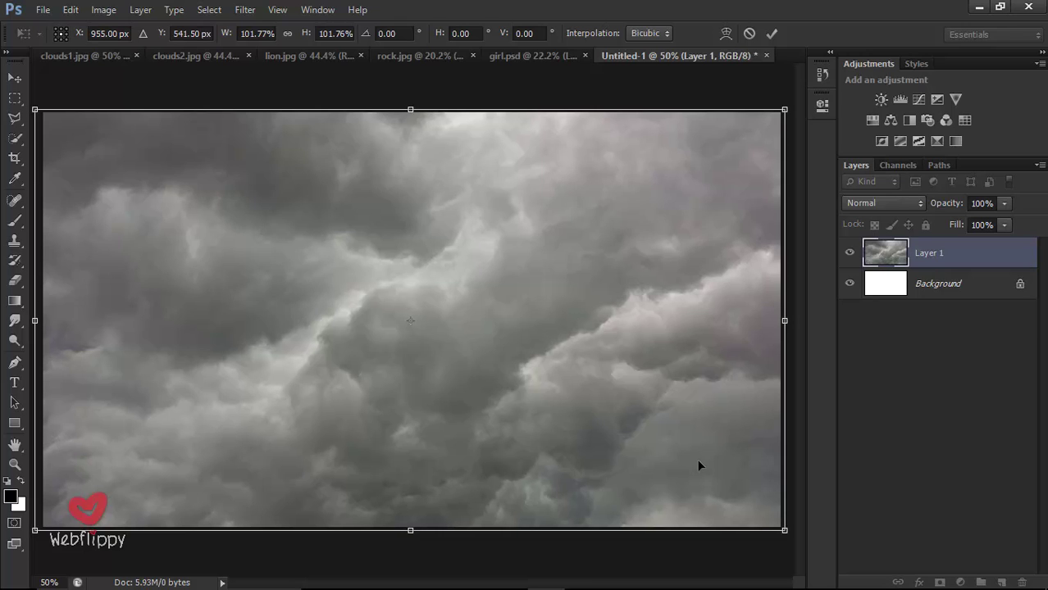
pyautogui.click(774, 34)
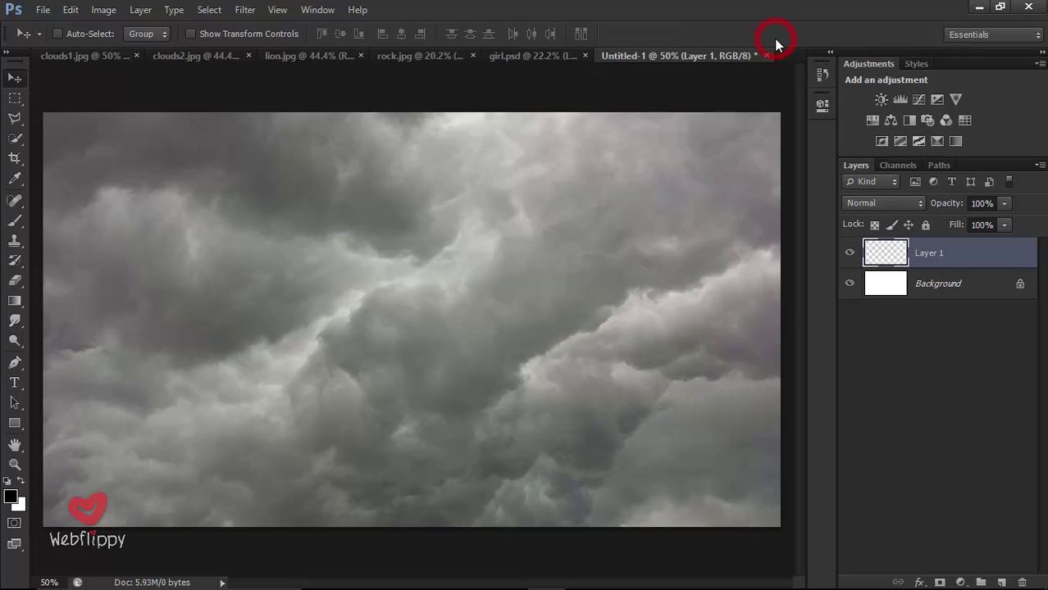
# Step: Close clouds1.jpg and drag the clouds2.jpg white clouds into Untitled-1 as Layer 2
pyautogui.click(122, 57)
pyautogui.click(170, 55)
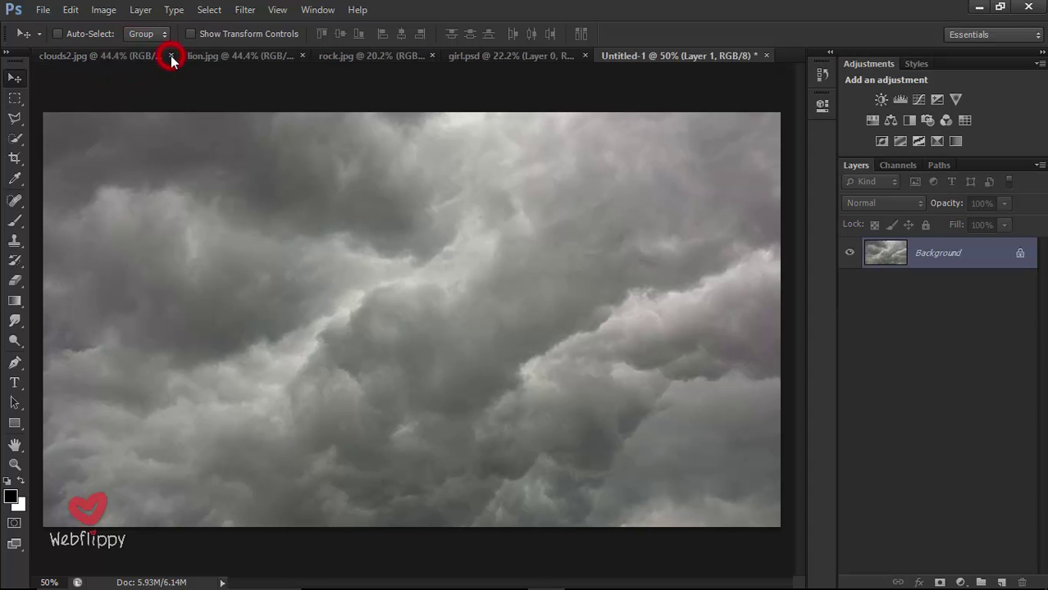
pyautogui.click(131, 54)
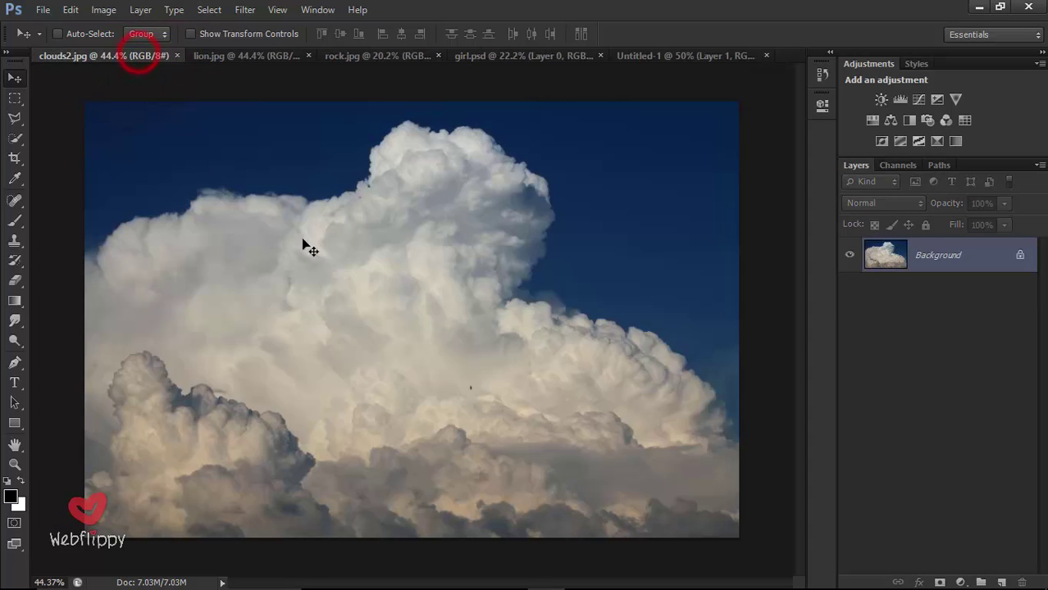
pyautogui.moveTo(319, 257)
pyautogui.mouseDown()
pyautogui.moveTo(656, 75)
pyautogui.moveTo(459, 260)
pyautogui.moveTo(343, 336)
pyautogui.mouseUp()
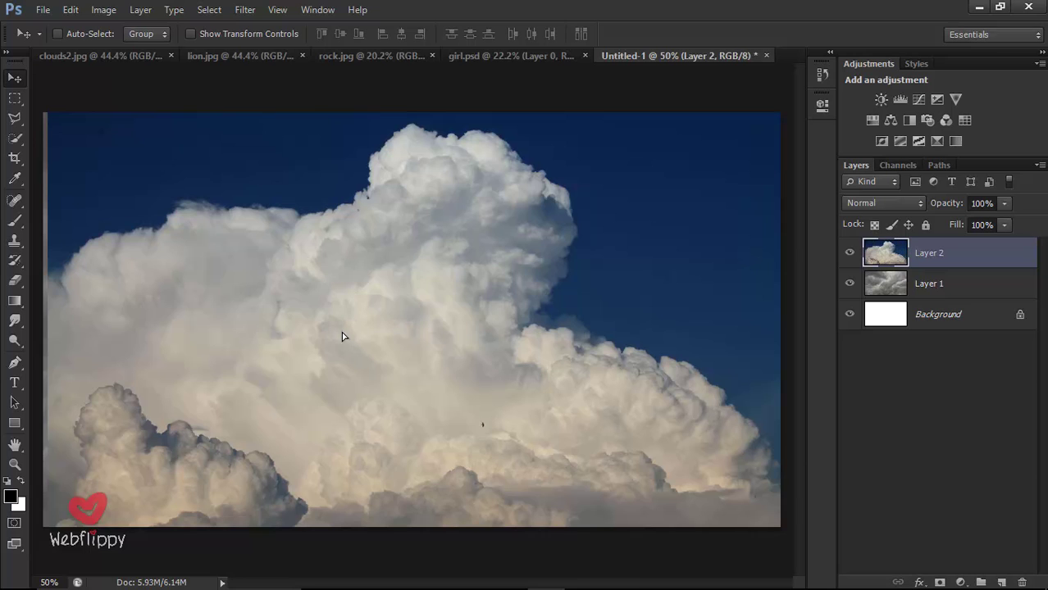
# Step: Free-transform Layer 2 to about 101.8%, nudging it right to fill the canvas
pyautogui.hotkey('ctrl', 't')
pyautogui.moveTo(416, 326); pyautogui.dragTo(404, 259)
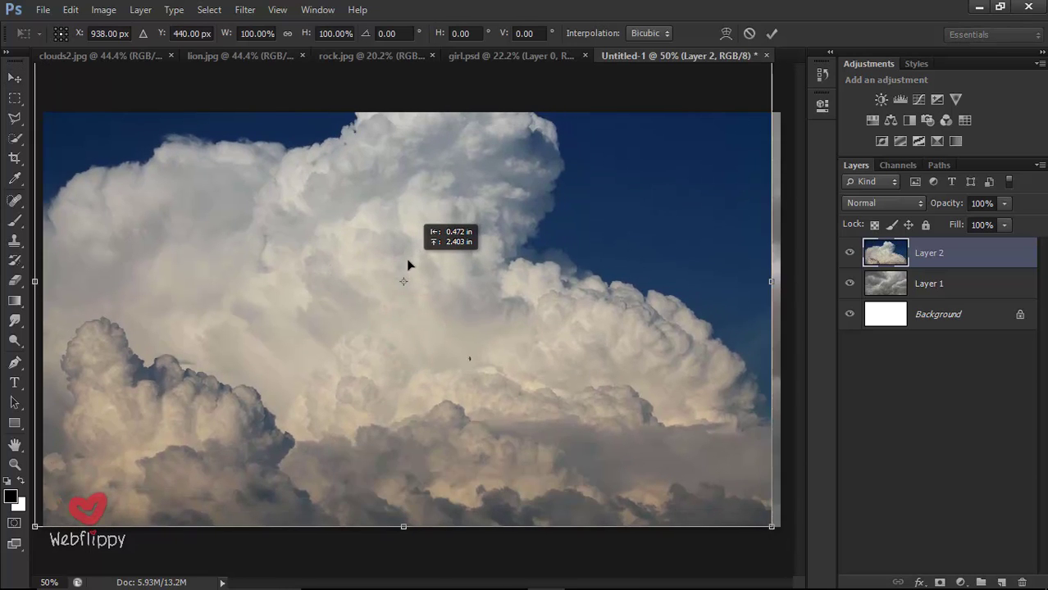
pyautogui.moveTo(772, 527); pyautogui.dragTo(784, 530)
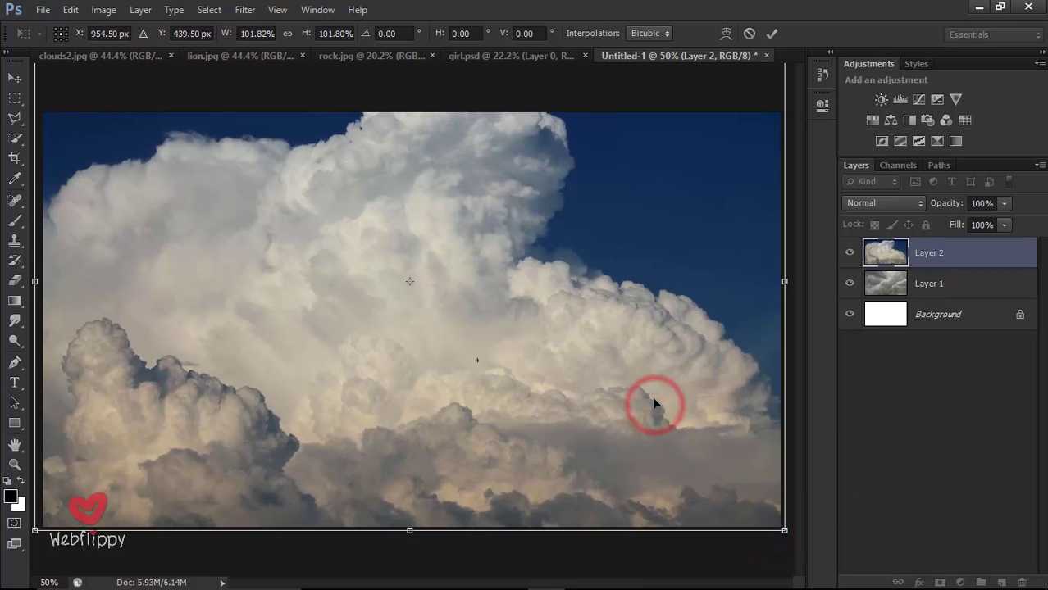
pyautogui.press('Right')
pyautogui.press('Right')
pyautogui.press('Right')
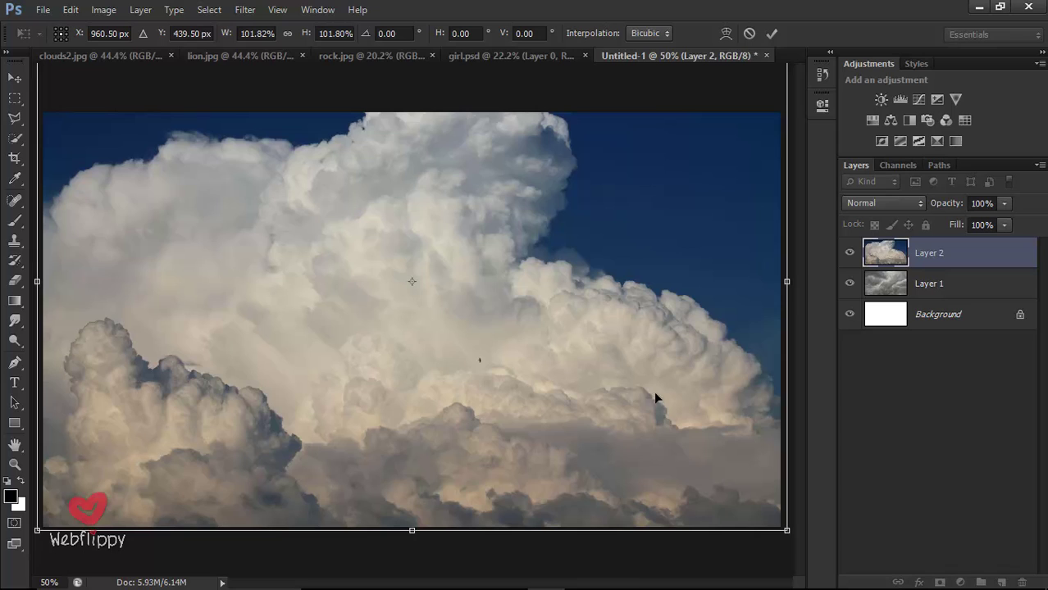
pyautogui.click(772, 36)
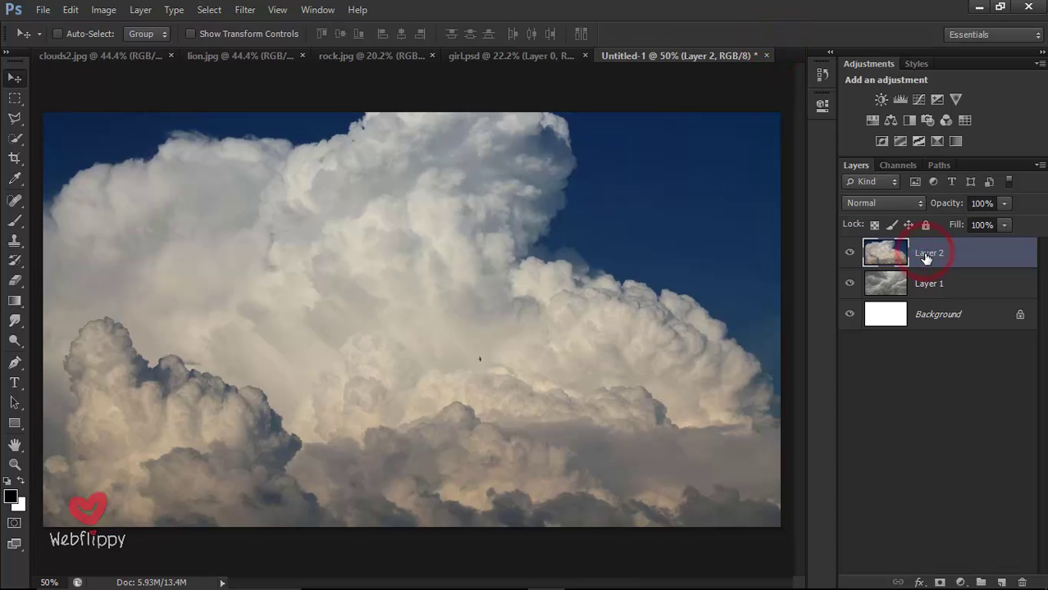
# Step: Add a layer mask to Layer 2 and choose a soft round Brush
pyautogui.click(939, 582)
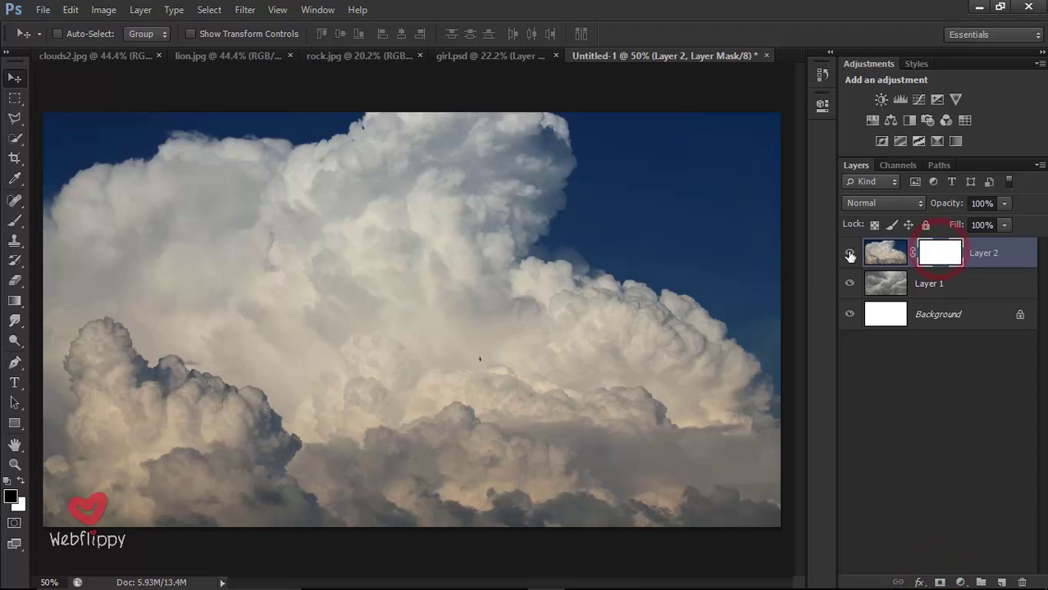
pyautogui.click(18, 219)
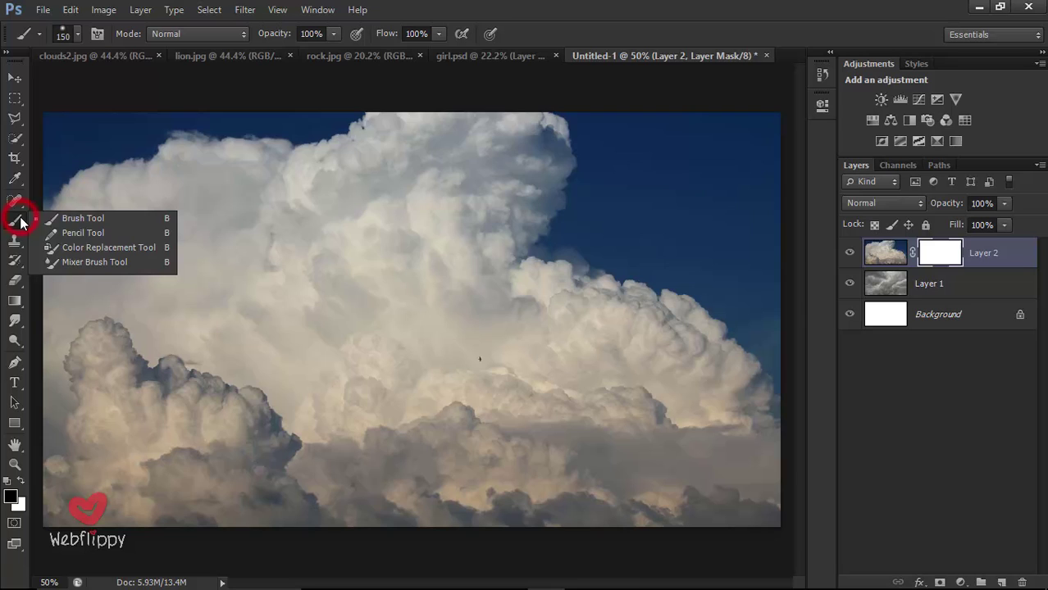
pyautogui.click(72, 223)
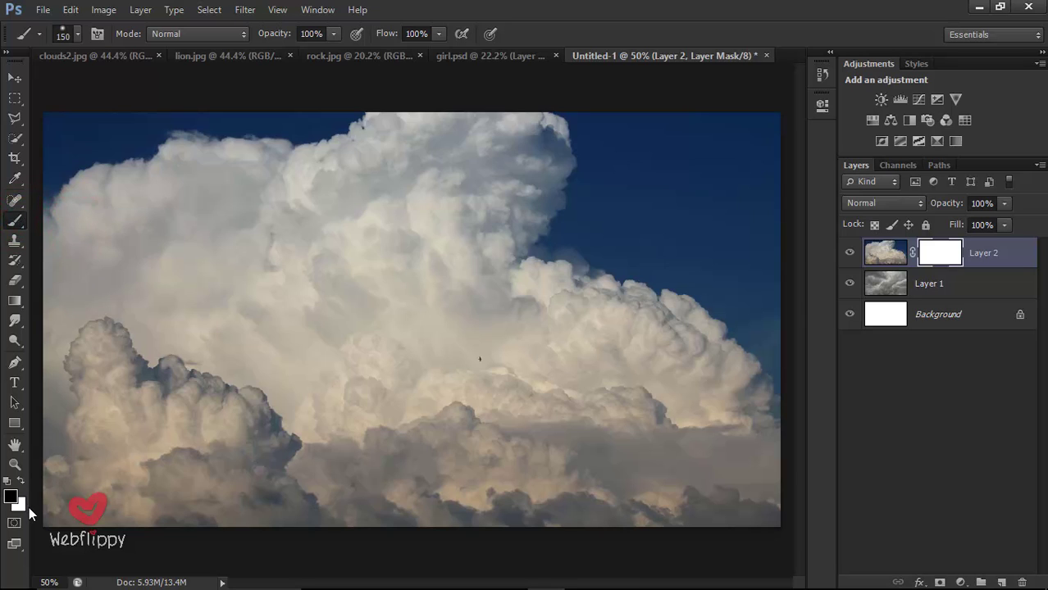
pyautogui.click(79, 36)
pyautogui.click(32, 158)
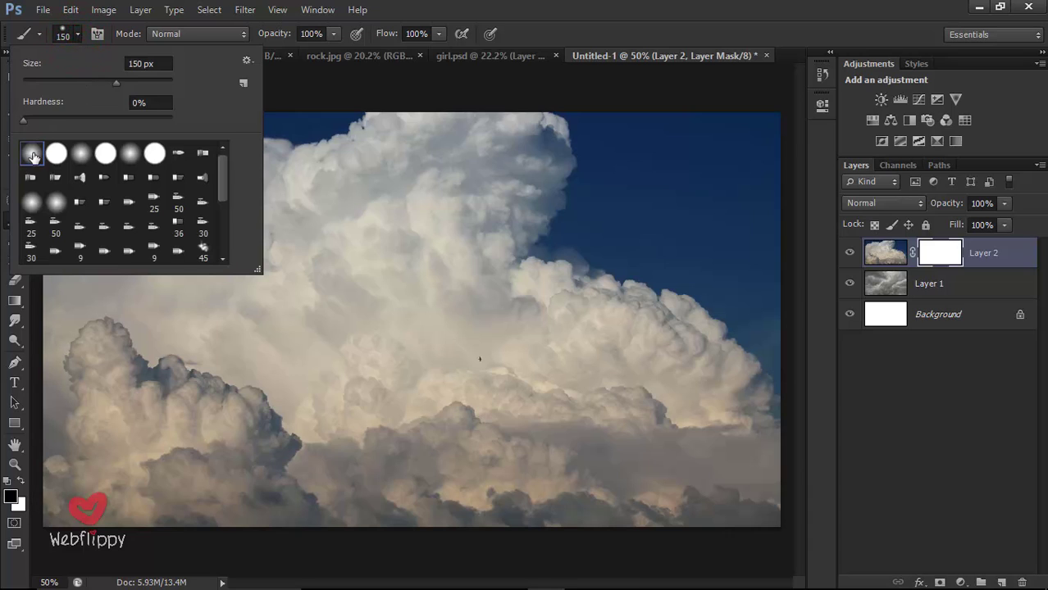
pyautogui.click(81, 38)
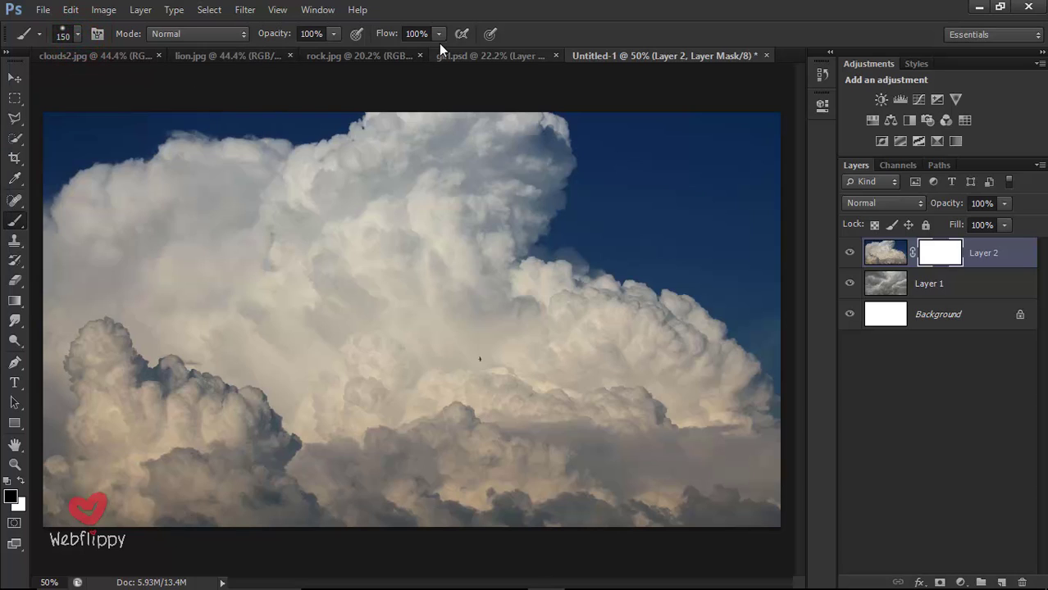
# Step: Enlarge the brush and paint black at 80% on the mask across the upper, central and right sky
pyautogui.press(']')
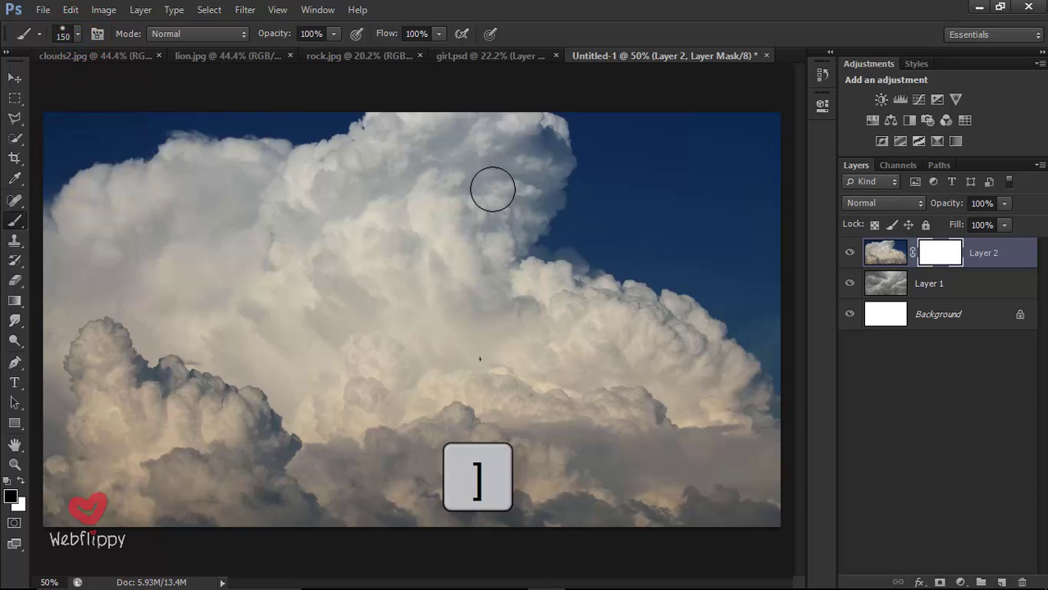
pyautogui.press(']')
pyautogui.press(']')
pyautogui.press(']')
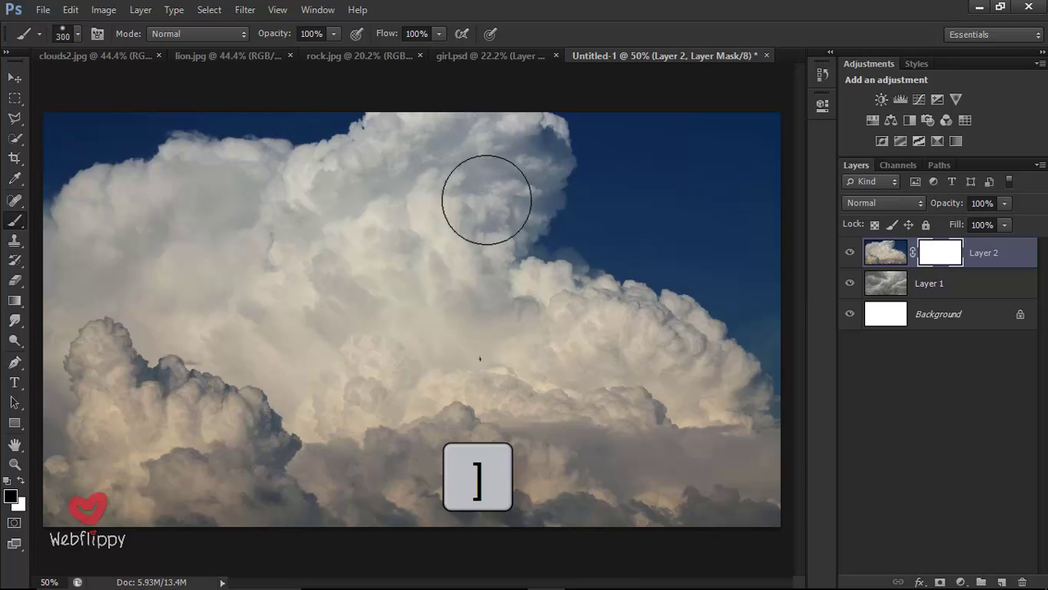
pyautogui.press(']')
pyautogui.press(']')
pyautogui.press(']')
pyautogui.press(']')
pyautogui.press('[')
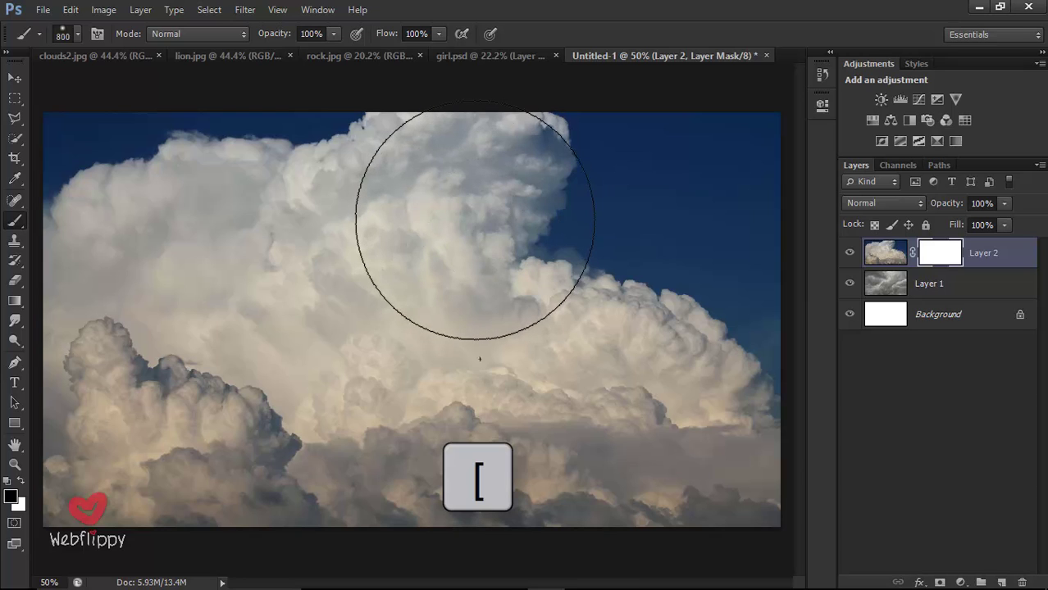
pyautogui.press('[')
pyautogui.press('[')
pyautogui.press('[')
pyautogui.press('[')
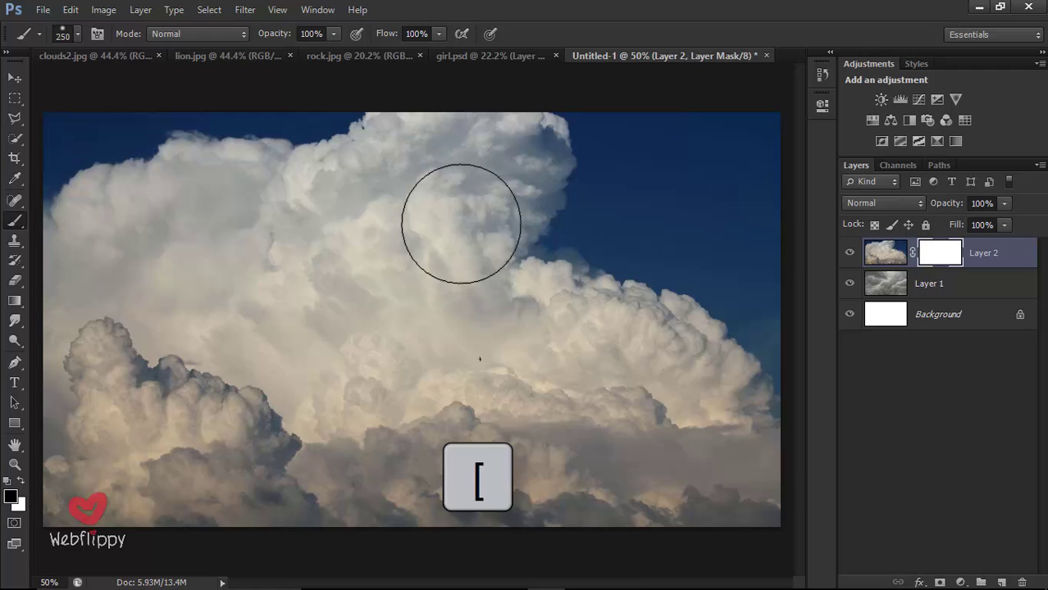
pyautogui.press('[')
pyautogui.press('[')
pyautogui.press('[')
pyautogui.press('[')
pyautogui.press('[')
pyautogui.press(']')
pyautogui.press(']')
pyautogui.press(']')
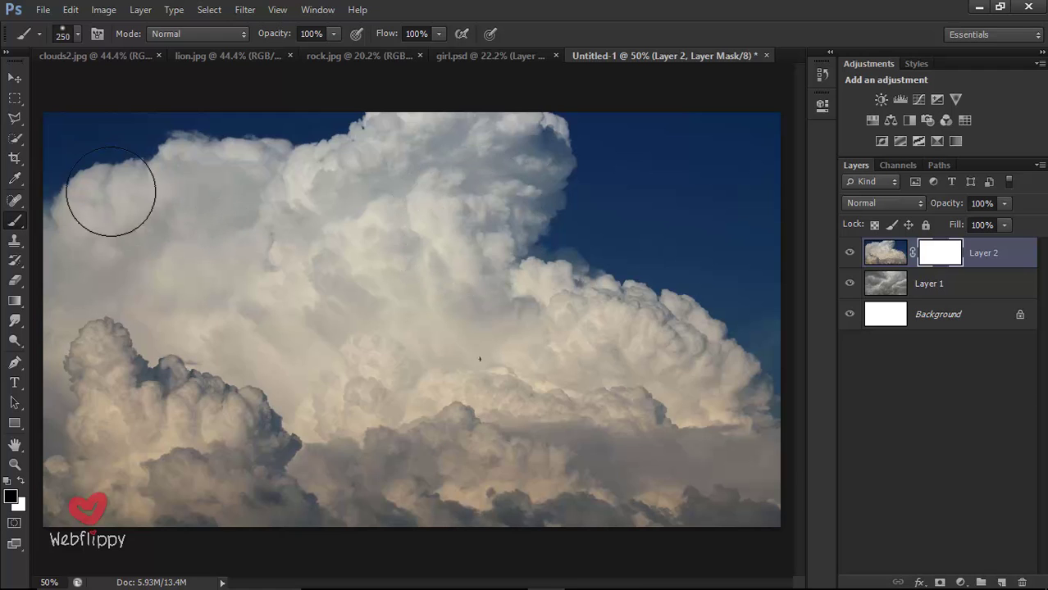
pyautogui.press(']')
pyautogui.press(']')
pyautogui.moveTo(82, 168)
pyautogui.mouseDown()
pyautogui.moveTo(250, 134)
pyautogui.moveTo(140, 158)
pyautogui.moveTo(598, 136)
pyautogui.moveTo(772, 168)
pyautogui.moveTo(566, 197)
pyautogui.moveTo(776, 321)
pyautogui.moveTo(573, 246)
pyautogui.moveTo(527, 285)
pyautogui.moveTo(351, 210)
pyautogui.mouseUp()
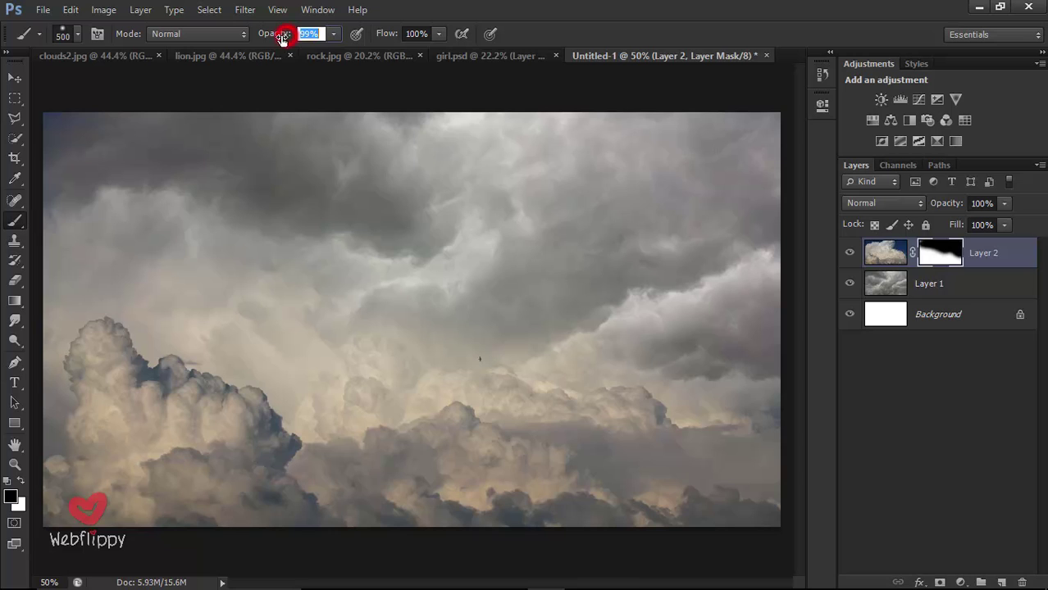
pyautogui.moveTo(276, 283); pyautogui.dragTo(94, 206)
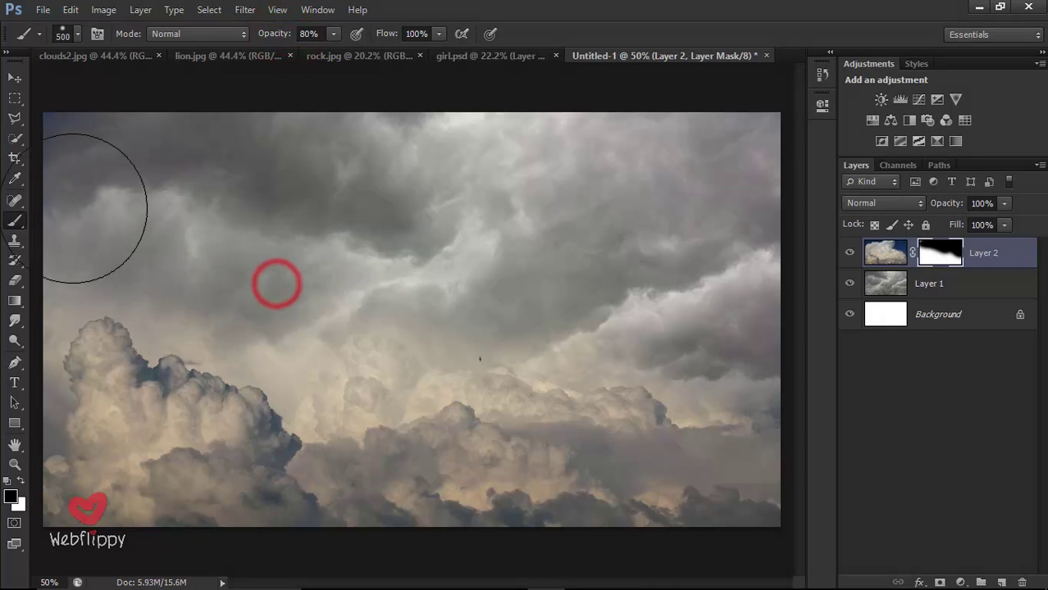
pyautogui.moveTo(194, 219); pyautogui.dragTo(244, 227)
pyautogui.click(368, 328)
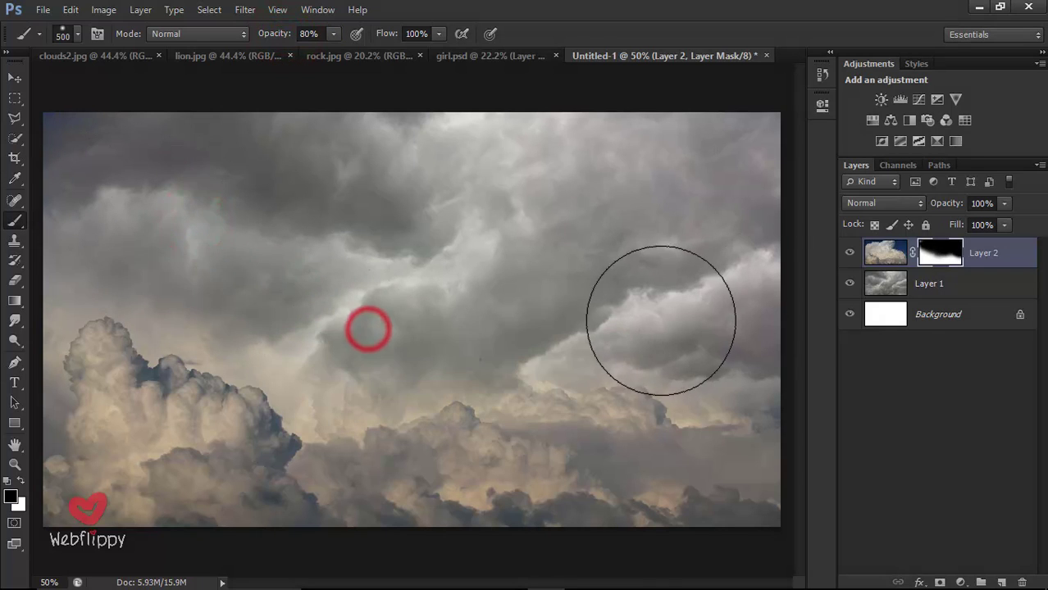
pyautogui.moveTo(770, 326)
pyautogui.mouseDown()
pyautogui.moveTo(491, 252)
pyautogui.moveTo(622, 258)
pyautogui.moveTo(479, 253)
pyautogui.mouseUp()
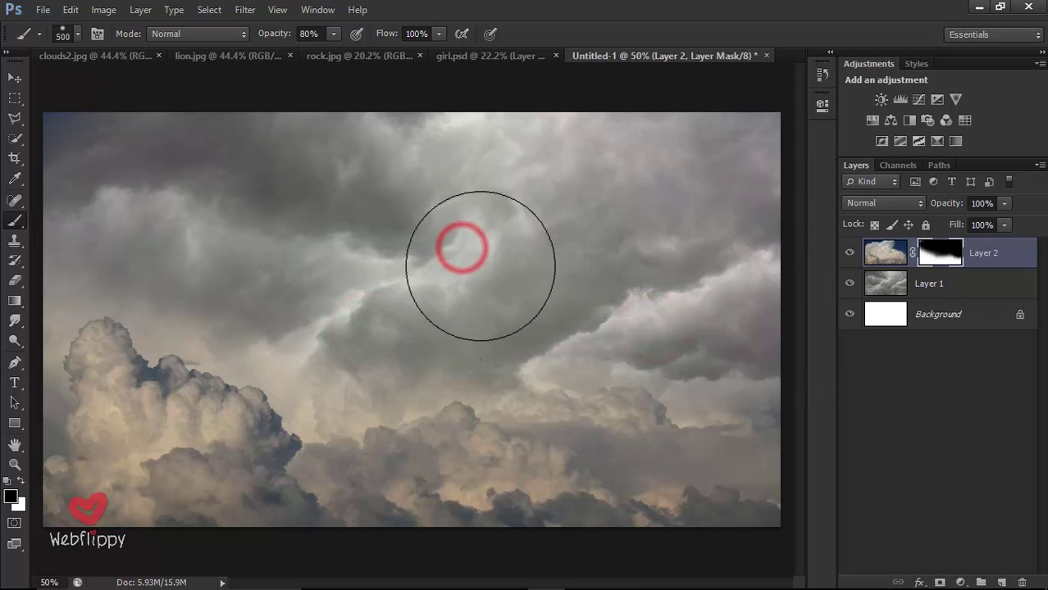
pyautogui.press('v')
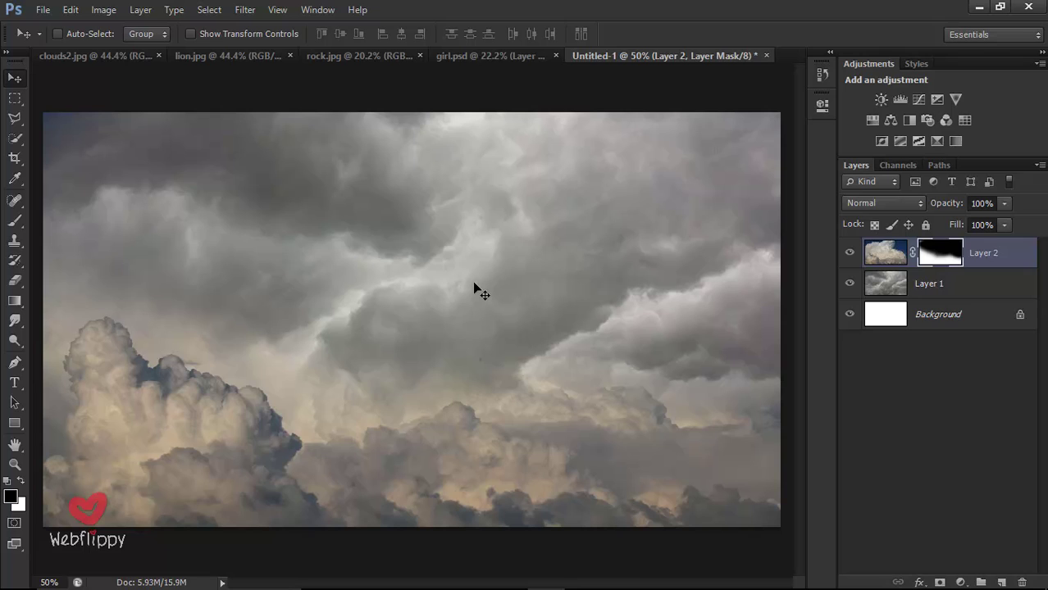
# Step: In lion.jpg, set up the Quick Selection Tool in Add mode with a large brush
pyautogui.click(252, 61)
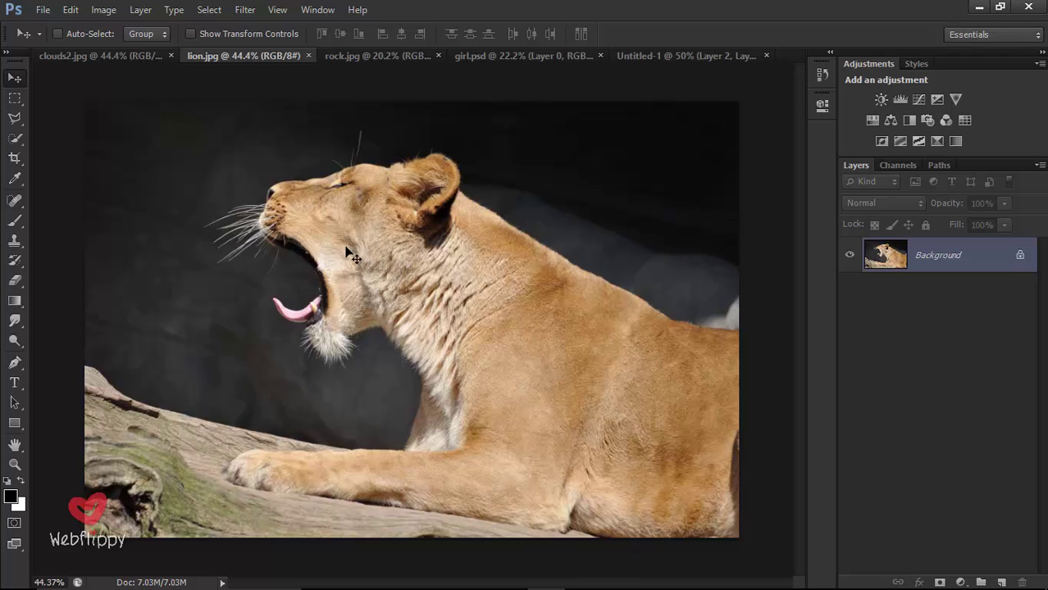
pyautogui.click(18, 141)
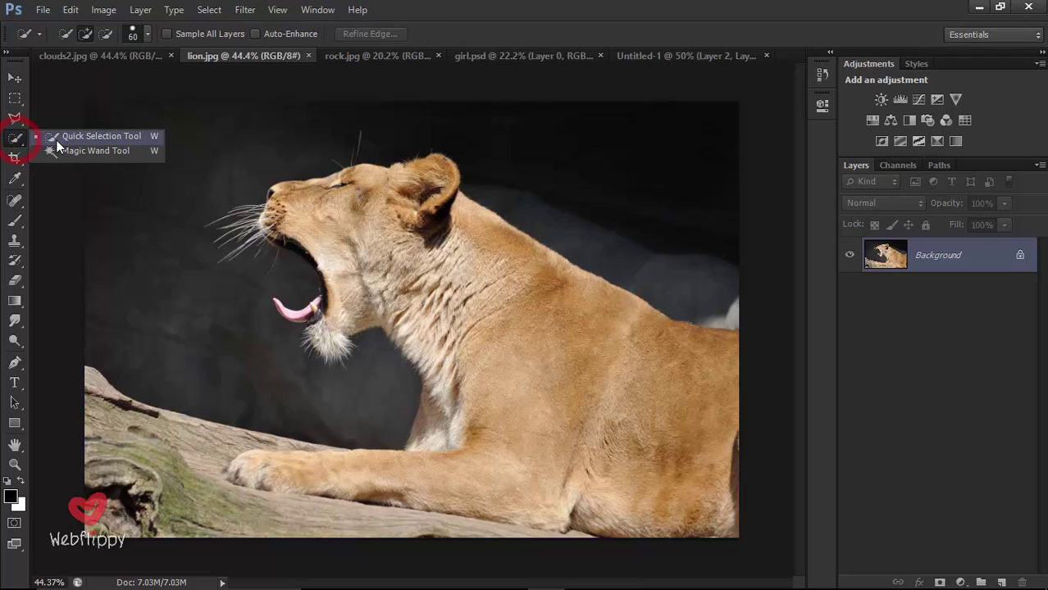
pyautogui.click(56, 142)
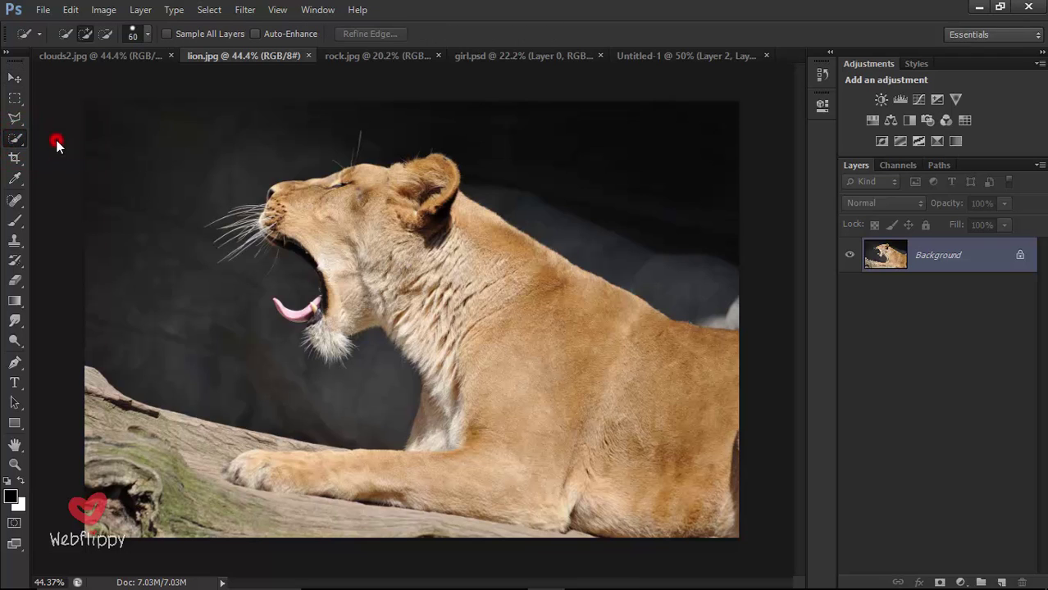
pyautogui.click(85, 34)
pyautogui.press(']')
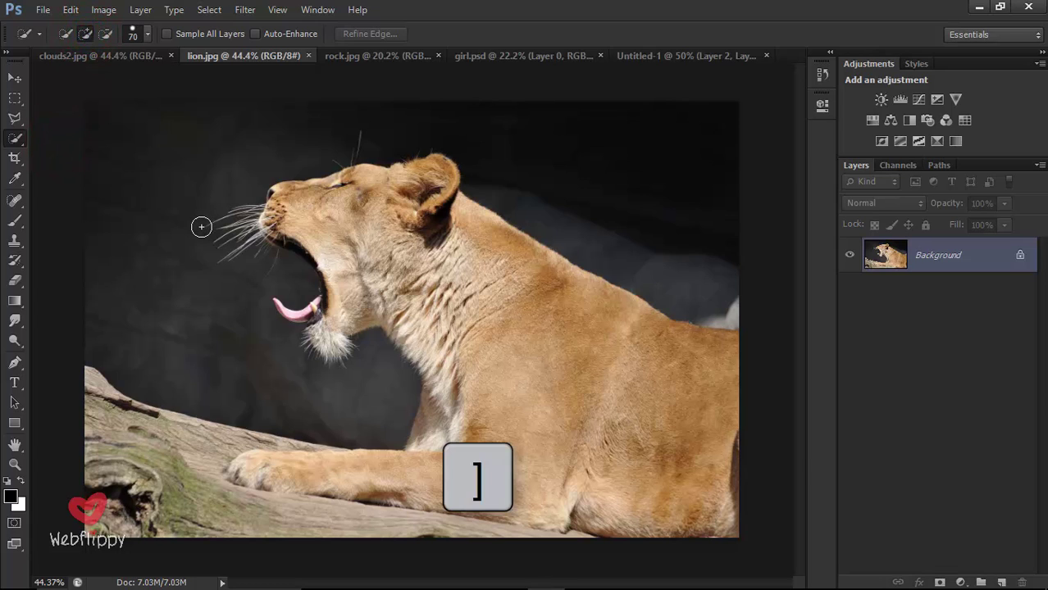
pyautogui.press(']')
pyautogui.press(']')
pyautogui.press(']')
pyautogui.press(']')
pyautogui.press(']')
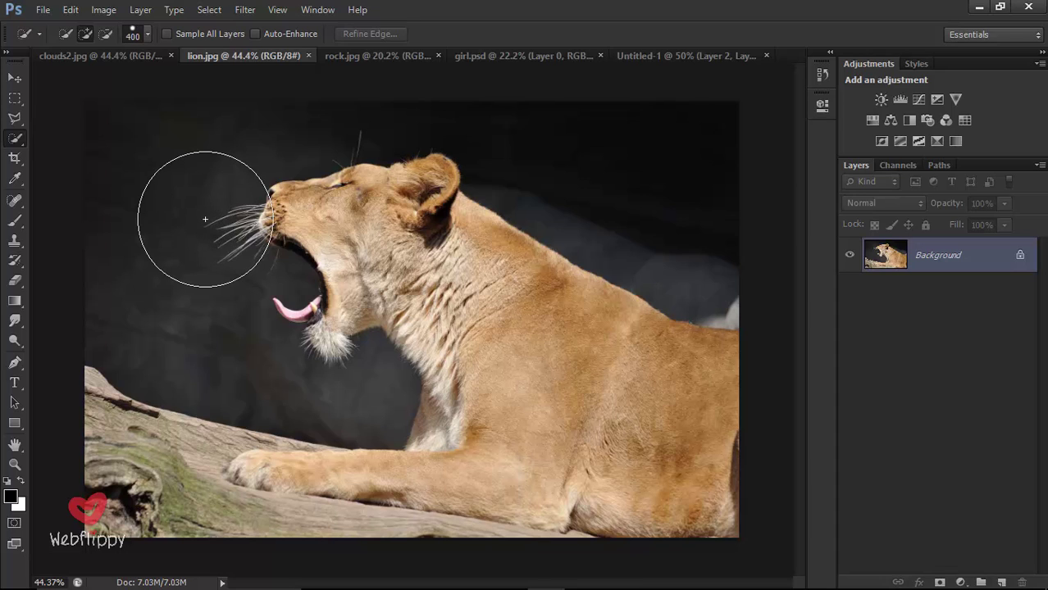
pyautogui.press('[')
pyautogui.press('[')
pyautogui.press('[')
pyautogui.press('[')
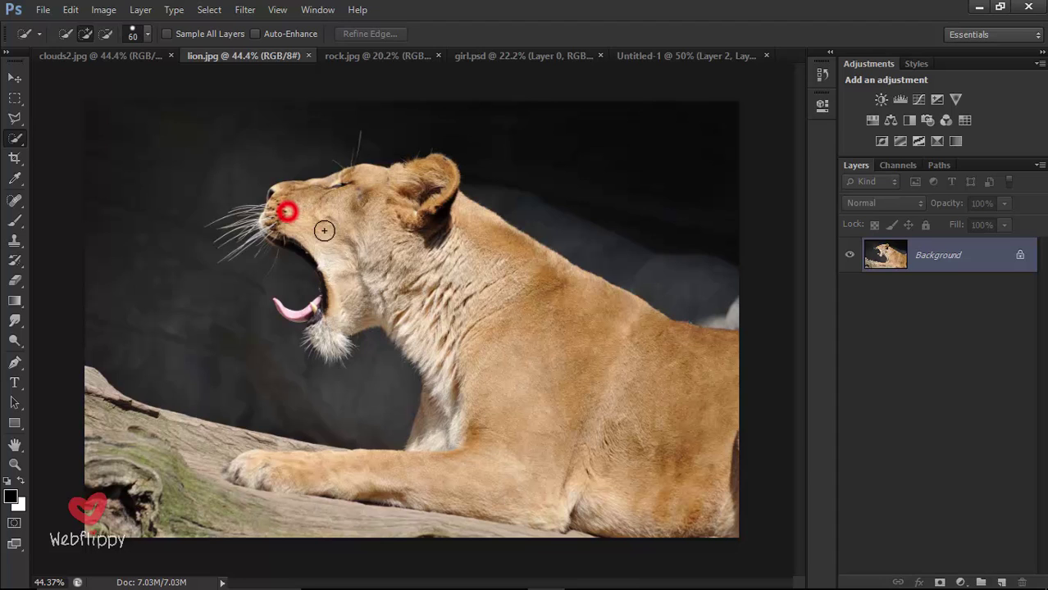
# Step: Select the lioness's head, neck, shoulder, body, foreleg and paw
pyautogui.moveTo(357, 206)
pyautogui.mouseDown()
pyautogui.moveTo(445, 212)
pyautogui.moveTo(538, 334)
pyautogui.mouseUp()
pyautogui.click(410, 295)
pyautogui.click(331, 299)
pyautogui.click(620, 327)
pyautogui.click(704, 367)
pyautogui.moveTo(497, 481); pyautogui.dragTo(515, 486)
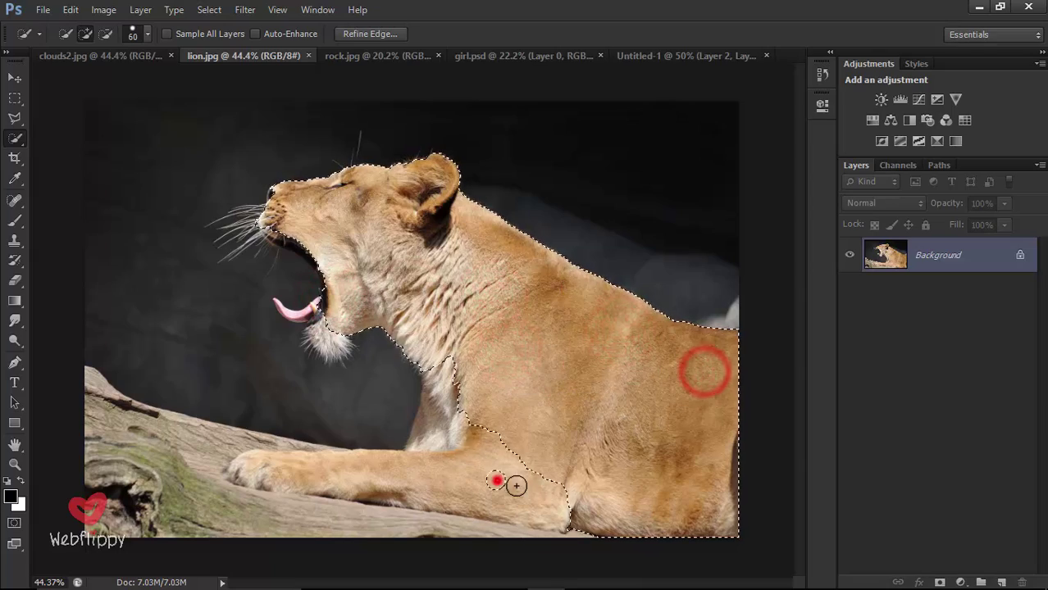
pyautogui.click(428, 417)
pyautogui.click(276, 468)
# Step: Zoom in and add the nose, muzzle and open-mouth edges with a smaller brush
pyautogui.scroll(4, 288, 180)
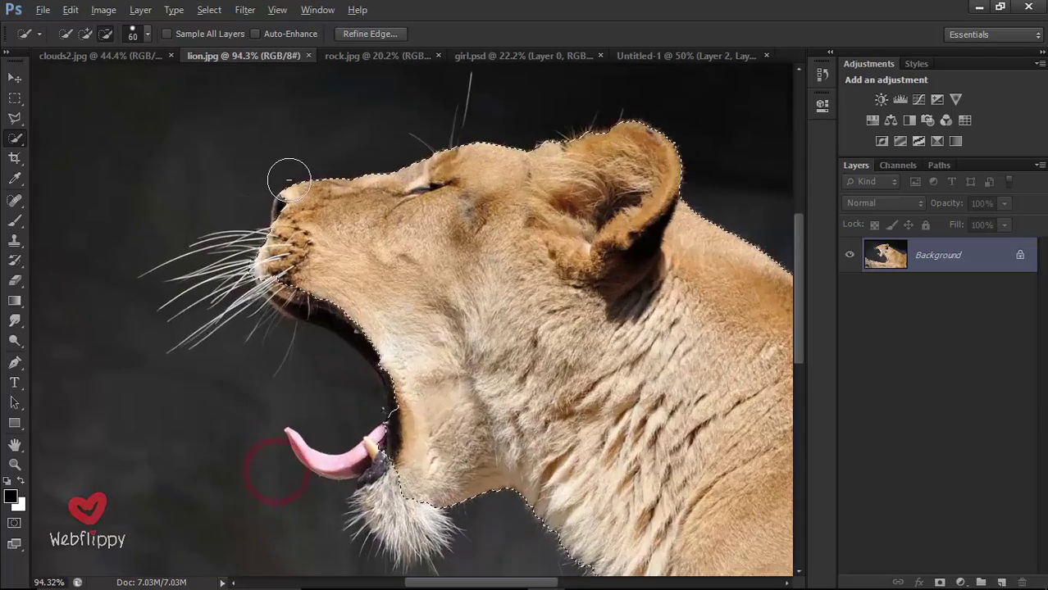
pyautogui.scroll(3, 288, 179)
pyautogui.press('[')
pyautogui.press('[')
pyautogui.press('[')
pyautogui.click(270, 217)
pyautogui.moveTo(335, 376); pyautogui.dragTo(296, 263)
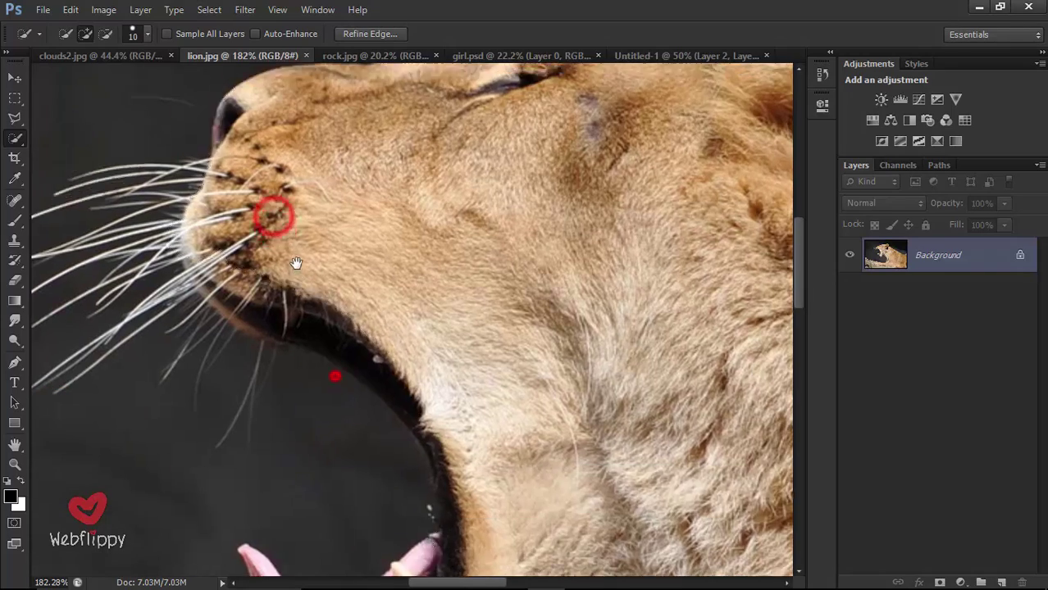
pyautogui.moveTo(206, 262); pyautogui.dragTo(267, 311)
pyautogui.moveTo(420, 351); pyautogui.dragTo(386, 290)
pyautogui.moveTo(319, 267); pyautogui.dragTo(373, 326)
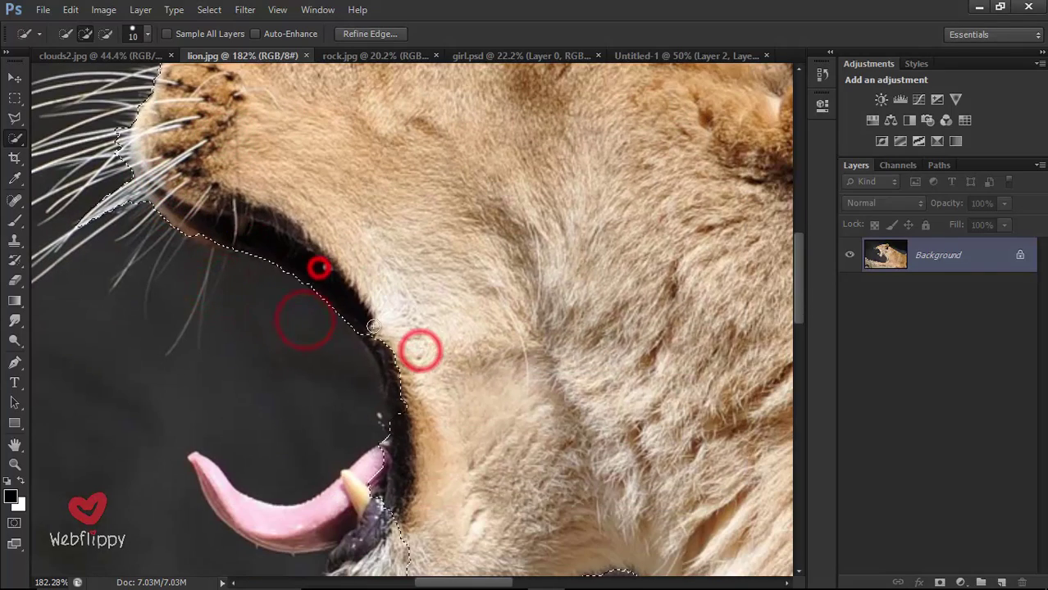
# Step: Add the tongue and chin beard to the selection and tidy around the paw tip
pyautogui.scroll(-5, 423, 397)
pyautogui.click(205, 289)
pyautogui.moveTo(280, 365)
pyautogui.mouseDown()
pyautogui.moveTo(367, 314)
pyautogui.moveTo(409, 420)
pyautogui.mouseUp()
pyautogui.scroll(-3, 367, 314)
pyautogui.click(415, 427)
pyautogui.scroll(-3, 444, 328)
pyautogui.moveTo(488, 227); pyautogui.dragTo(456, 322)
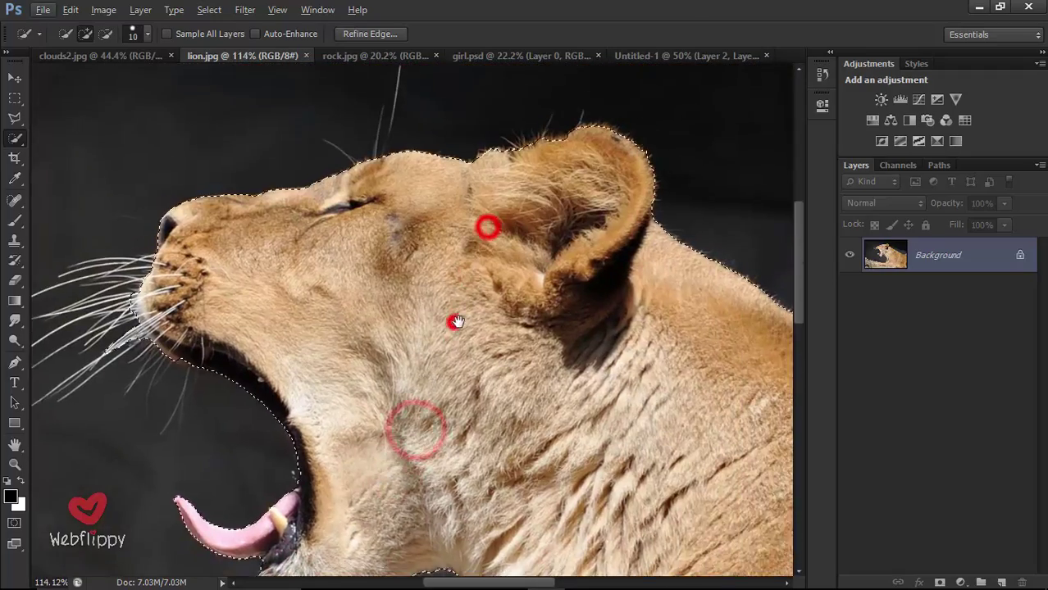
pyautogui.scroll(-3, 456, 321)
pyautogui.scroll(-3, 398, 428)
pyautogui.scroll(3, 398, 409)
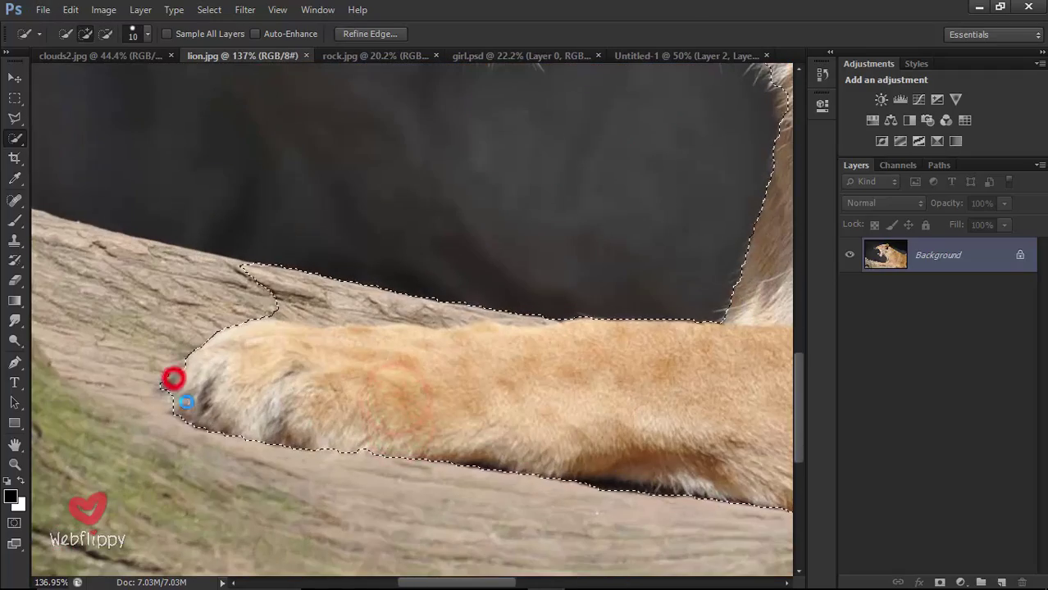
pyautogui.moveTo(173, 378); pyautogui.dragTo(181, 366)
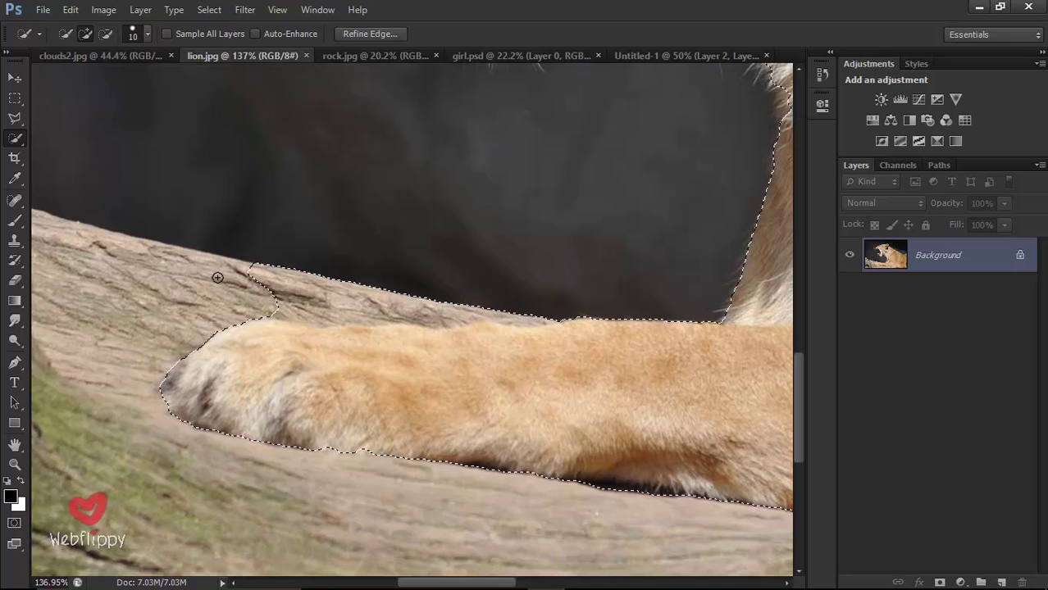
# Step: Subtract the log above the paw and along the leg from the selection
pyautogui.press(']')
pyautogui.press(']')
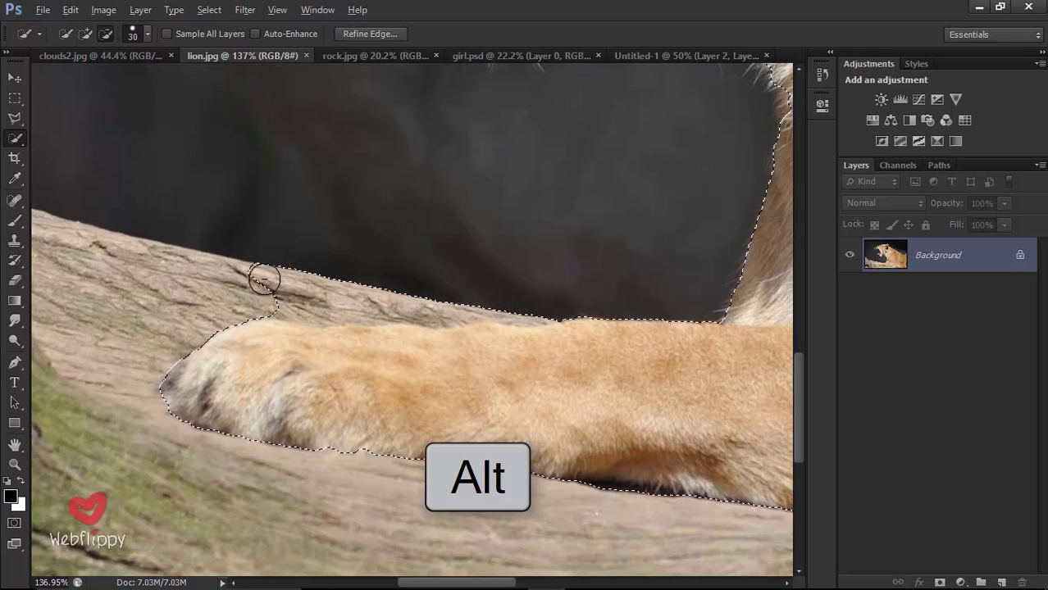
pyautogui.moveTo(326, 285); pyautogui.dragTo(293, 302)
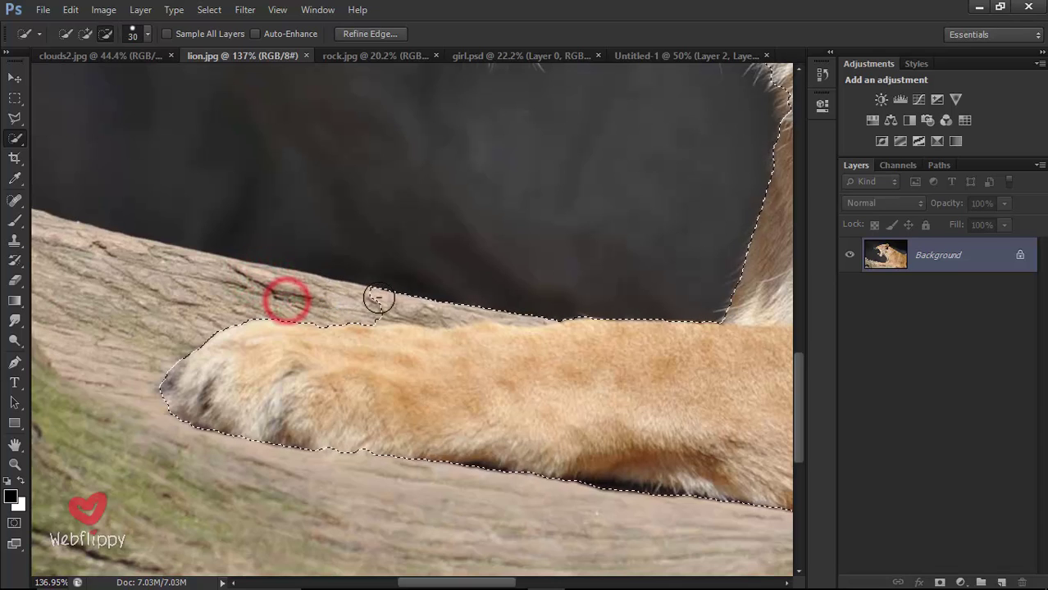
pyautogui.moveTo(509, 300); pyautogui.dragTo(554, 304)
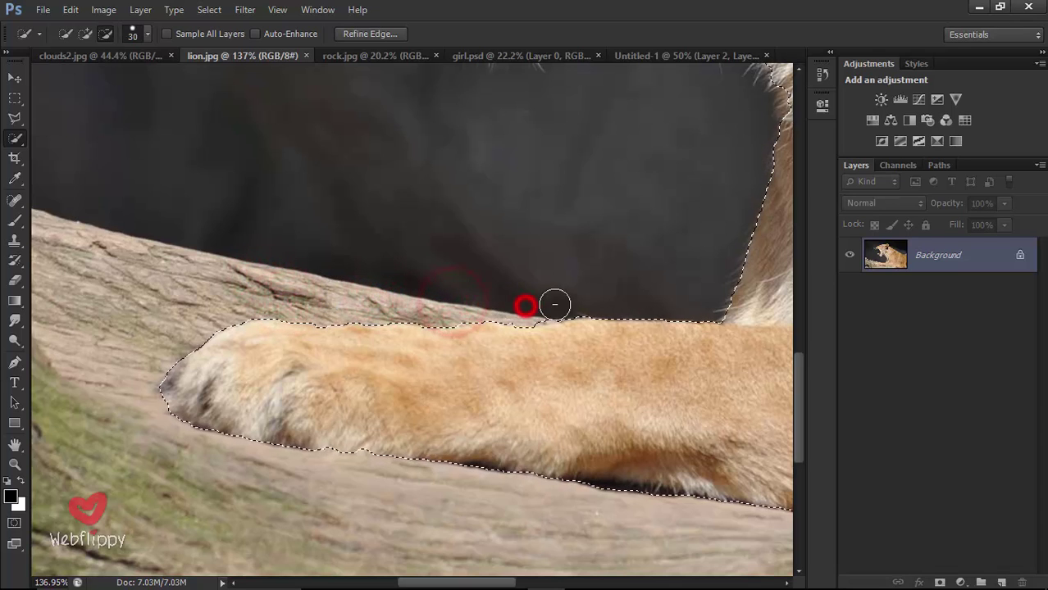
pyautogui.scroll(-3, 584, 286)
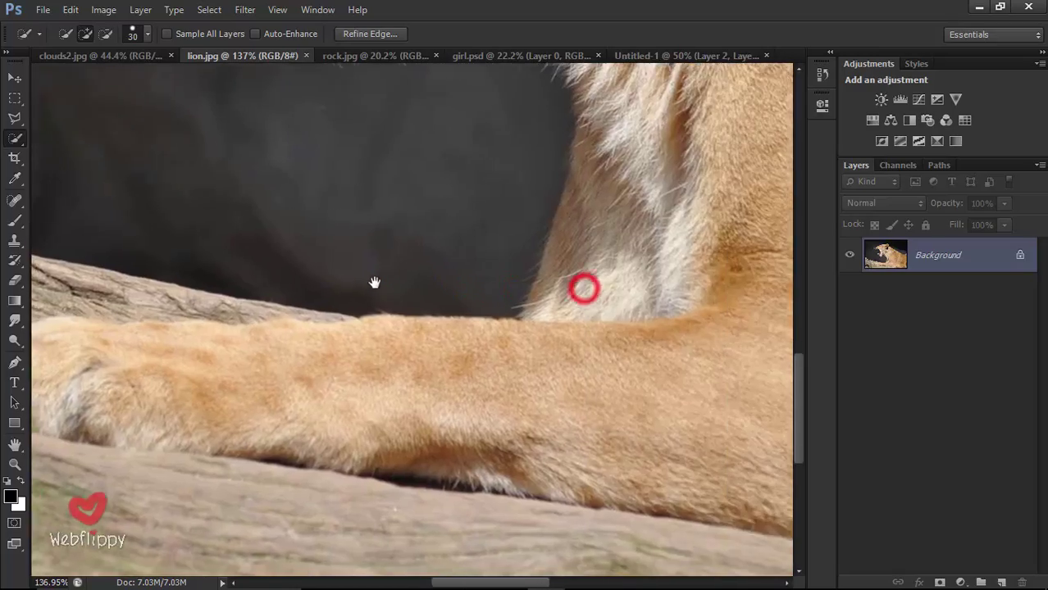
pyautogui.moveTo(517, 333)
pyautogui.mouseDown()
pyautogui.moveTo(367, 399)
pyautogui.moveTo(274, 314)
pyautogui.mouseUp()
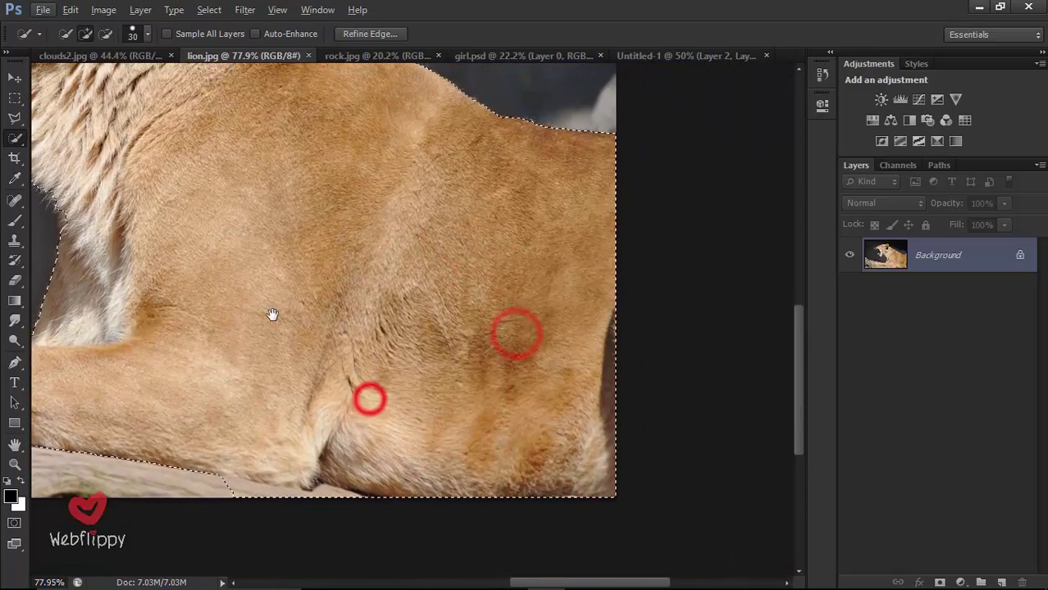
pyautogui.moveTo(341, 361); pyautogui.dragTo(321, 309)
pyautogui.scroll(-2, 324, 305)
pyautogui.scroll(-1, 323, 305)
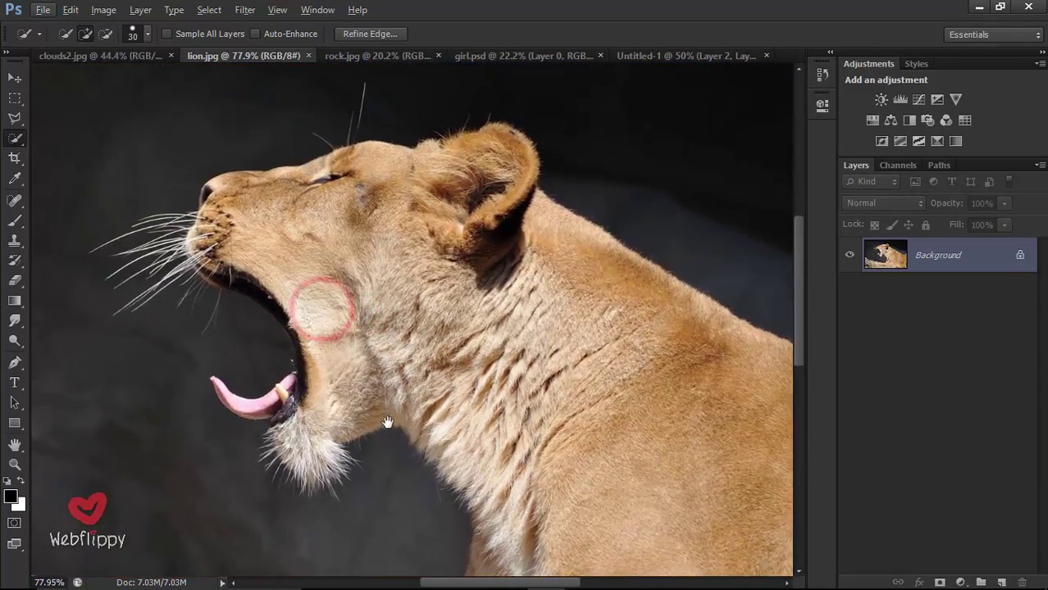
pyautogui.scroll(-1, 323, 305)
pyautogui.scroll(-1, 344, 283)
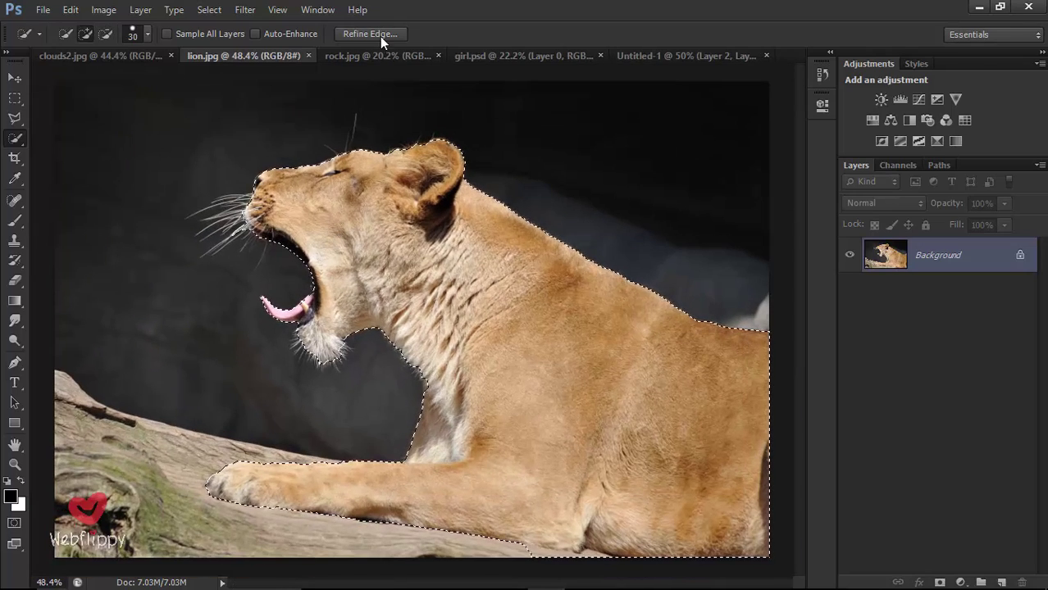
# Step: In Refine Edge, brush the whiskers, muzzle and chin fur edges with a size 33 refine brush
pyautogui.click(379, 34)
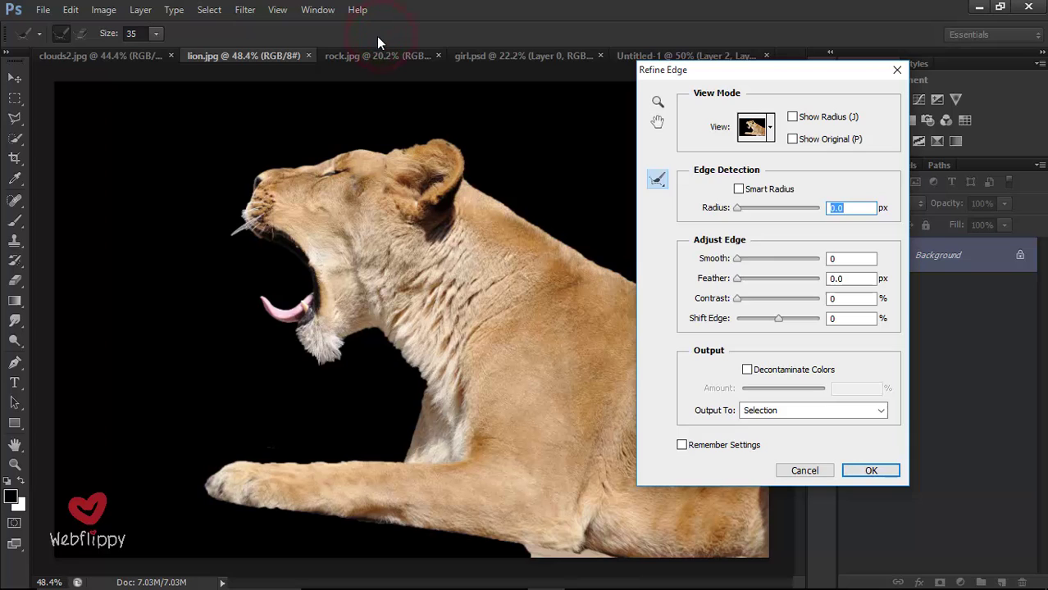
pyautogui.click(155, 33)
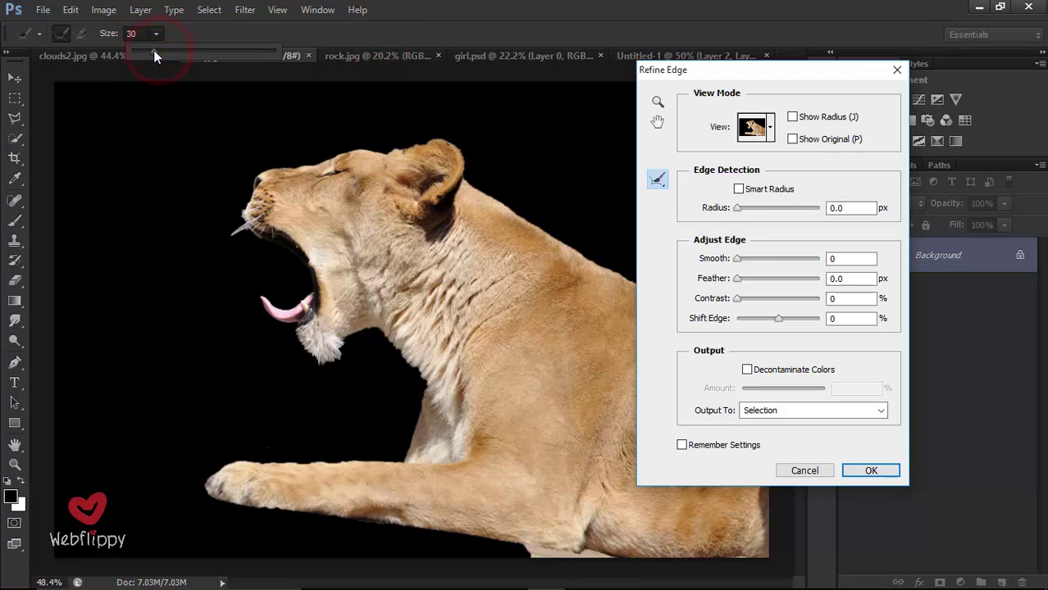
pyautogui.moveTo(155, 55); pyautogui.dragTo(156, 51)
pyautogui.moveTo(244, 221); pyautogui.dragTo(240, 230)
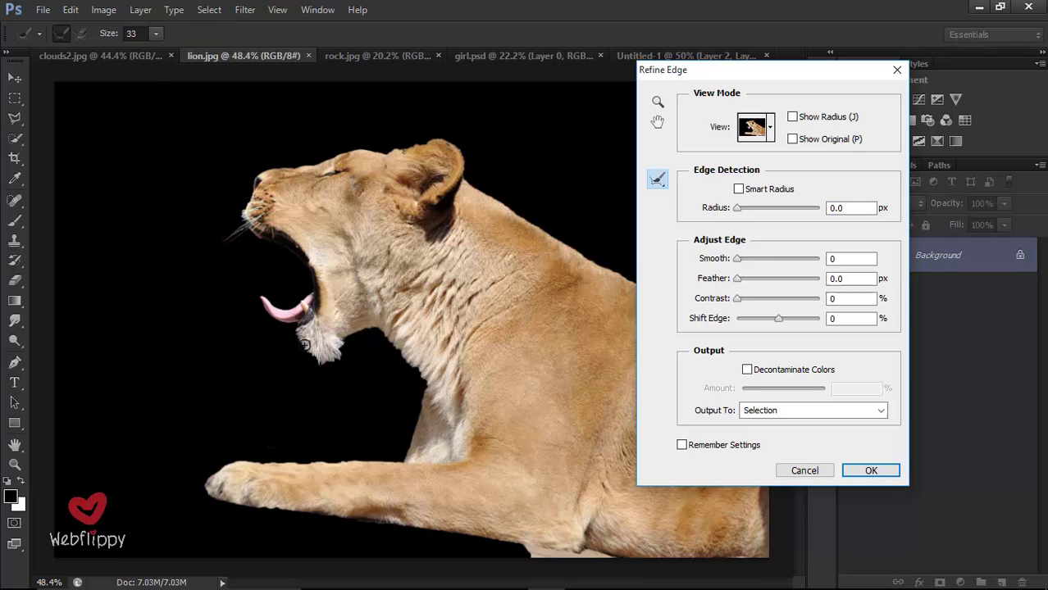
pyautogui.moveTo(309, 356); pyautogui.dragTo(301, 330)
pyautogui.moveTo(300, 346); pyautogui.dragTo(294, 356)
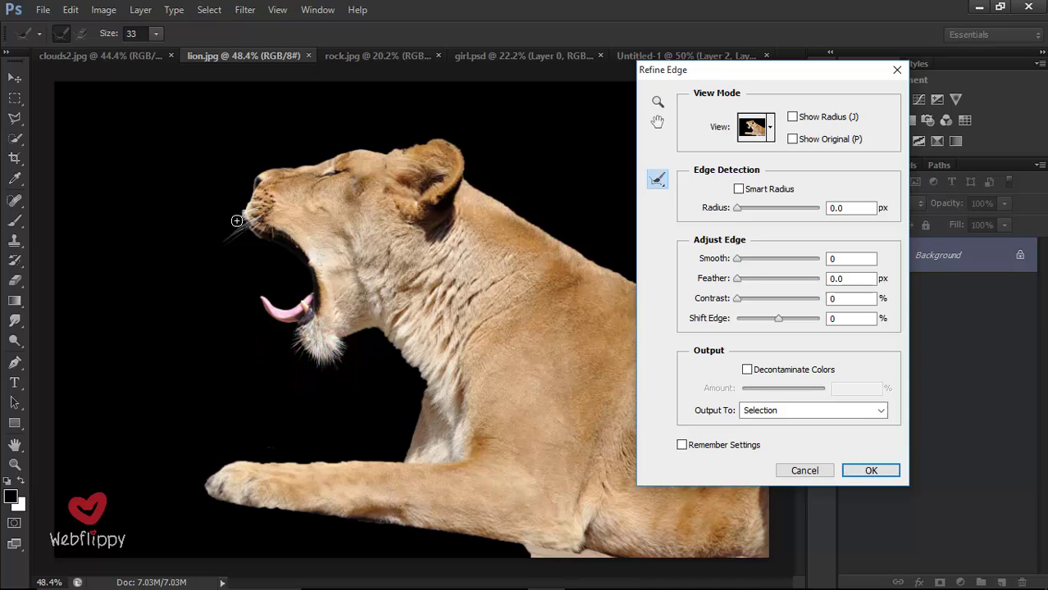
pyautogui.moveTo(234, 220)
pyautogui.mouseDown()
pyautogui.moveTo(240, 204)
pyautogui.moveTo(227, 205)
pyautogui.moveTo(222, 227)
pyautogui.moveTo(233, 241)
pyautogui.moveTo(213, 262)
pyautogui.moveTo(236, 233)
pyautogui.moveTo(230, 258)
pyautogui.moveTo(233, 228)
pyautogui.moveTo(192, 244)
pyautogui.mouseUp()
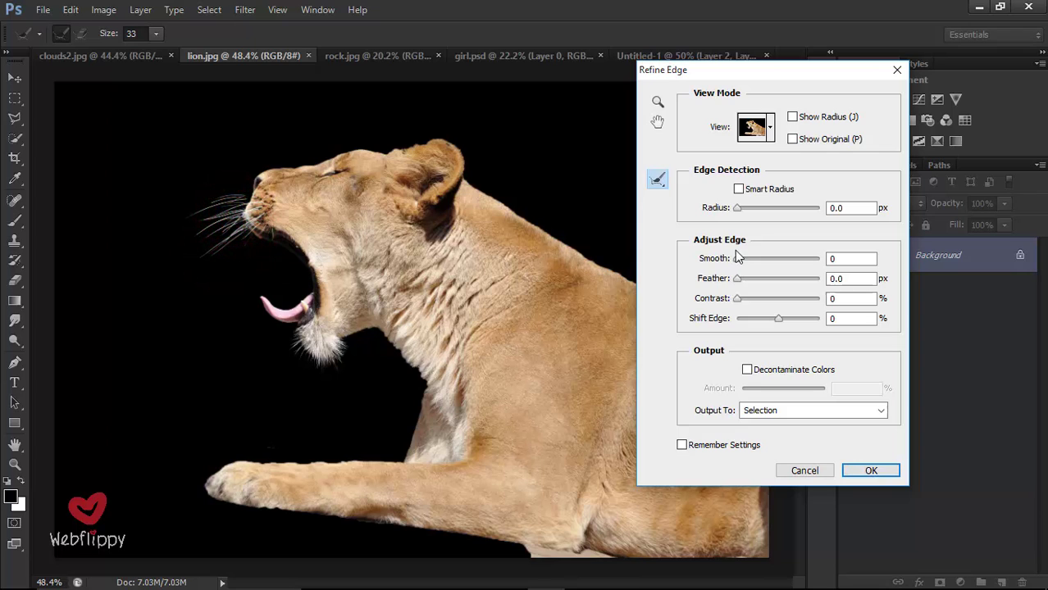
# Step: Set Smooth 6, Contrast 12, Decontaminate Colors at ~71%, and output to a new layer with mask
pyautogui.moveTo(737, 259); pyautogui.dragTo(743, 259)
pyautogui.moveTo(755, 74); pyautogui.dragTo(651, 77)
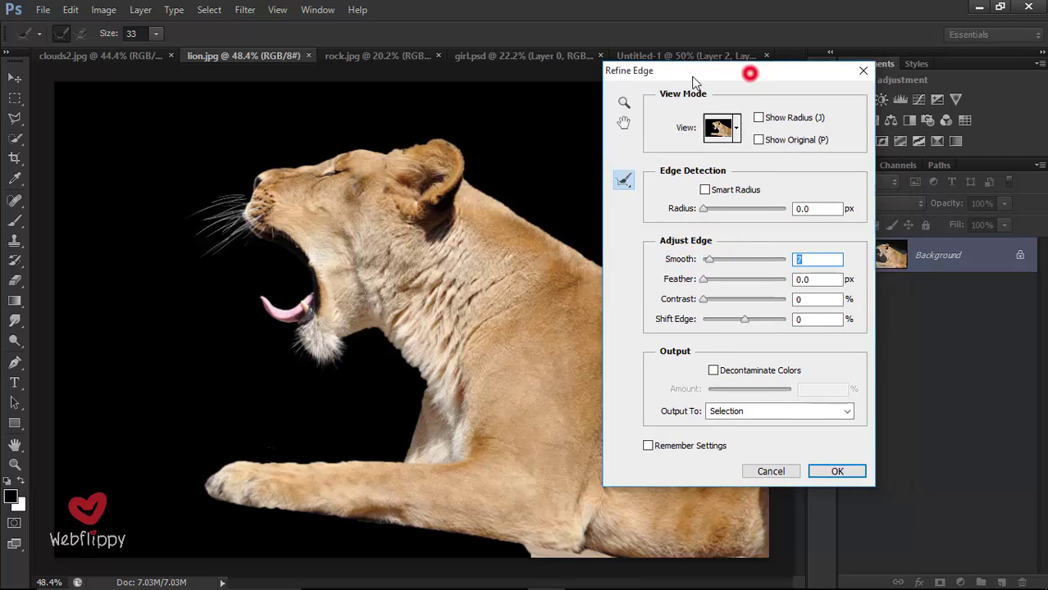
pyautogui.click(635, 304)
pyautogui.moveTo(635, 303)
pyautogui.mouseDown()
pyautogui.moveTo(646, 304)
pyautogui.moveTo(638, 264)
pyautogui.mouseUp()
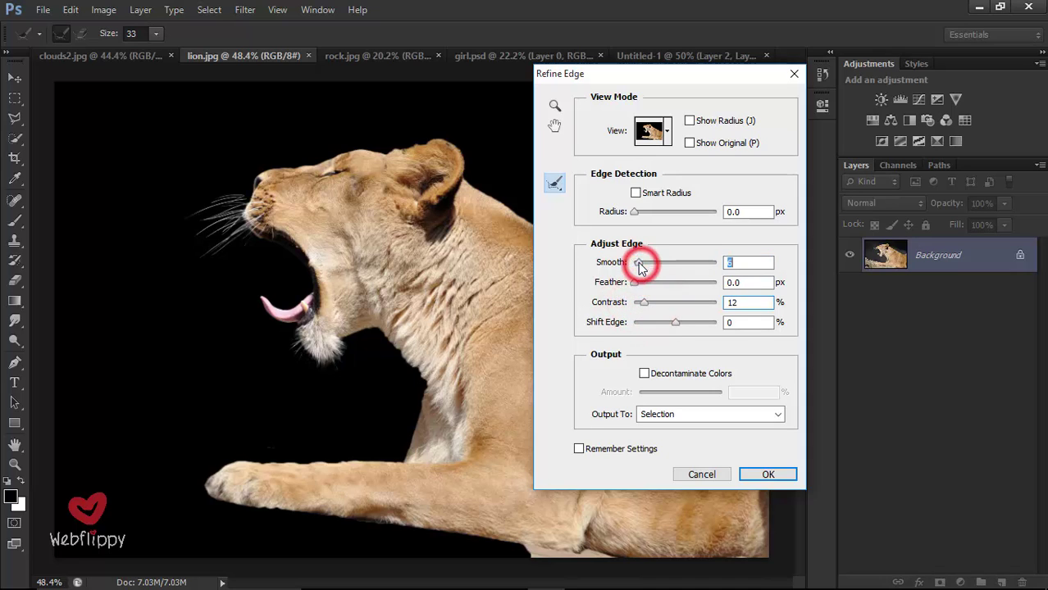
pyautogui.moveTo(308, 352); pyautogui.dragTo(305, 347)
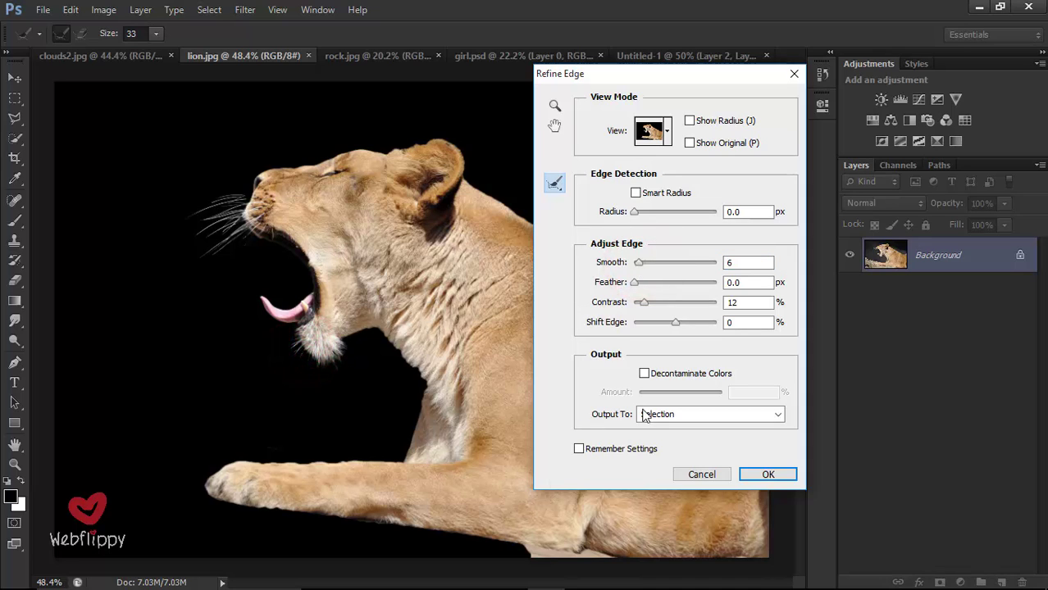
pyautogui.click(645, 374)
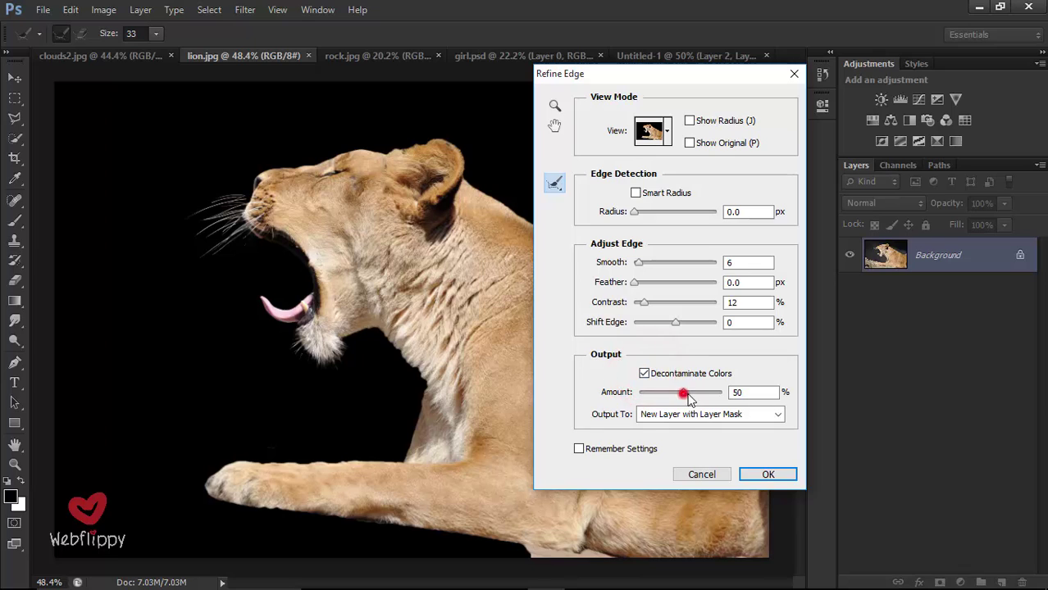
pyautogui.moveTo(686, 395); pyautogui.dragTo(699, 397)
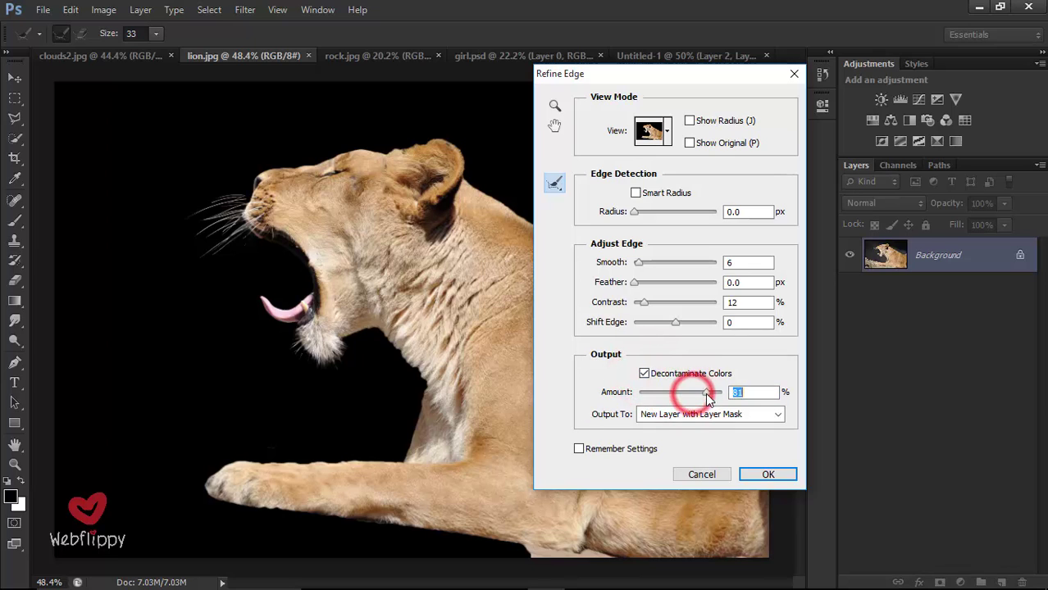
pyautogui.click(771, 474)
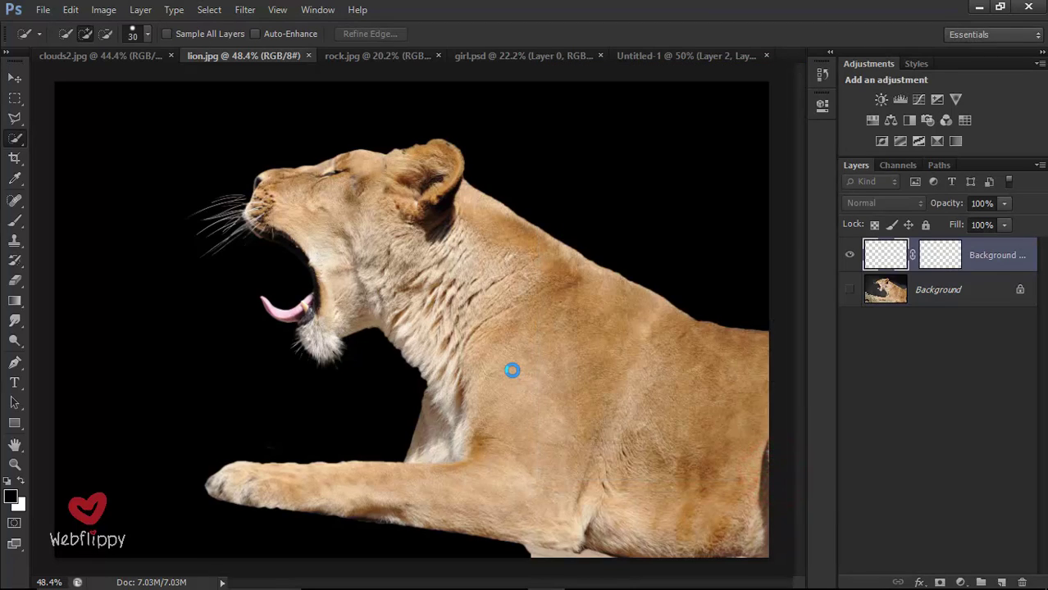
# Step: Drag the masked lioness into Untitled-1 and flip her horizontally to face right
pyautogui.press('v')
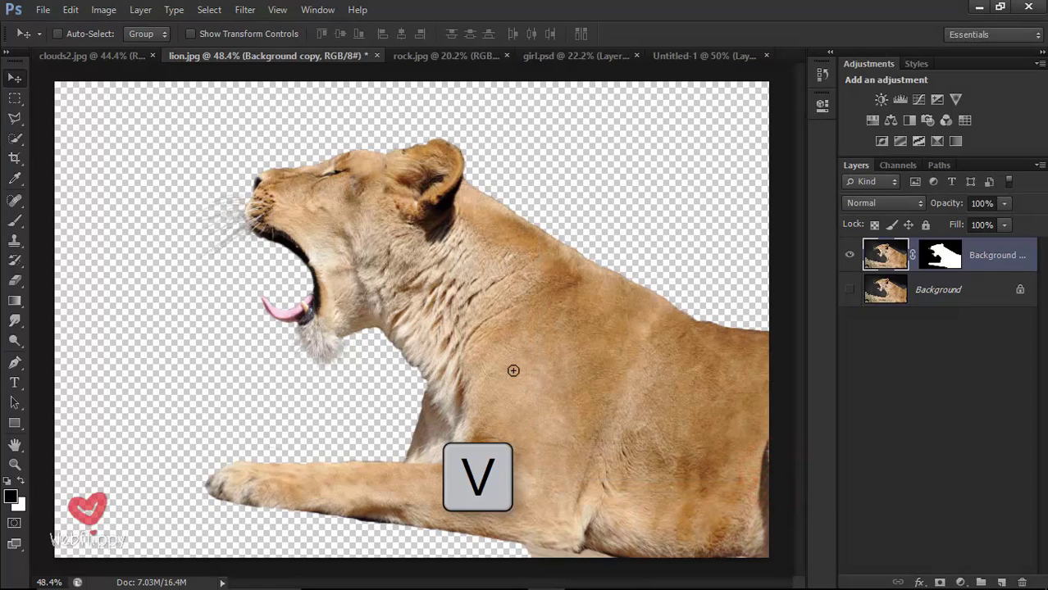
pyautogui.moveTo(518, 385)
pyautogui.mouseDown()
pyautogui.moveTo(661, 65)
pyautogui.moveTo(422, 289)
pyautogui.moveTo(433, 347)
pyautogui.mouseUp()
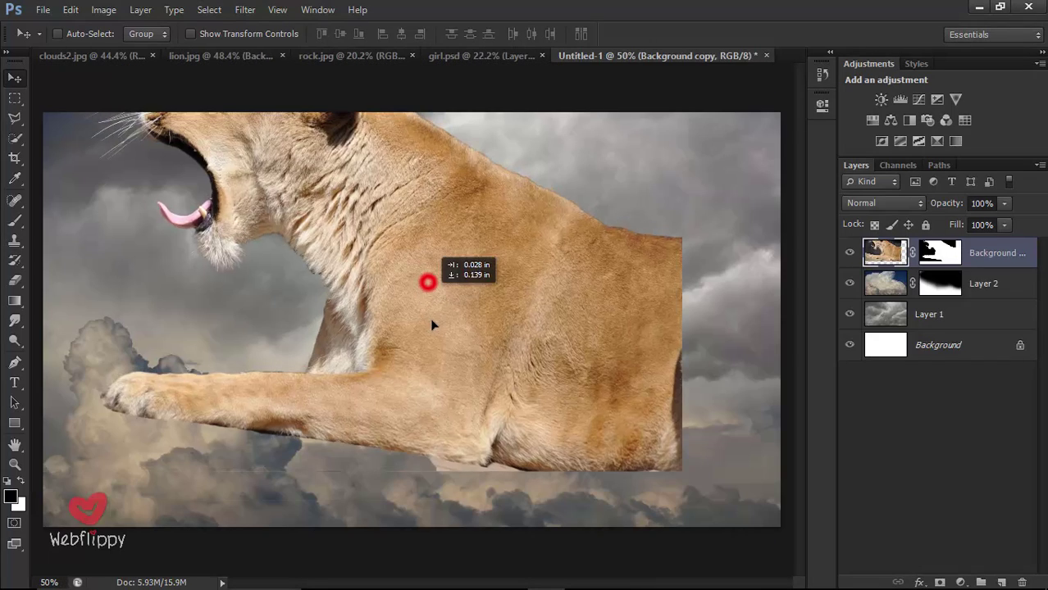
pyautogui.hotkey('ctrl', 't')
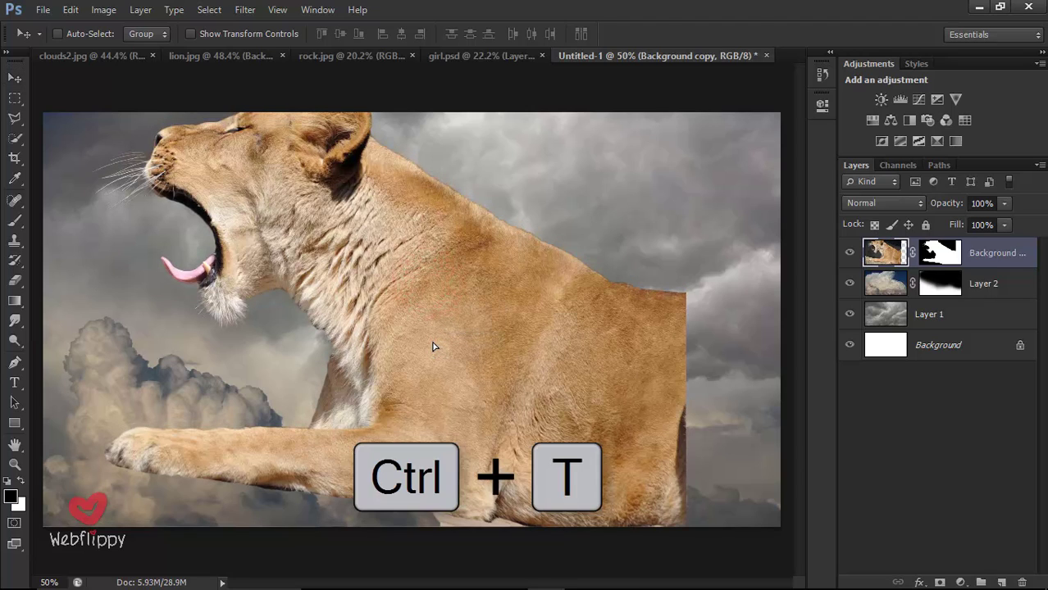
pyautogui.moveTo(439, 343); pyautogui.dragTo(448, 345)
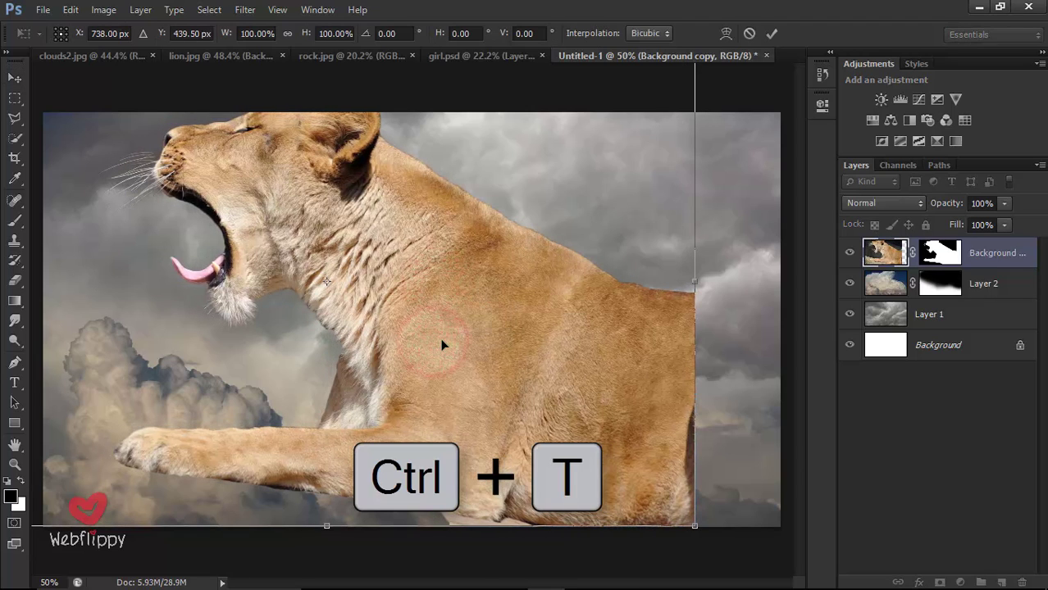
pyautogui.rightClick(444, 341)
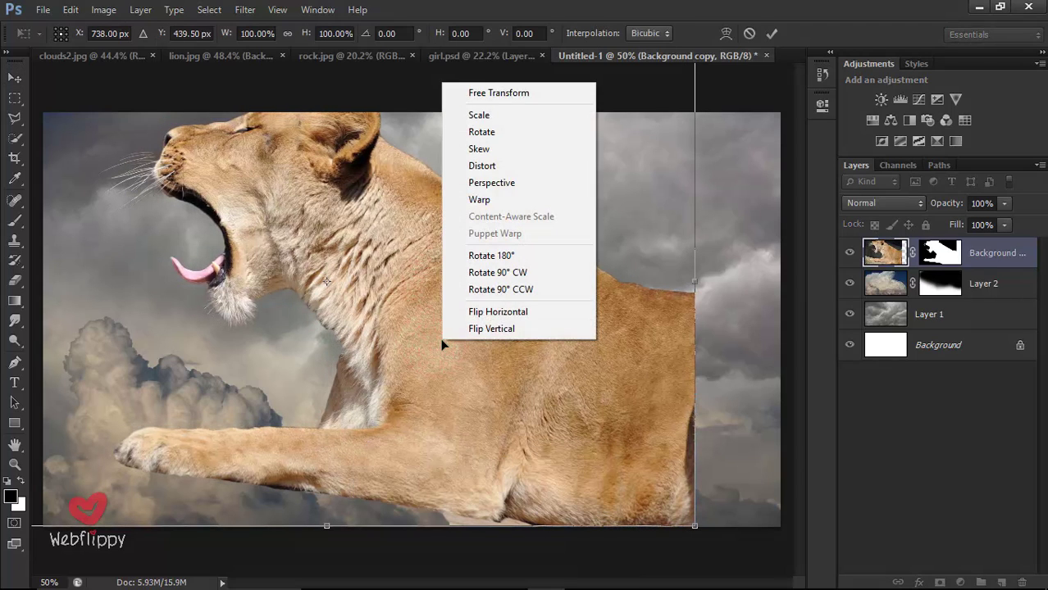
pyautogui.click(529, 312)
# Step: Scale the lioness down to about 83% and position her on the left over the clouds
pyautogui.moveTo(333, 300); pyautogui.dragTo(371, 309)
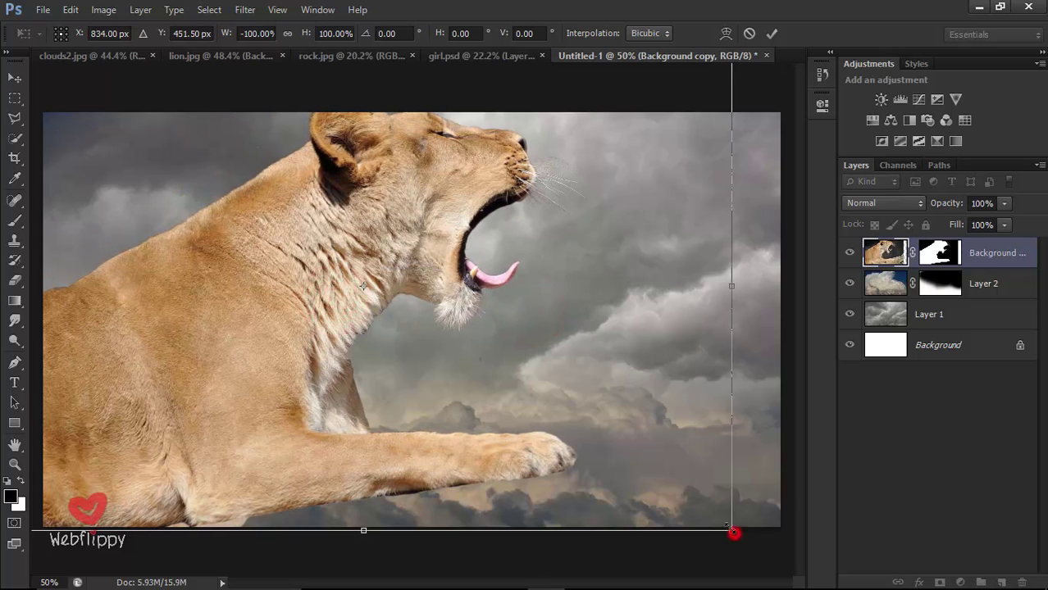
pyautogui.moveTo(734, 533)
pyautogui.mouseDown()
pyautogui.moveTo(693, 449)
pyautogui.moveTo(648, 482)
pyautogui.mouseUp()
pyautogui.moveTo(451, 320)
pyautogui.mouseDown()
pyautogui.moveTo(497, 352)
pyautogui.moveTo(481, 351)
pyautogui.mouseUp()
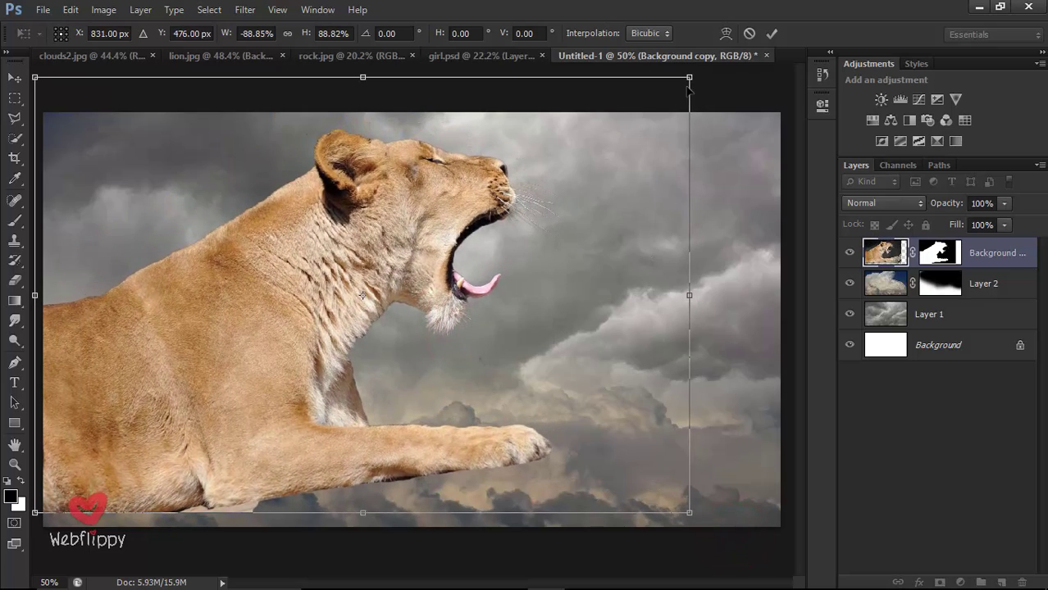
pyautogui.moveTo(691, 78); pyautogui.dragTo(661, 97)
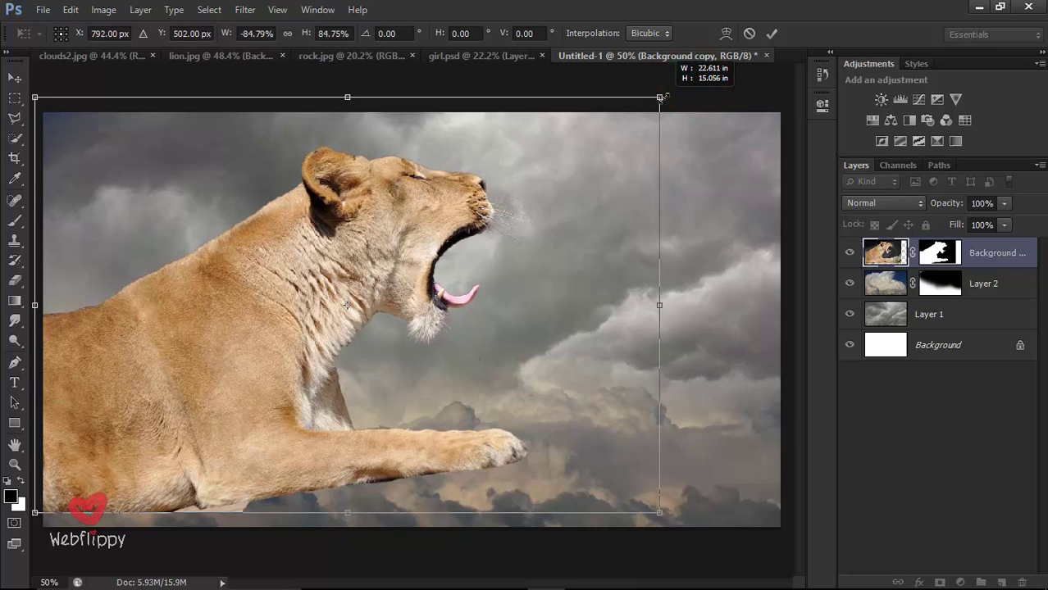
pyautogui.moveTo(455, 289); pyautogui.dragTo(473, 288)
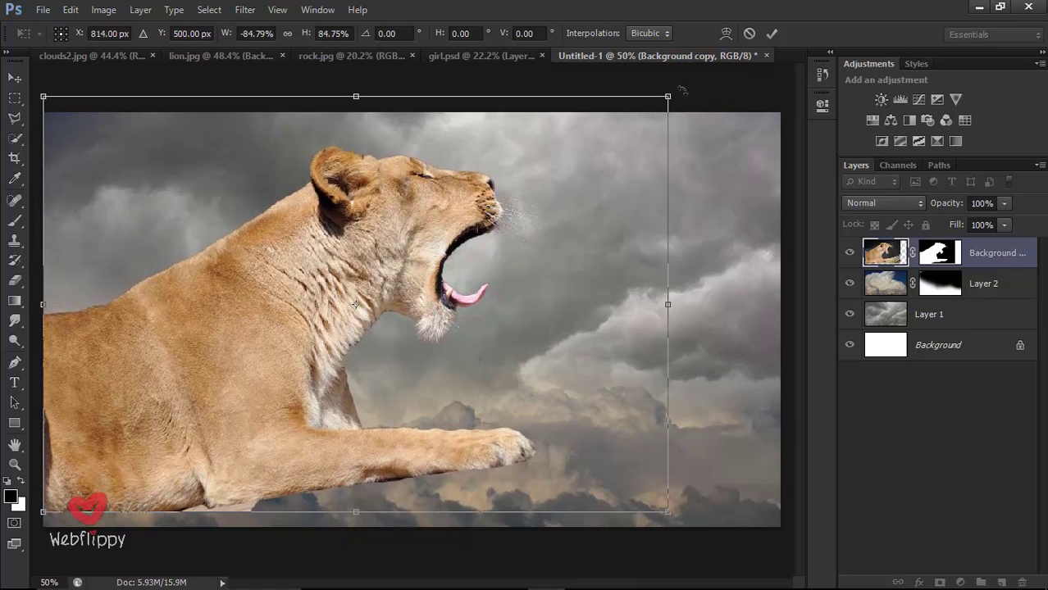
pyautogui.moveTo(670, 96); pyautogui.dragTo(658, 105)
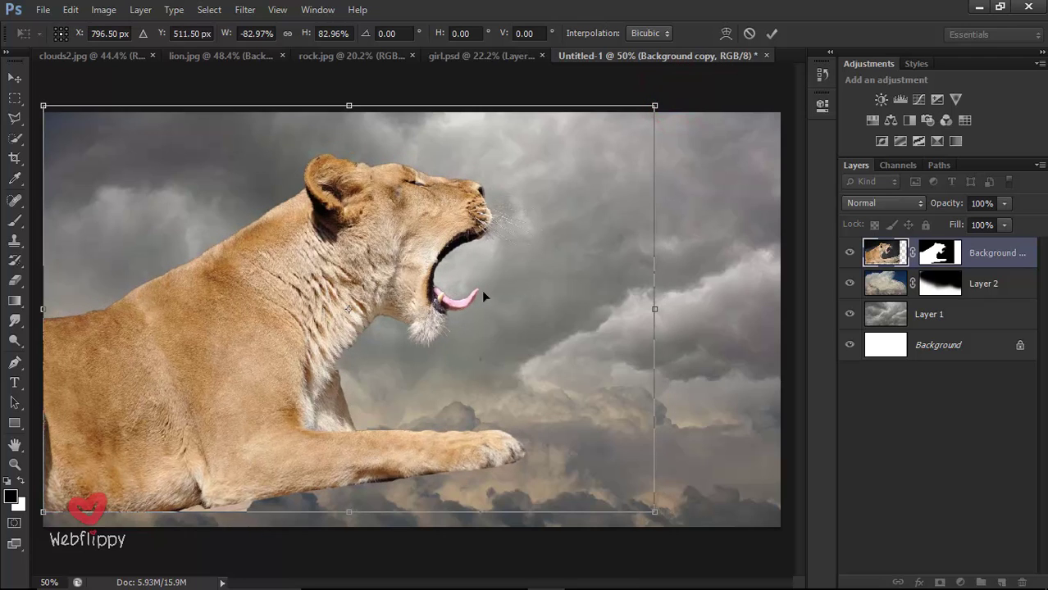
pyautogui.click(770, 34)
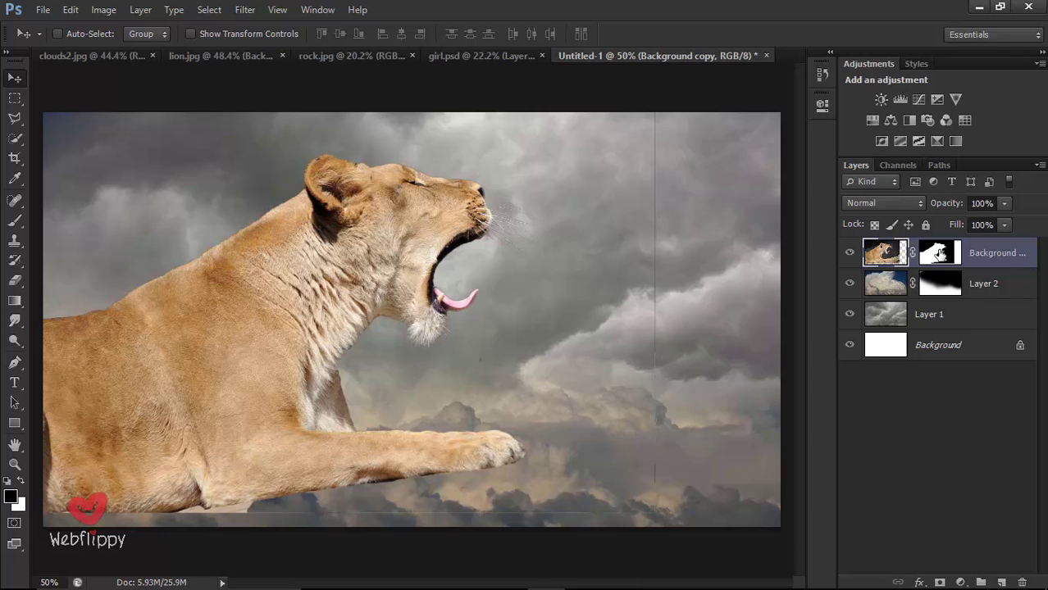
# Step: Paint black on the lioness mask with a 150 px, 100% brush over her right edge, then show rock.jpg
pyautogui.click(939, 254)
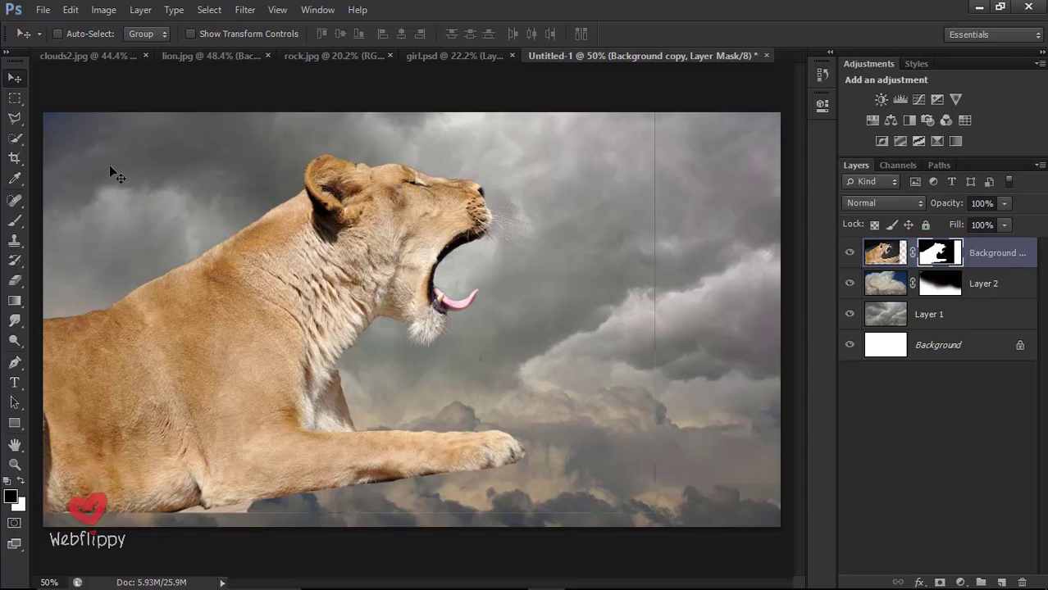
pyautogui.click(14, 228)
pyautogui.click(56, 222)
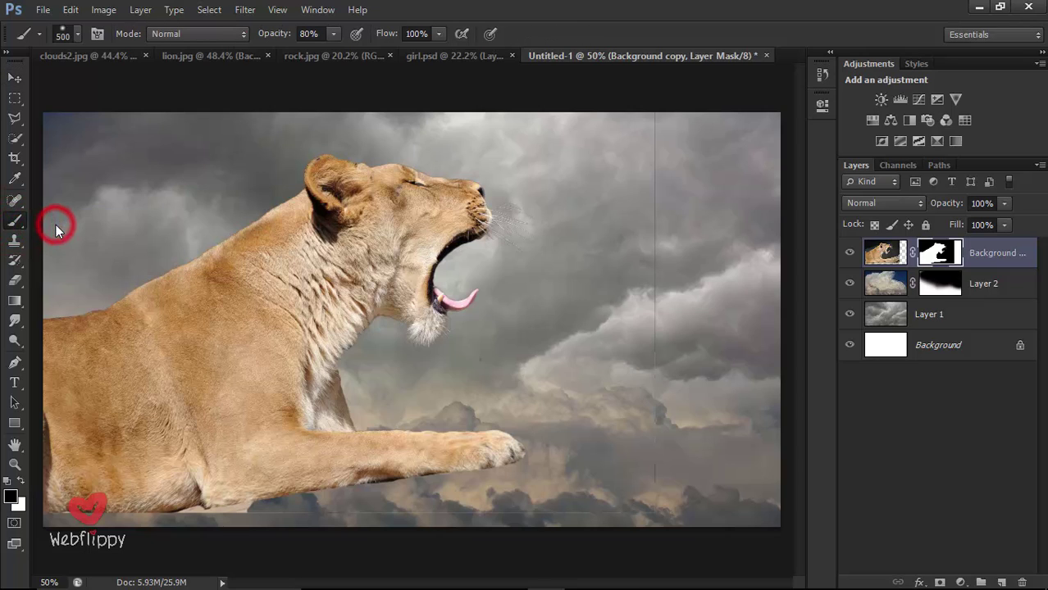
pyautogui.press('[')
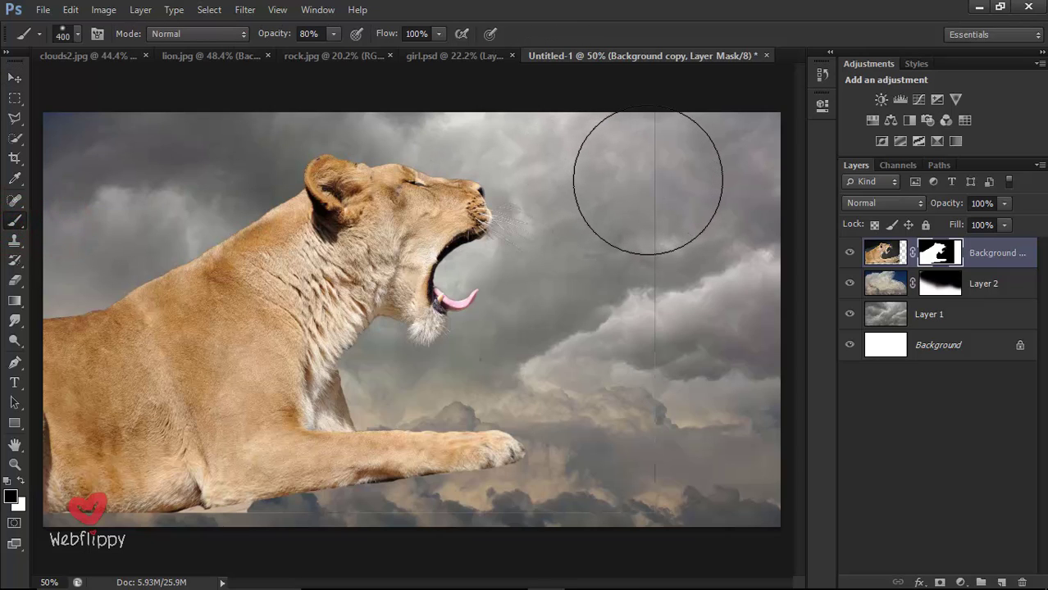
pyautogui.press('[')
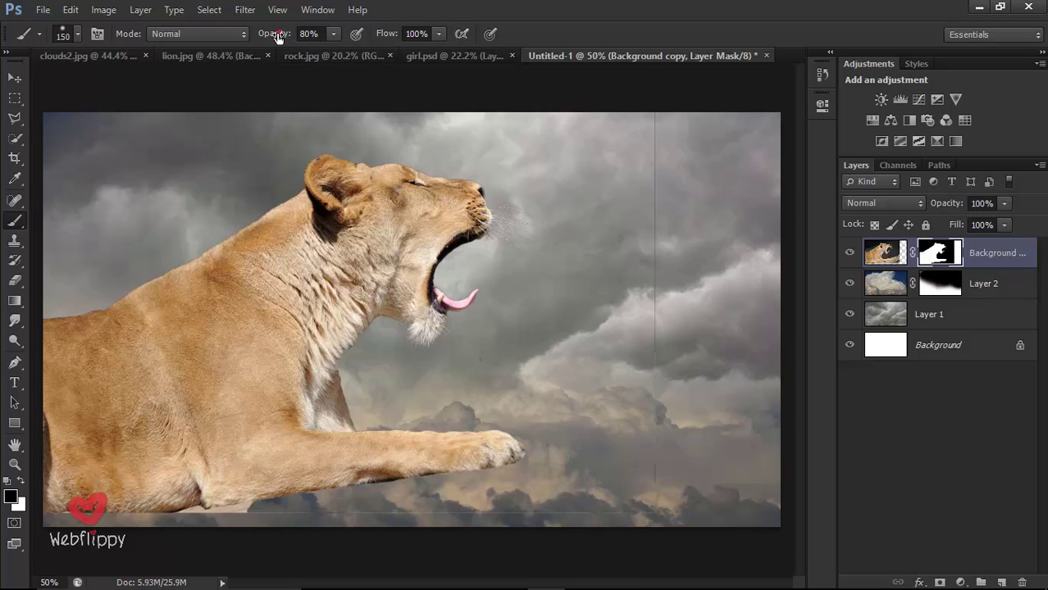
pyautogui.moveTo(278, 36); pyautogui.dragTo(324, 41)
pyautogui.click(648, 118)
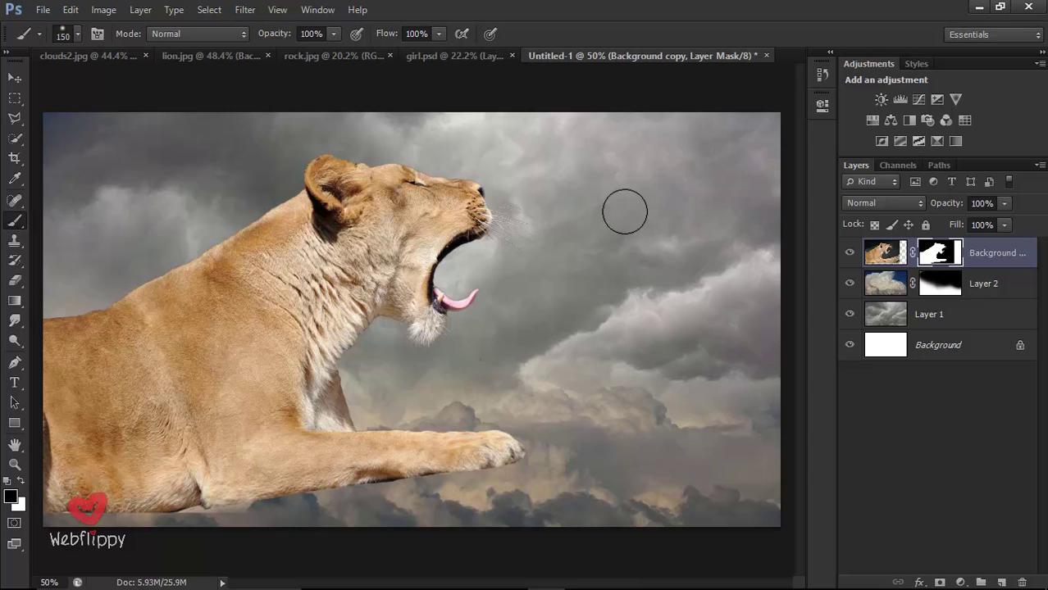
pyautogui.press('v')
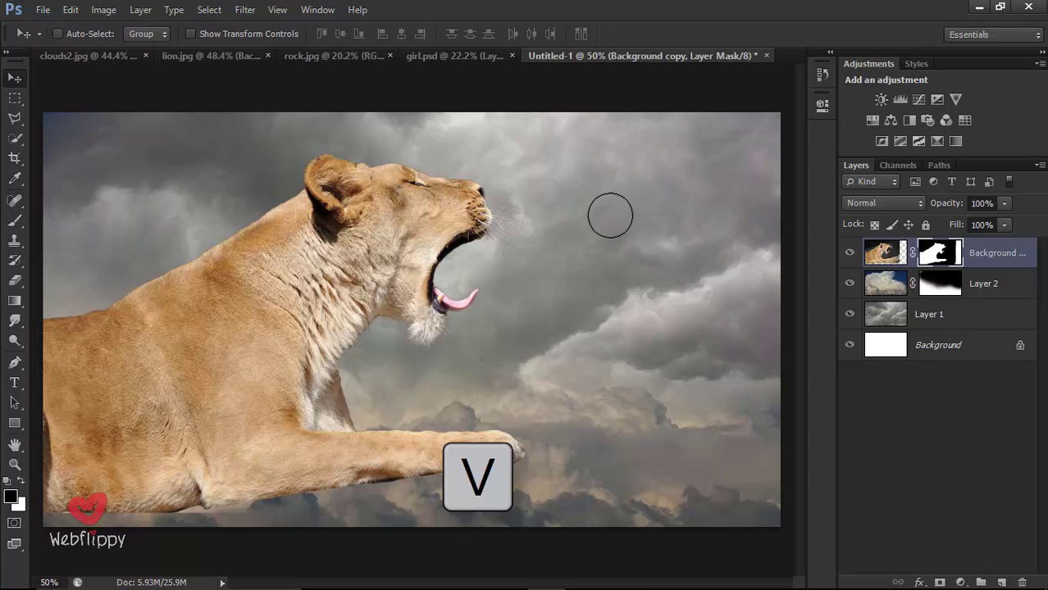
pyautogui.click(345, 58)
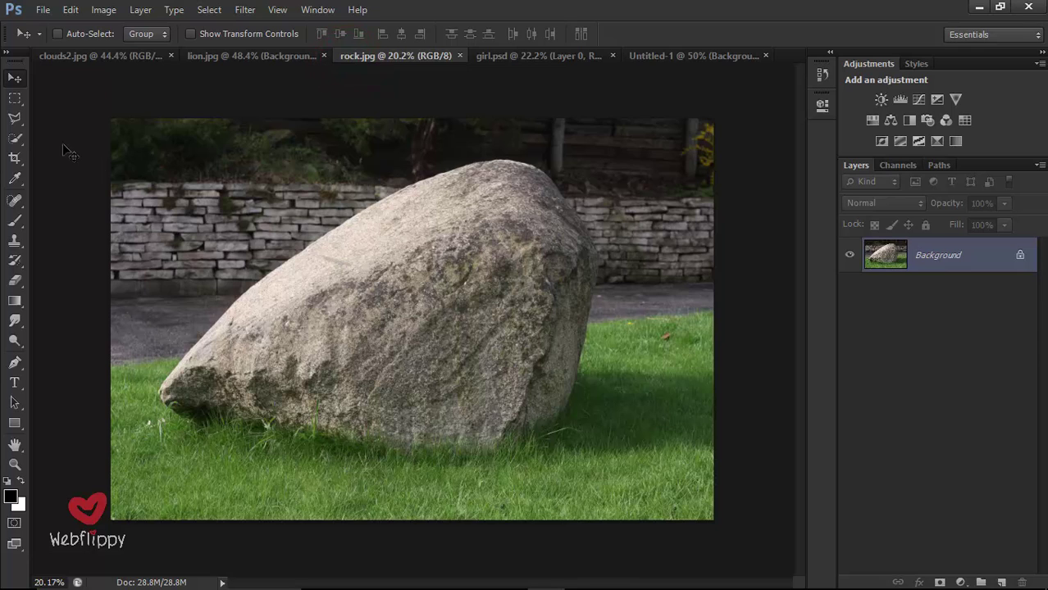
# Step: Quick-select the boulder's ridge, upper right, right side and lower body
pyautogui.click(14, 141)
pyautogui.click(68, 138)
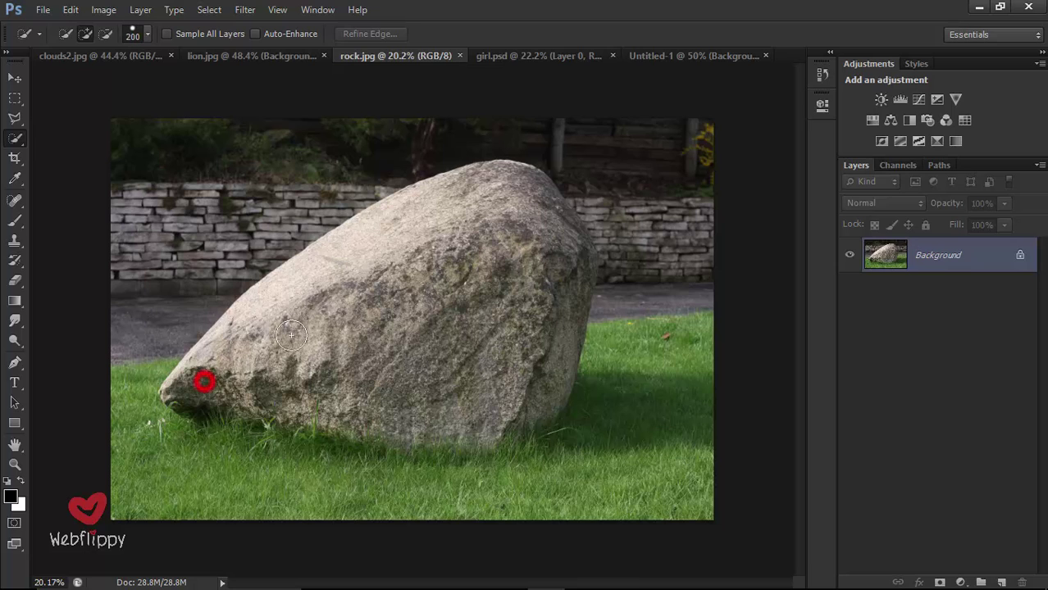
pyautogui.click(284, 312)
pyautogui.click(398, 237)
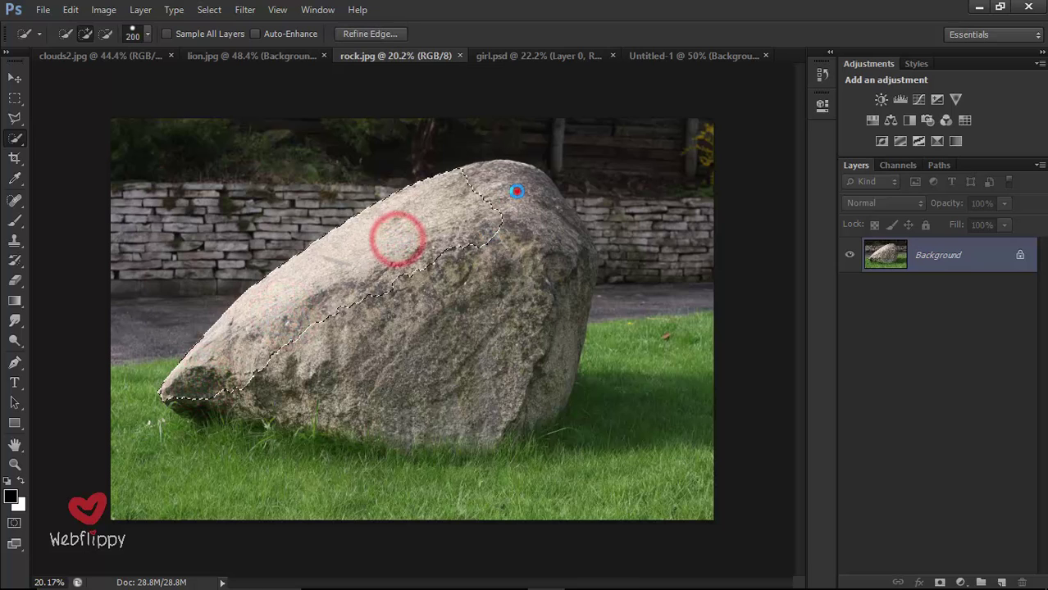
pyautogui.click(517, 191)
pyautogui.click(556, 254)
pyautogui.click(568, 228)
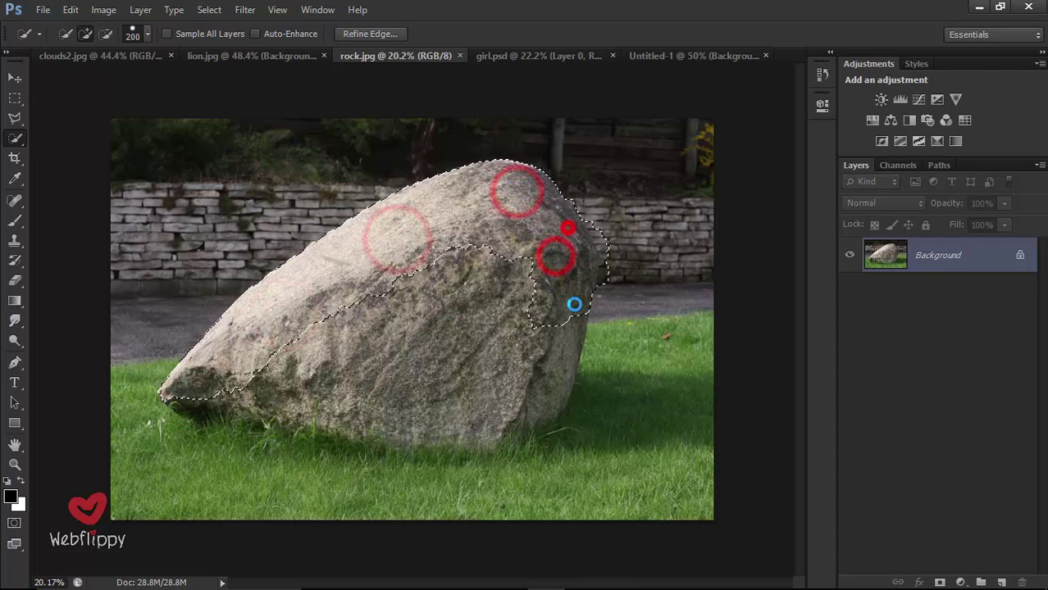
pyautogui.click(439, 322)
pyautogui.click(315, 364)
# Step: Extend the rock selection along its bottom and right edges
pyautogui.click(264, 393)
pyautogui.click(190, 400)
pyautogui.click(269, 418)
pyautogui.click(442, 413)
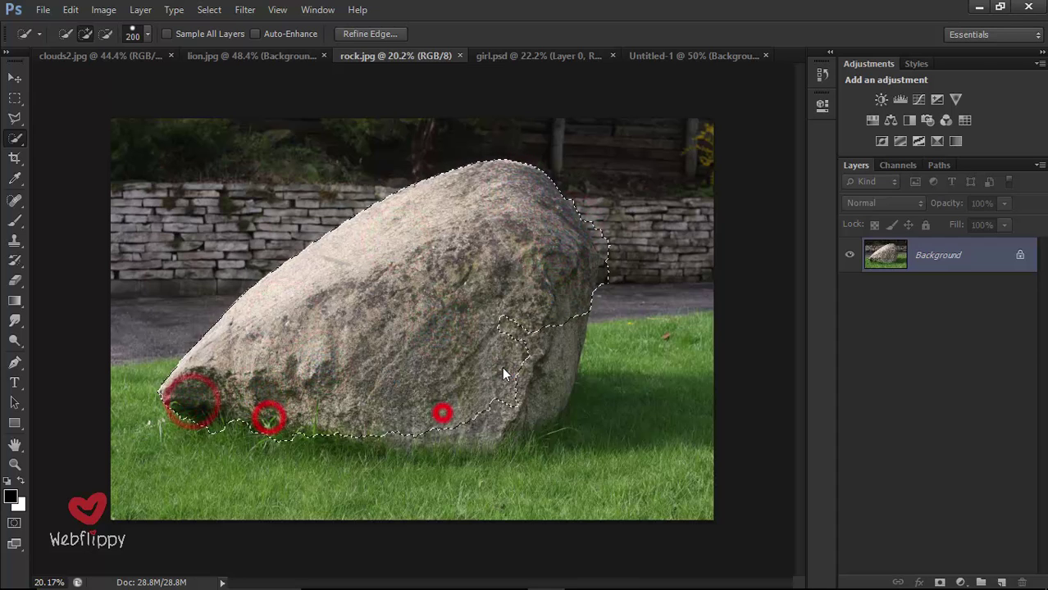
pyautogui.click(545, 351)
pyautogui.click(510, 422)
pyautogui.click(398, 423)
pyautogui.click(538, 273)
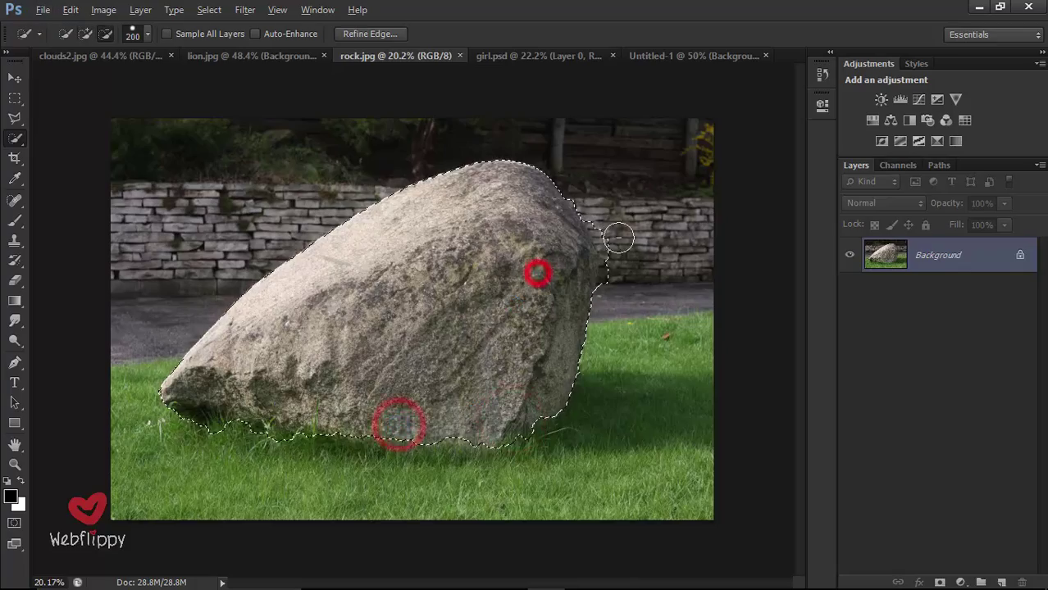
# Step: With a smaller brush, subtract the stone wall and path from the rock selection's edges
pyautogui.scroll(3, 620, 239)
pyautogui.press('[')
pyautogui.press('[')
pyautogui.press('[')
pyautogui.keyDown('alt'); pyautogui.click(584, 166); pyautogui.keyUp('alt')
pyautogui.keyDown('alt'); pyautogui.click(625, 269); pyautogui.keyUp('alt')
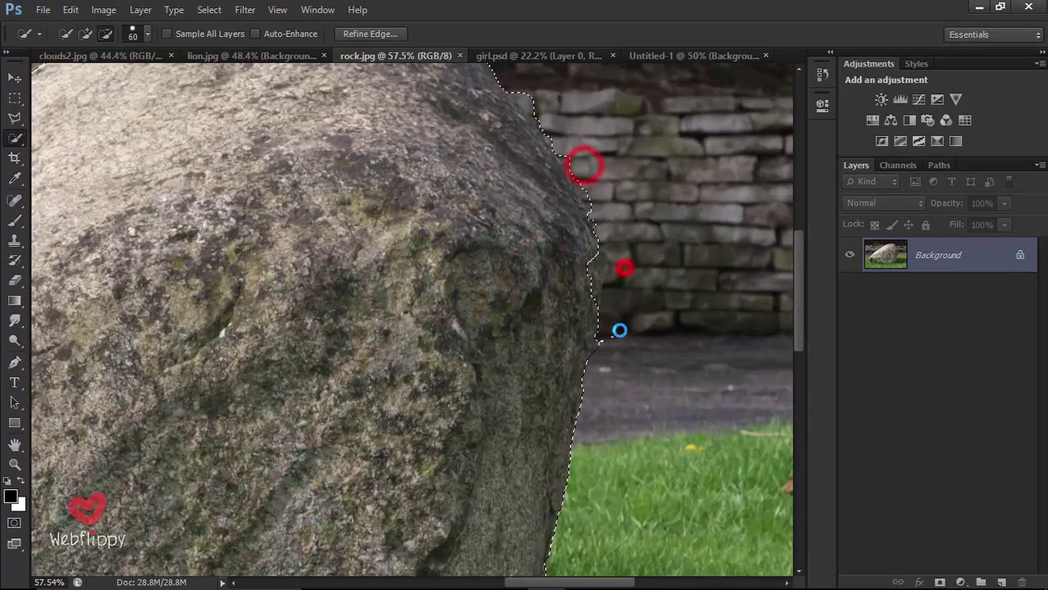
pyautogui.keyDown('alt'); pyautogui.click(616, 334); pyautogui.keyUp('alt')
pyautogui.keyDown('alt'); pyautogui.click(589, 265); pyautogui.keyUp('alt')
pyautogui.scroll(3, 574, 263)
pyautogui.keyDown('alt'); pyautogui.click(548, 170); pyautogui.keyUp('alt')
pyautogui.keyDown('alt'); pyautogui.click(531, 227); pyautogui.keyUp('alt')
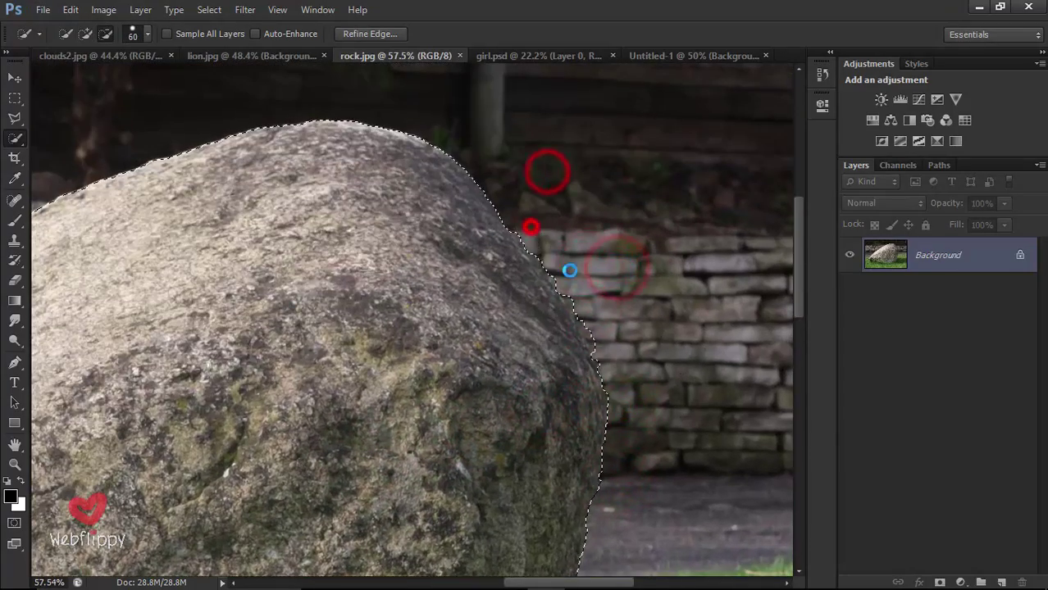
pyautogui.keyDown('alt'); pyautogui.click(577, 295); pyautogui.keyUp('alt')
pyautogui.keyDown('alt'); pyautogui.click(592, 332); pyautogui.keyUp('alt')
pyautogui.scroll(-3, 558, 303)
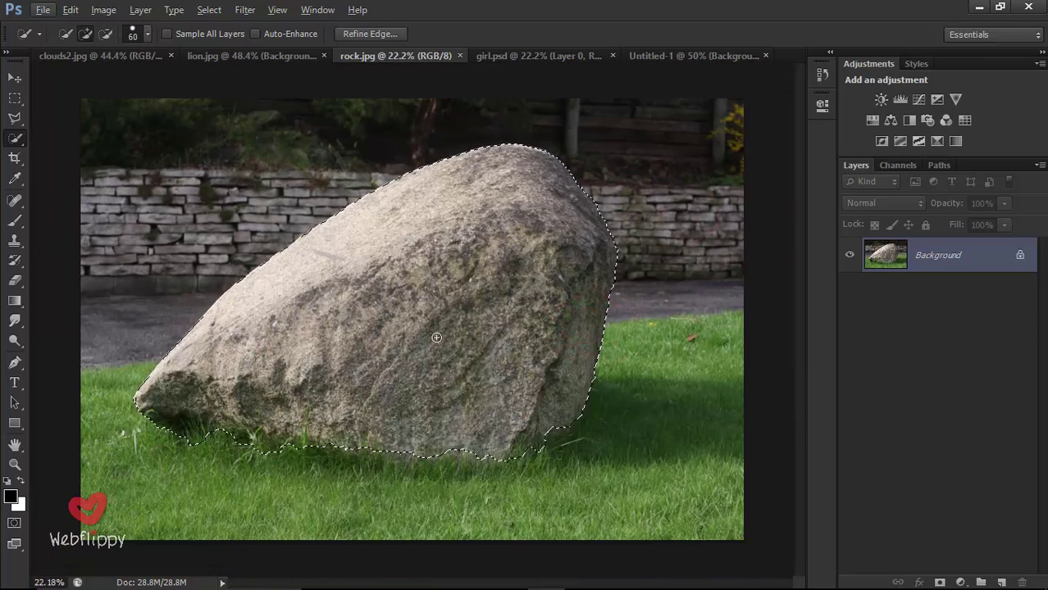
pyautogui.press('v')
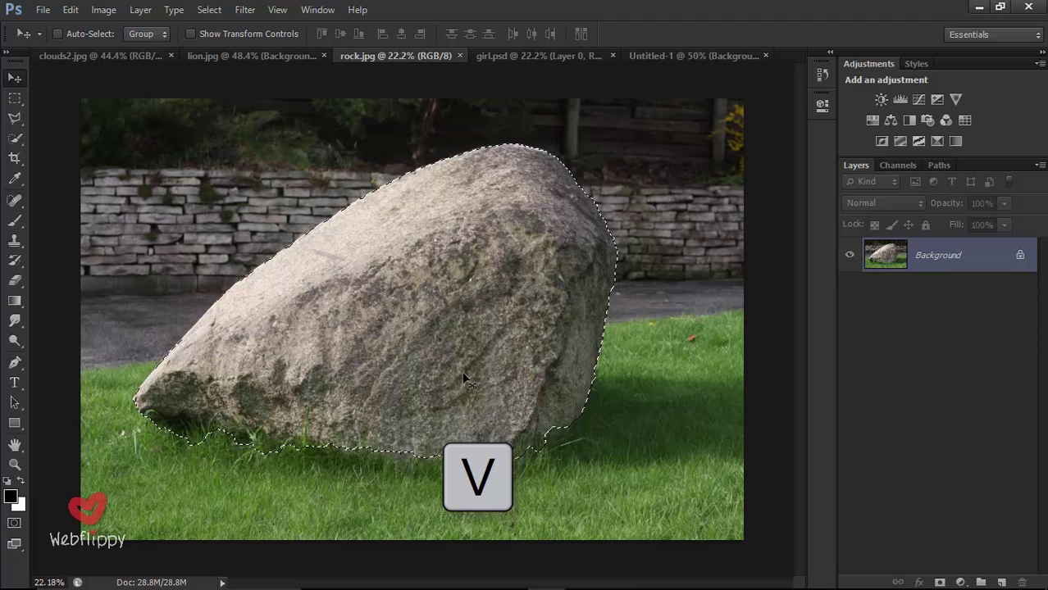
# Step: Copy the selected rock to a new layer, hide its background, and drag it into Untitled-1
pyautogui.hotkey('ctrl', 'j')
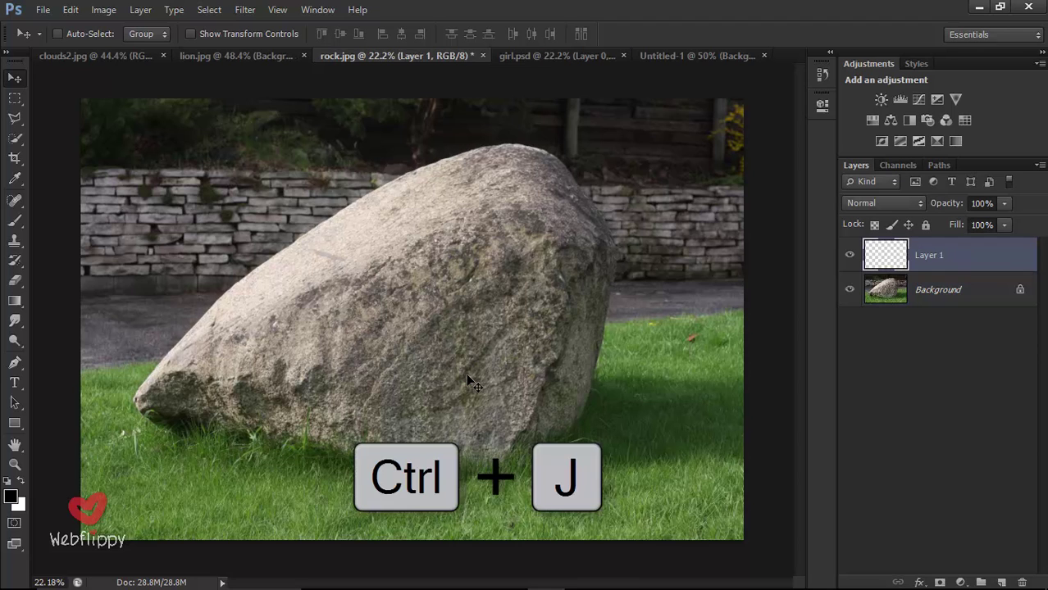
pyautogui.click(850, 289)
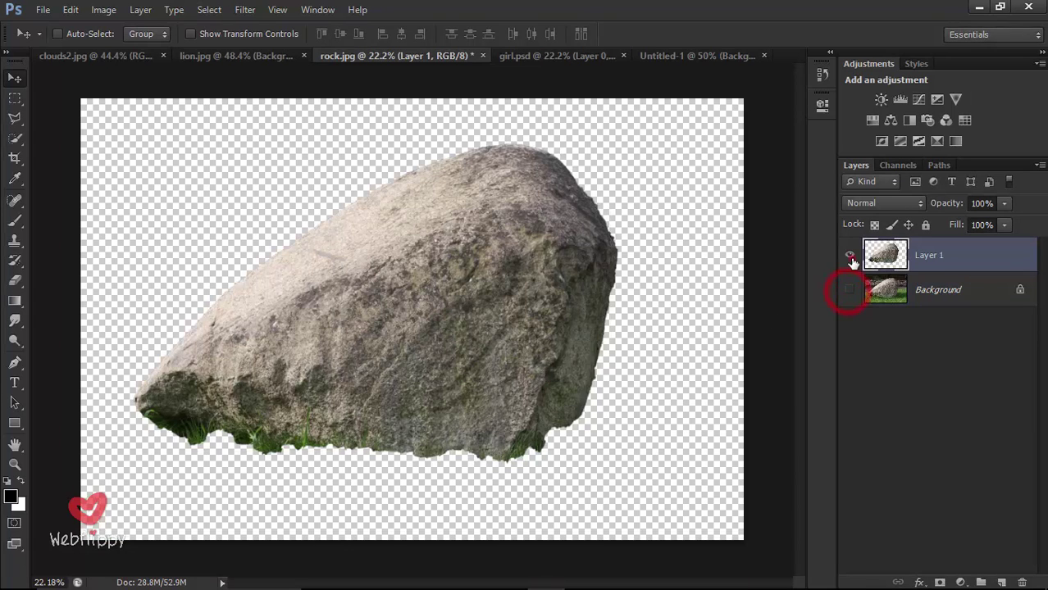
pyautogui.click(849, 255)
pyautogui.moveTo(553, 252)
pyautogui.mouseDown()
pyautogui.moveTo(564, 290)
pyautogui.moveTo(556, 324)
pyautogui.mouseUp()
# Step: Scale the rock to about 46% and place it beside the lioness
pyautogui.hotkey('ctrl', 't')
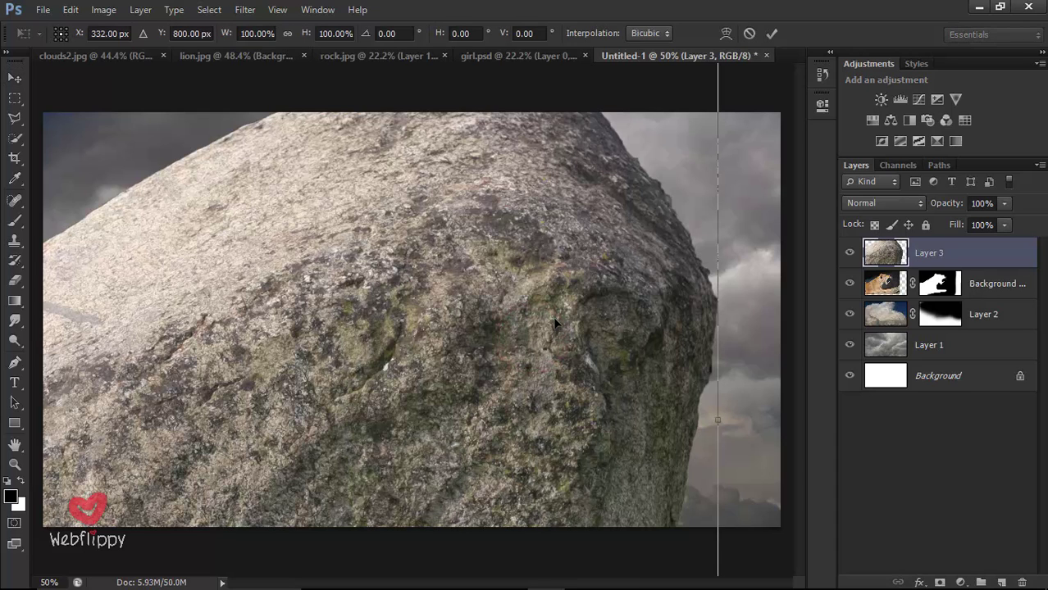
pyautogui.hotkey('ctrl', '0')
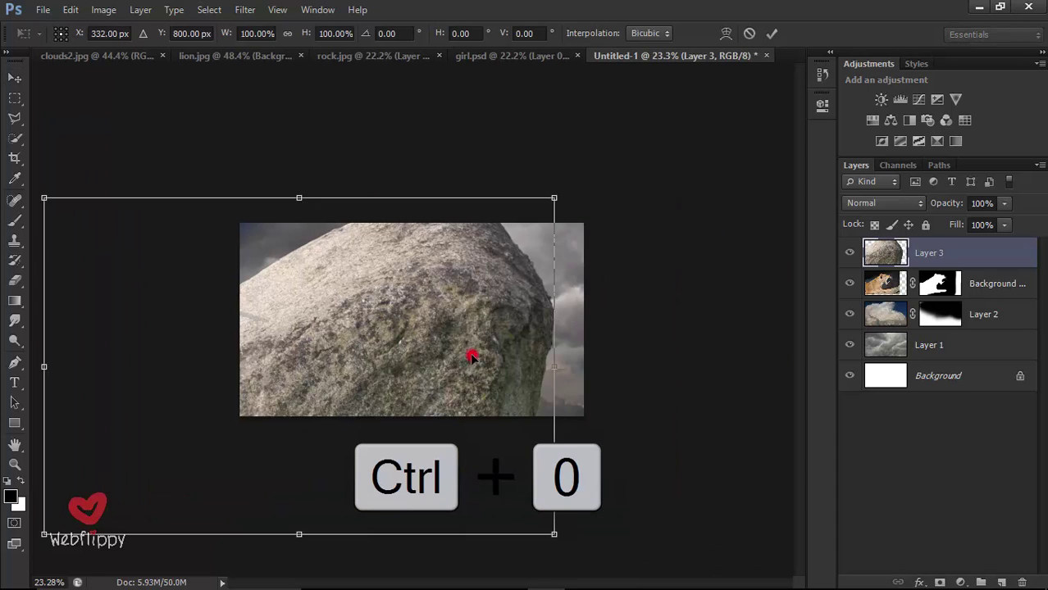
pyautogui.moveTo(471, 357); pyautogui.dragTo(583, 321)
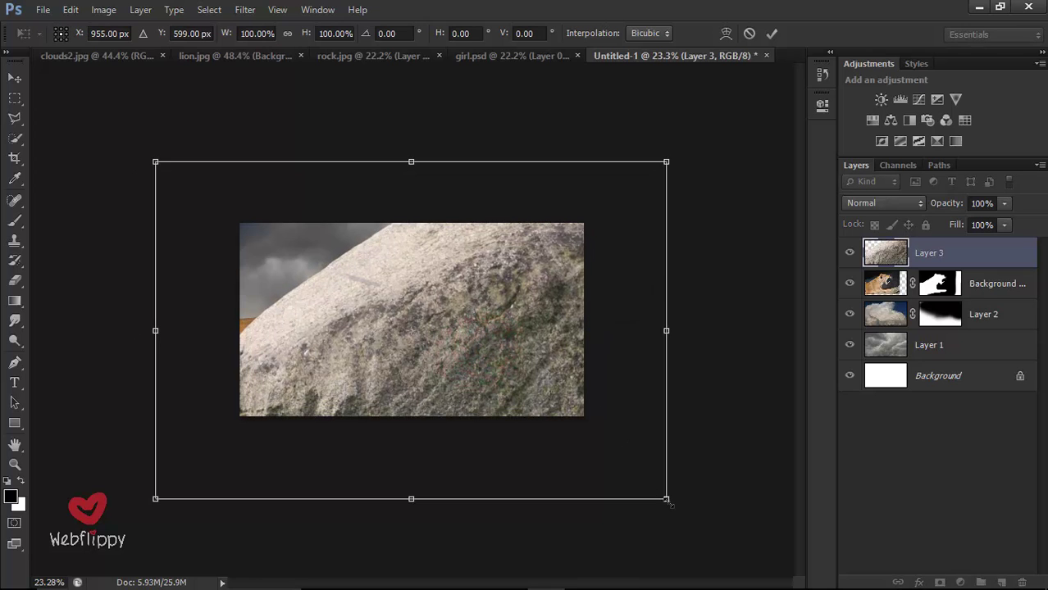
pyautogui.moveTo(666, 499)
pyautogui.mouseDown()
pyautogui.moveTo(549, 403)
pyautogui.moveTo(528, 408)
pyautogui.mouseUp()
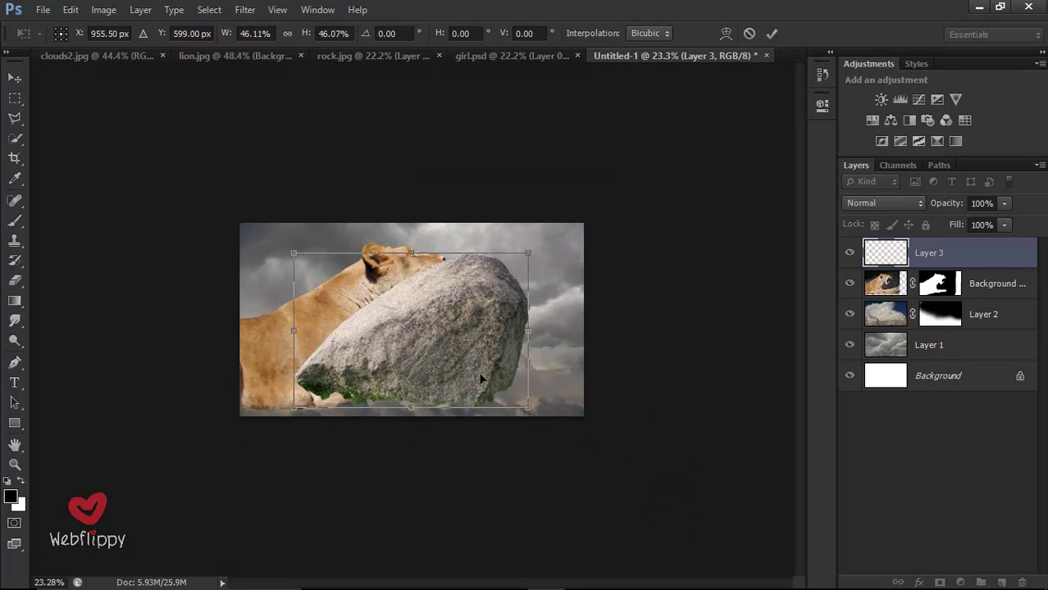
pyautogui.moveTo(478, 371); pyautogui.dragTo(554, 377)
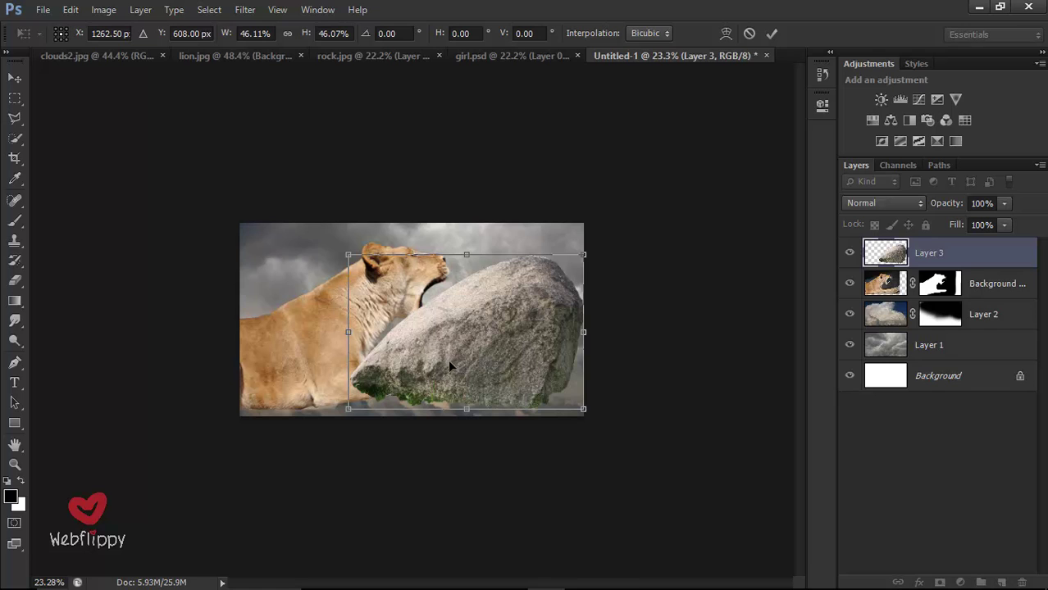
# Step: Flip the rock horizontally, shrink it to about 39%, and commit it at the bottom right
pyautogui.rightClick(449, 365)
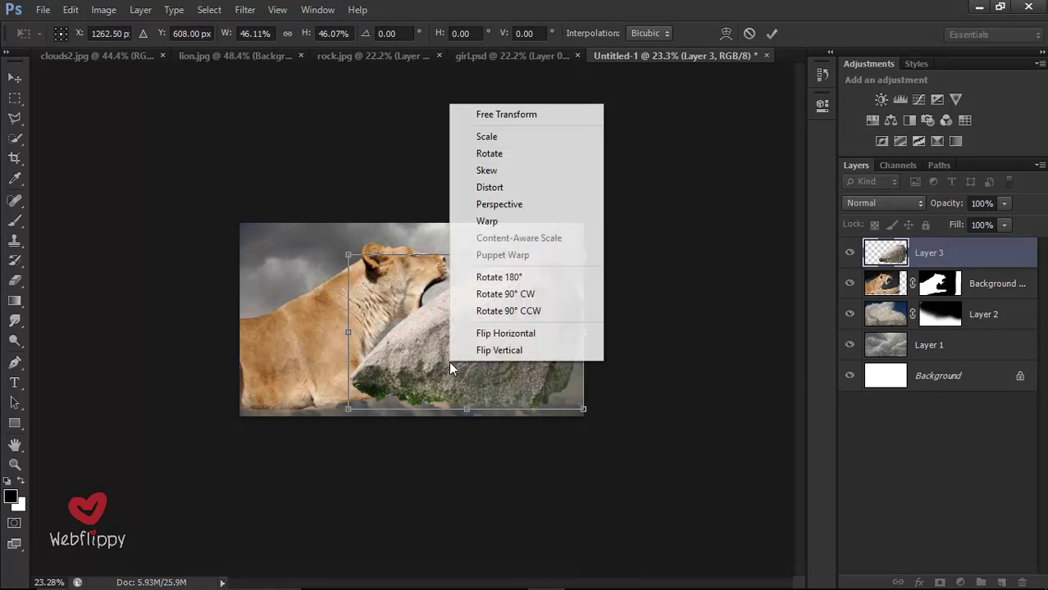
pyautogui.click(500, 334)
pyautogui.moveTo(482, 354); pyautogui.dragTo(598, 385)
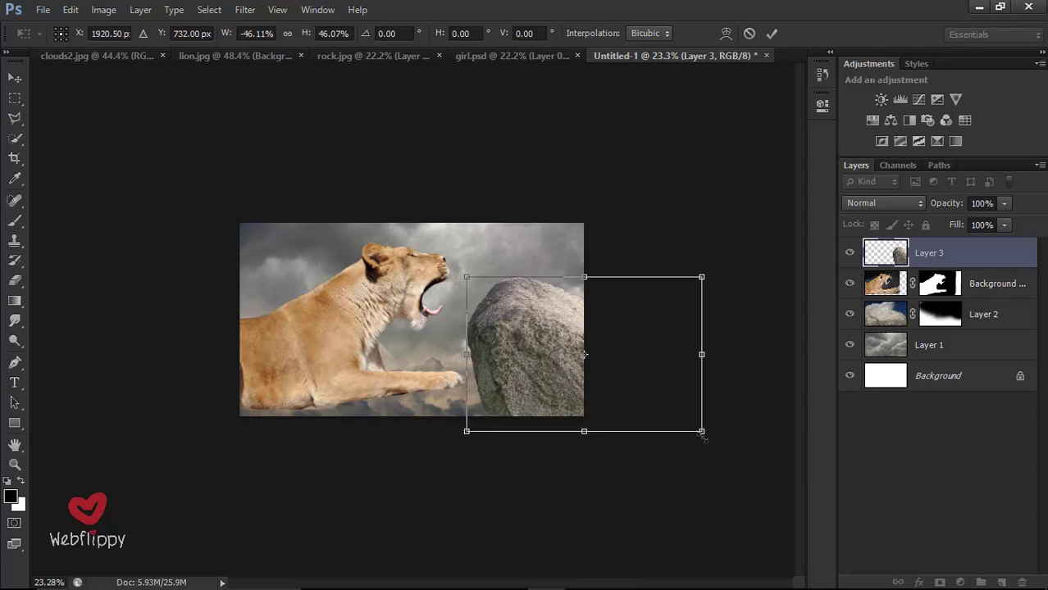
pyautogui.moveTo(703, 433); pyautogui.dragTo(668, 410)
pyautogui.moveTo(562, 374); pyautogui.dragTo(572, 394)
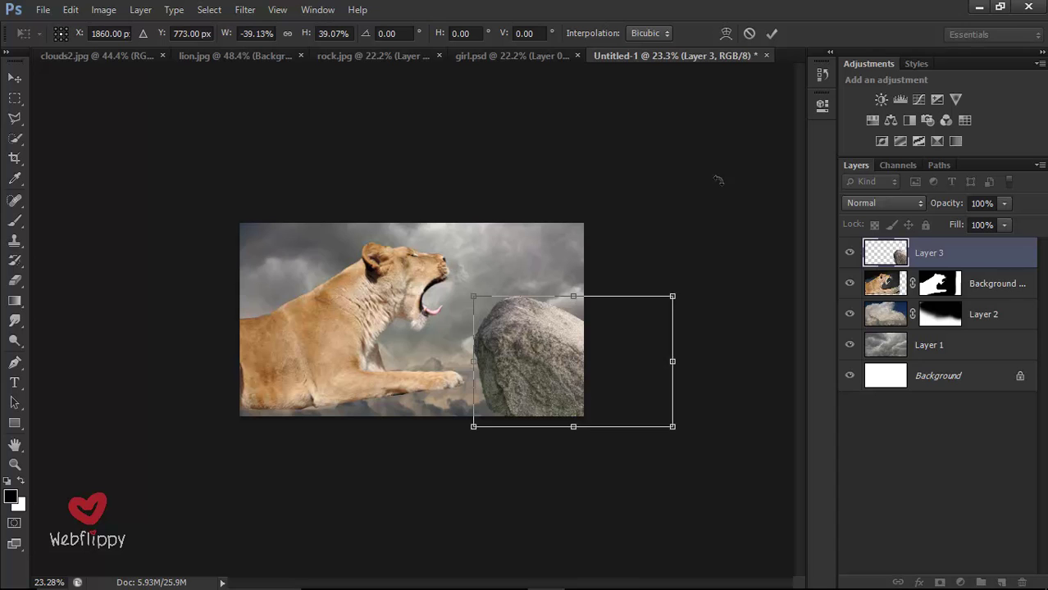
pyautogui.click(778, 34)
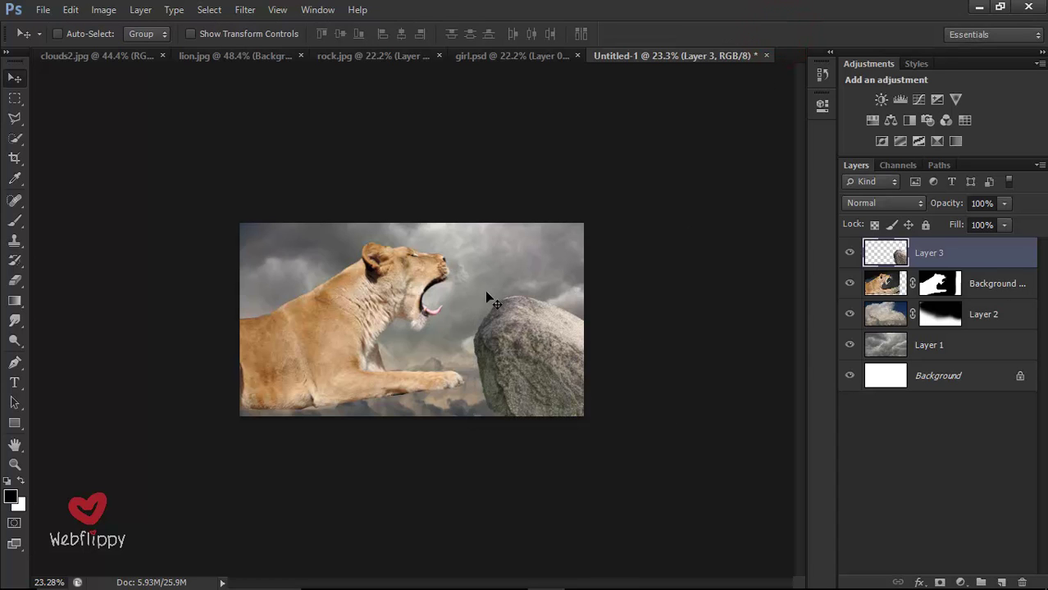
# Step: Nudge the rock up, rescale it to about 104%, and fine-position it at the right edge
pyautogui.scroll(1, 470, 311)
pyautogui.scroll(1, 469, 312)
pyautogui.scroll(1, 469, 312)
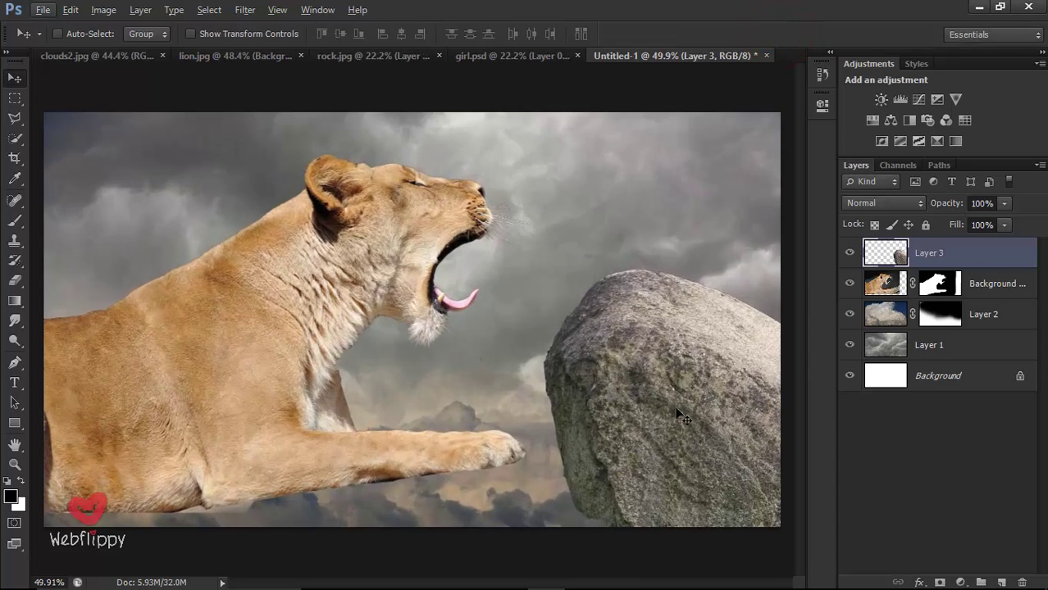
pyautogui.moveTo(677, 414); pyautogui.dragTo(669, 396)
pyautogui.hotkey('ctrl', 't')
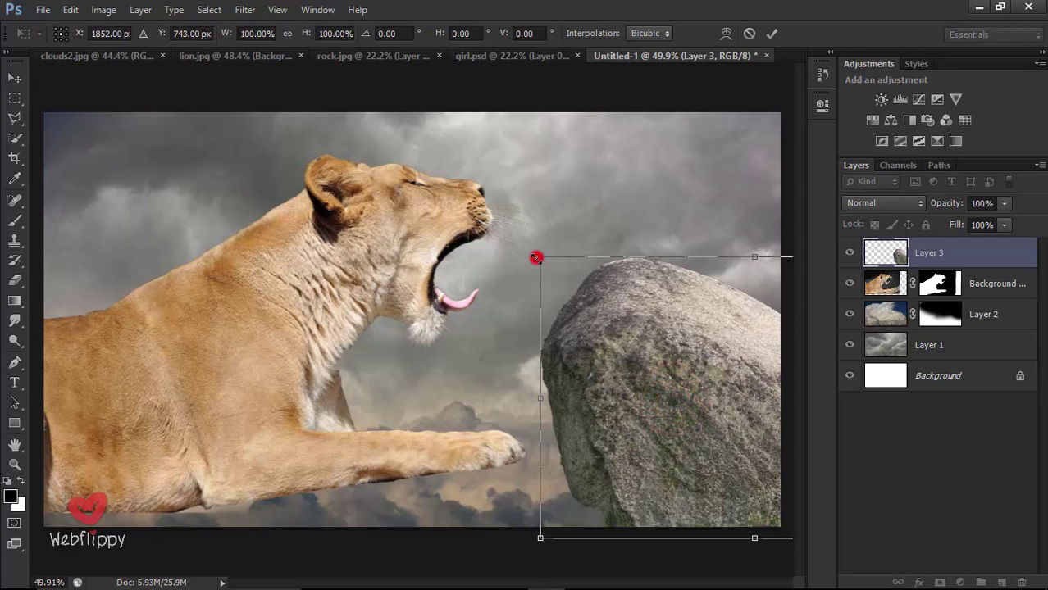
pyautogui.moveTo(537, 257)
pyautogui.mouseDown()
pyautogui.moveTo(546, 270)
pyautogui.moveTo(525, 236)
pyautogui.mouseUp()
pyautogui.moveTo(648, 417)
pyautogui.mouseDown()
pyautogui.moveTo(648, 402)
pyautogui.moveTo(645, 414)
pyautogui.mouseUp()
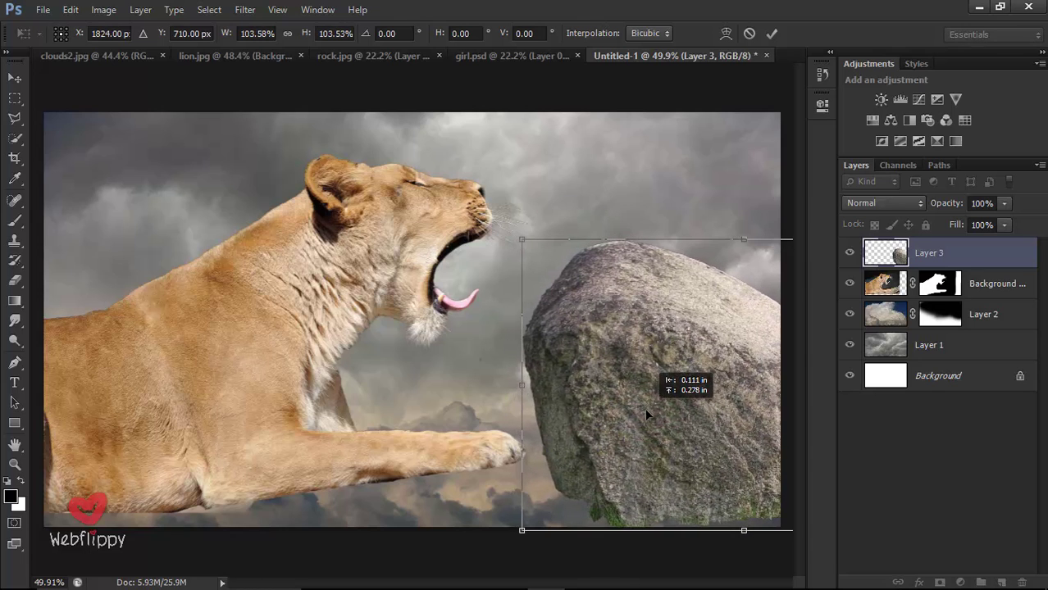
pyautogui.moveTo(646, 414); pyautogui.dragTo(649, 418)
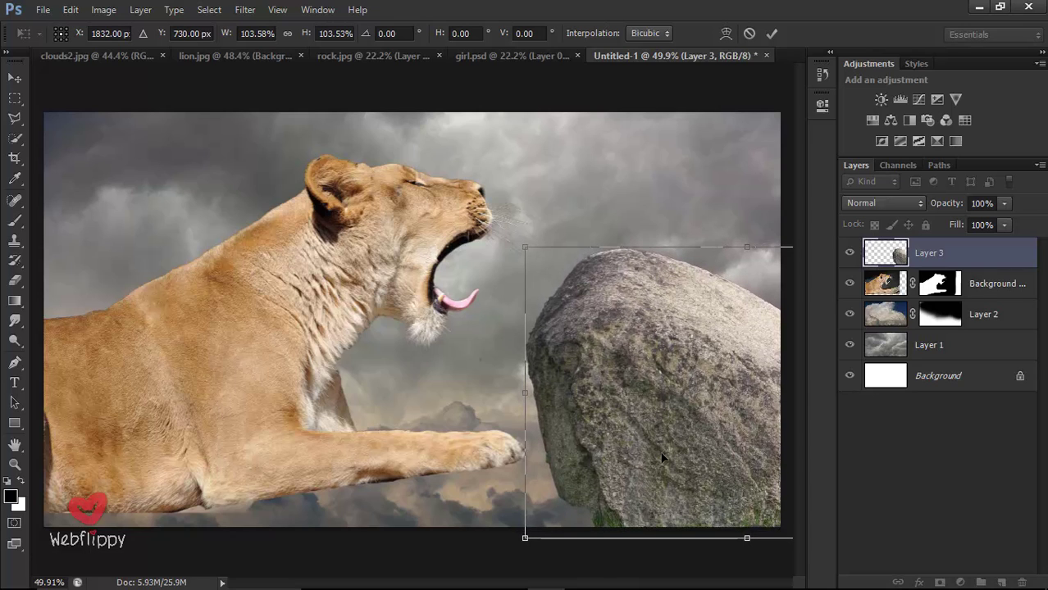
pyautogui.press('Down')
pyautogui.press('Down')
pyautogui.press('Down')
pyautogui.press('Down')
pyautogui.press('Down')
pyautogui.press('Down')
pyautogui.press('Down')
pyautogui.press('Down')
pyautogui.press('Down')
pyautogui.press('Down')
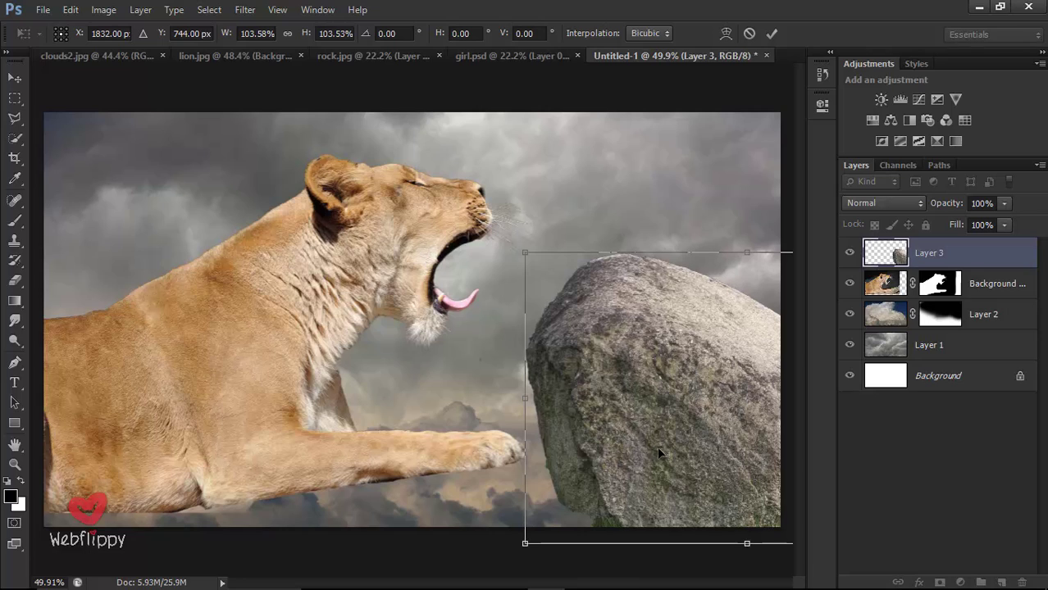
pyautogui.press('Right')
pyautogui.press('Right')
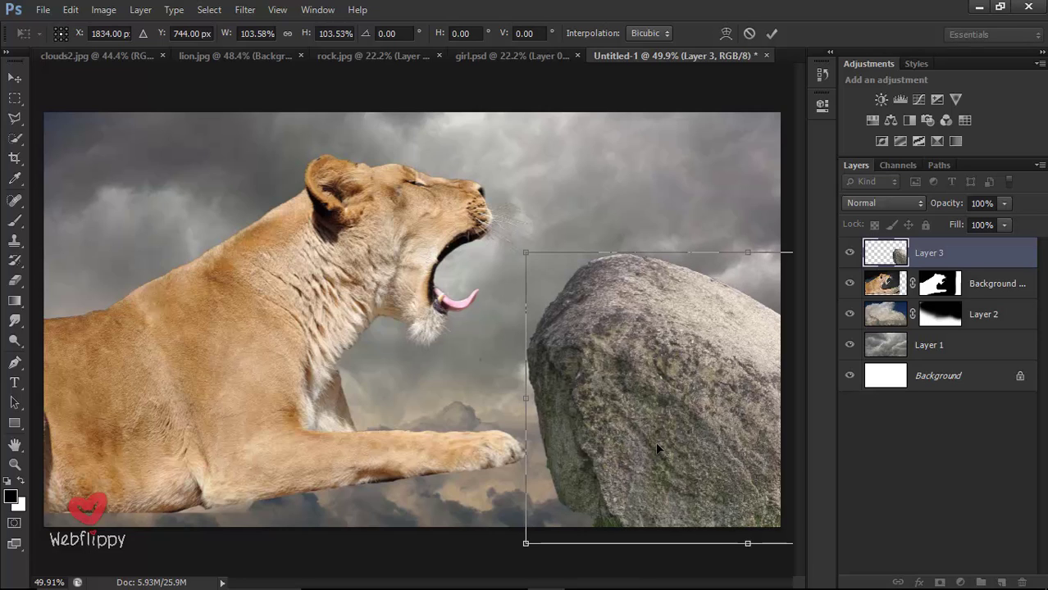
pyautogui.click(773, 33)
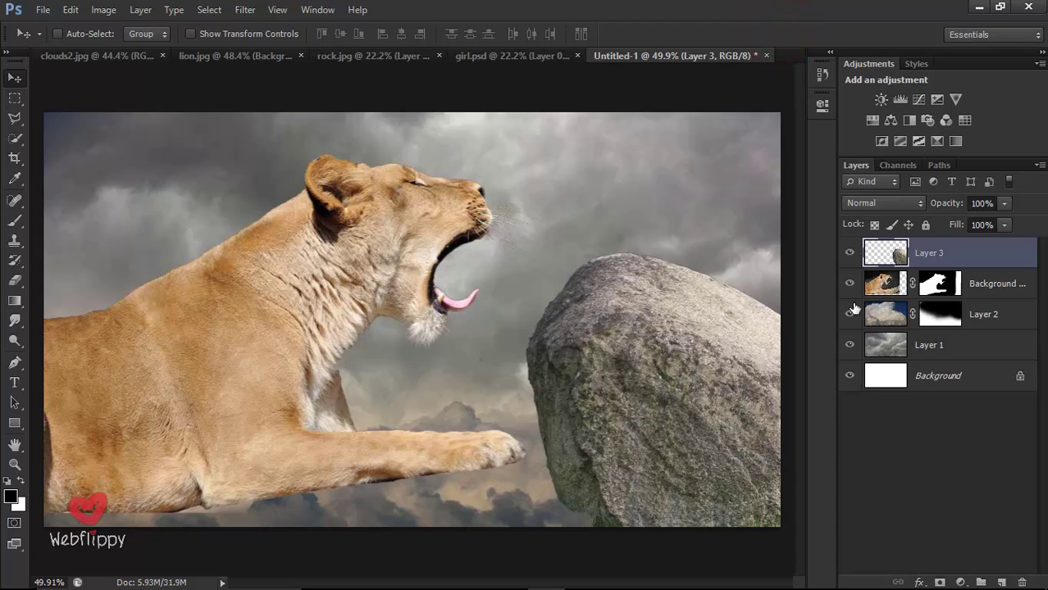
# Step: Paint black on the Background copy mask to fade the lioness's underside into the clouds
pyautogui.click(994, 287)
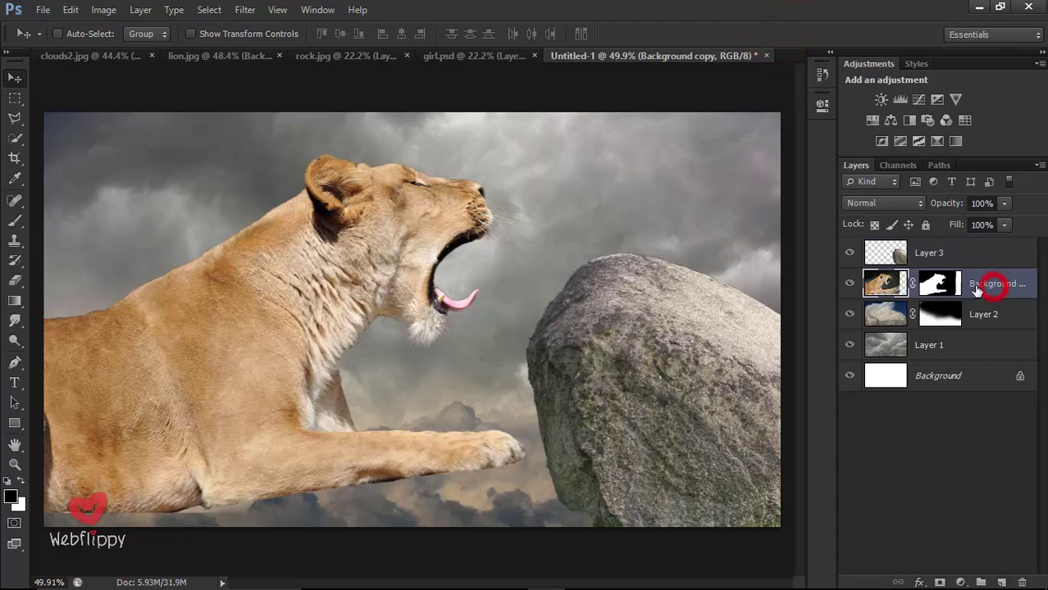
pyautogui.click(850, 283)
pyautogui.click(933, 286)
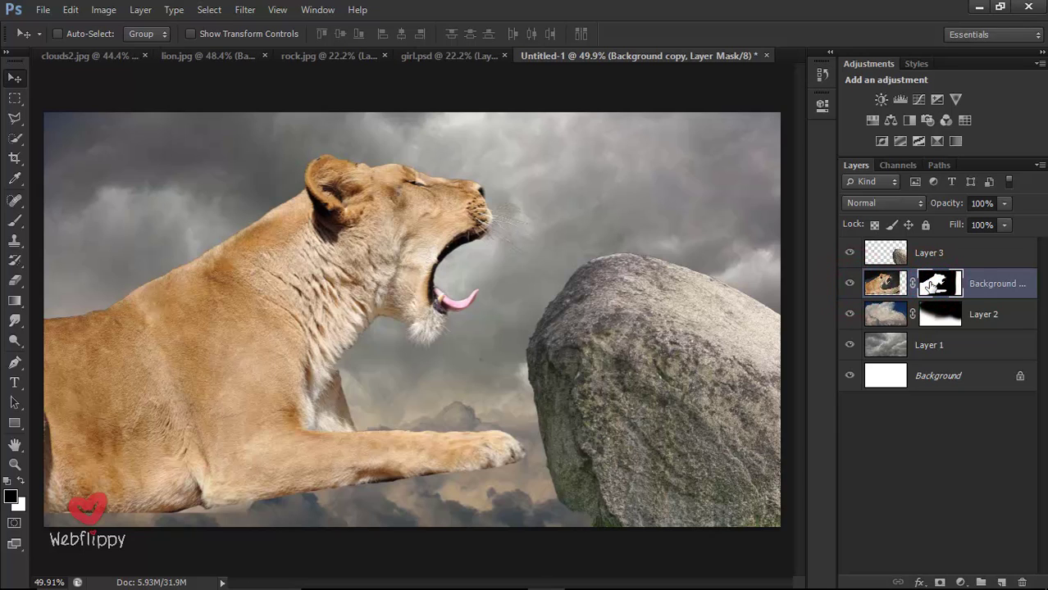
pyautogui.click(18, 224)
pyautogui.click(62, 223)
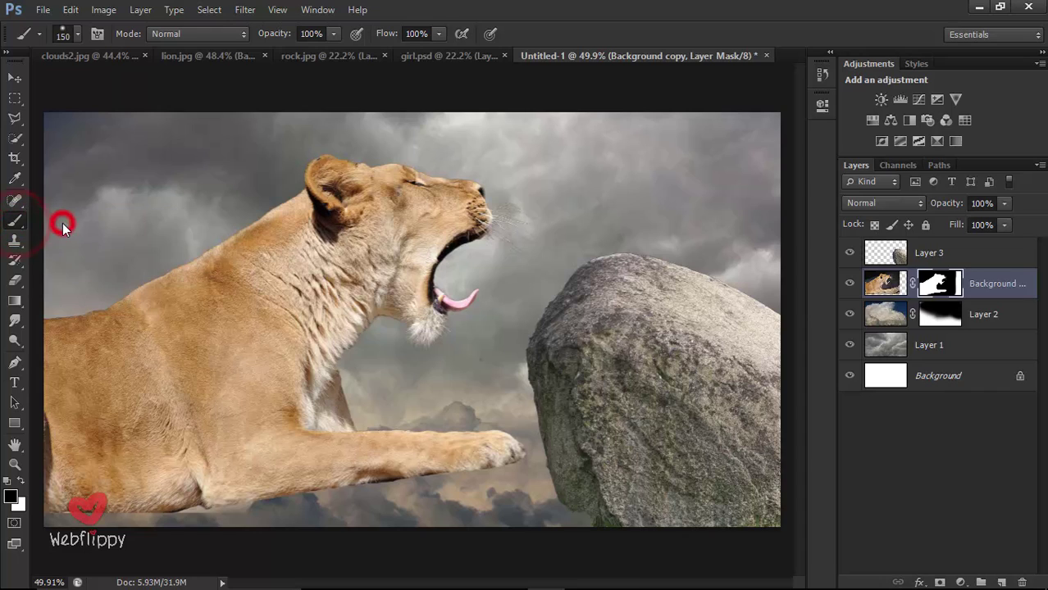
pyautogui.click(388, 495)
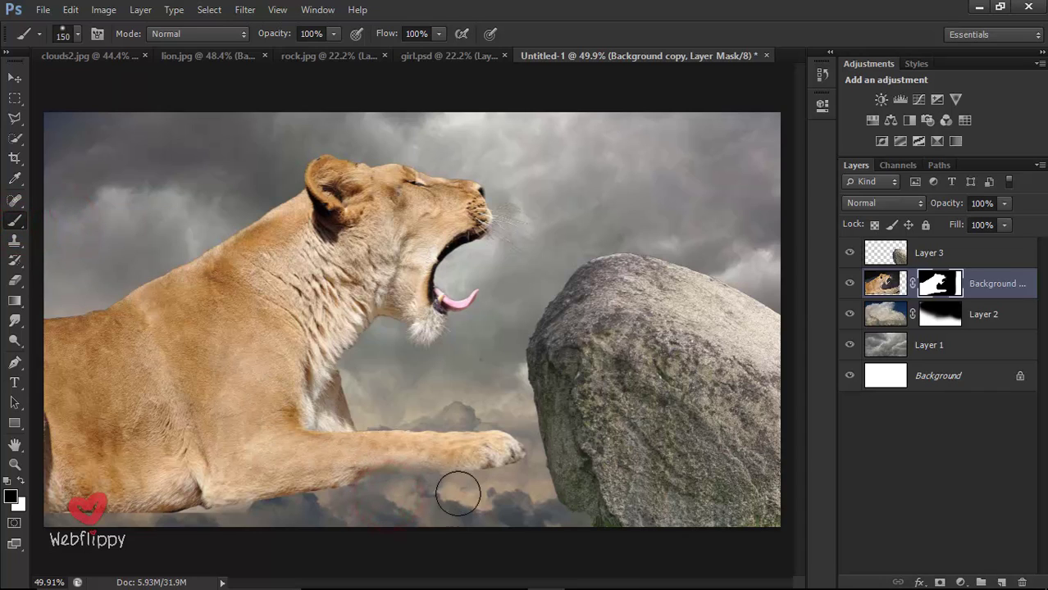
pyautogui.moveTo(503, 480)
pyautogui.mouseDown()
pyautogui.moveTo(531, 480)
pyautogui.moveTo(192, 514)
pyautogui.moveTo(88, 509)
pyautogui.mouseUp()
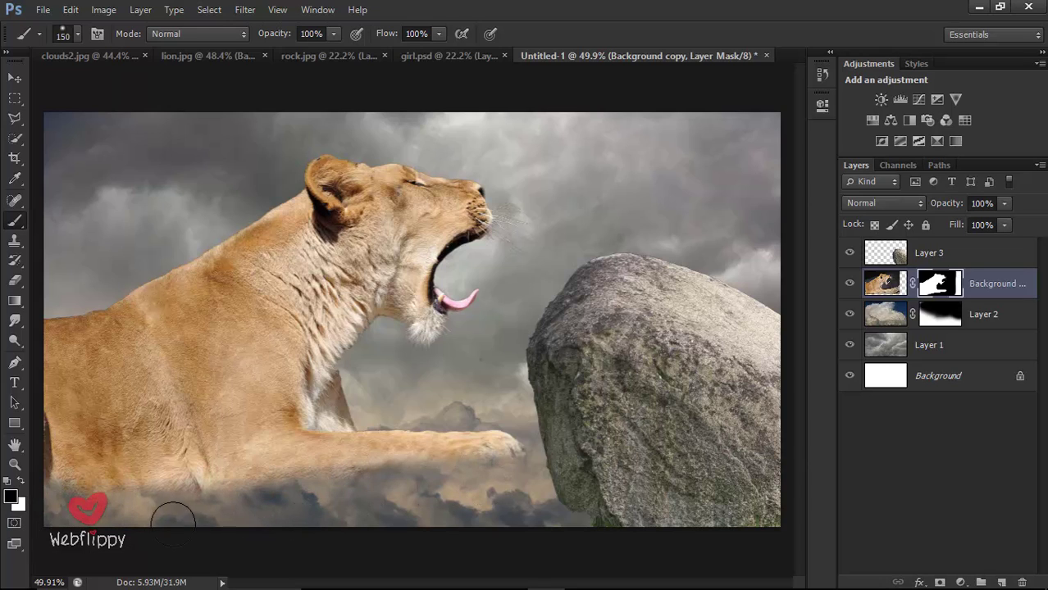
pyautogui.press('v')
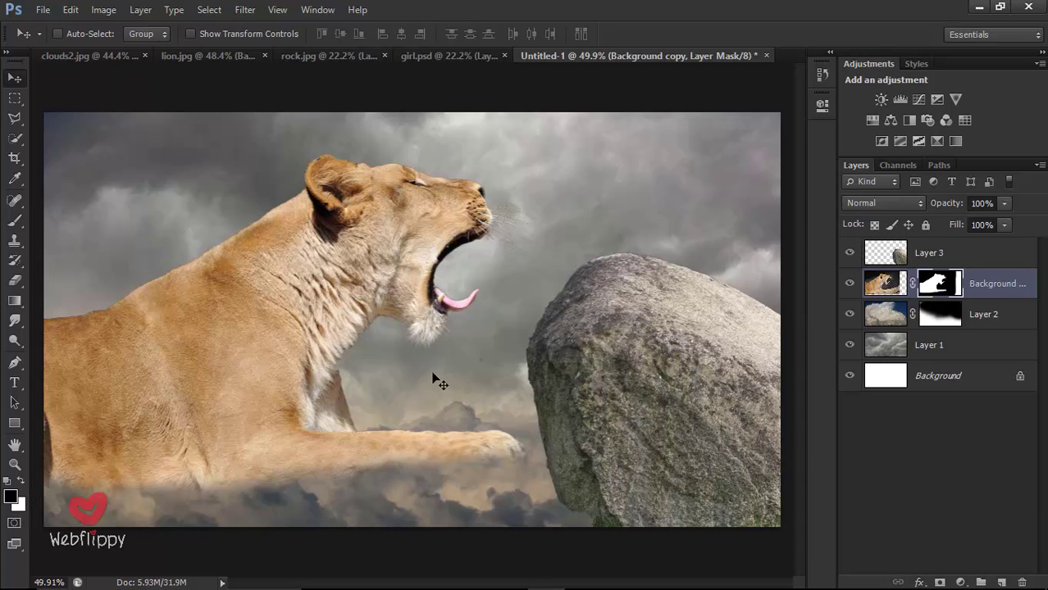
# Step: Rotate the lioness by under 1° with Free Transform and commit
pyautogui.hotkey('ctrl', 't')
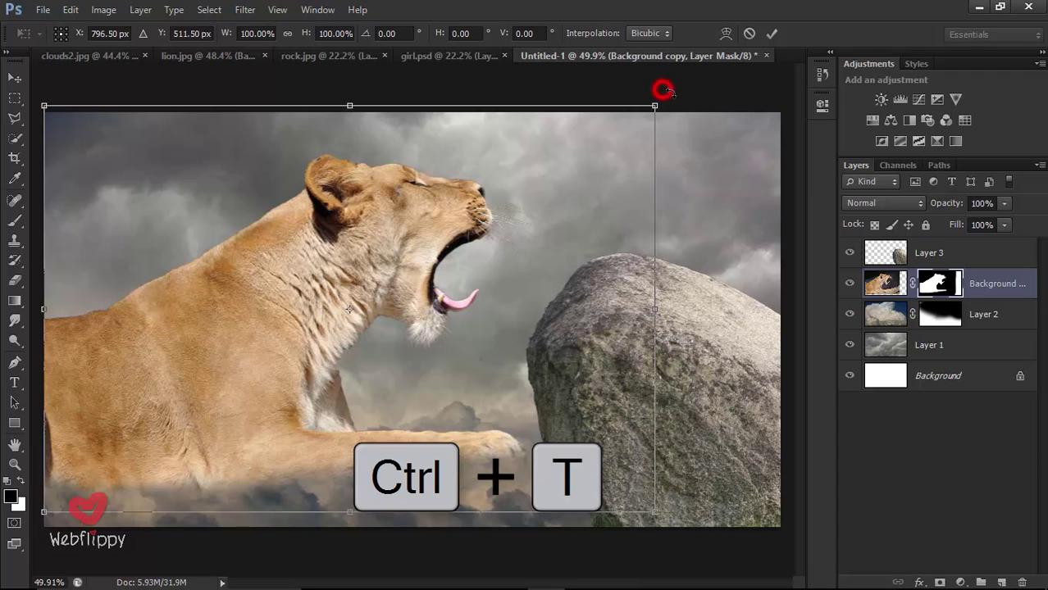
pyautogui.moveTo(663, 90)
pyautogui.mouseDown()
pyautogui.moveTo(680, 101)
pyautogui.moveTo(658, 95)
pyautogui.mouseUp()
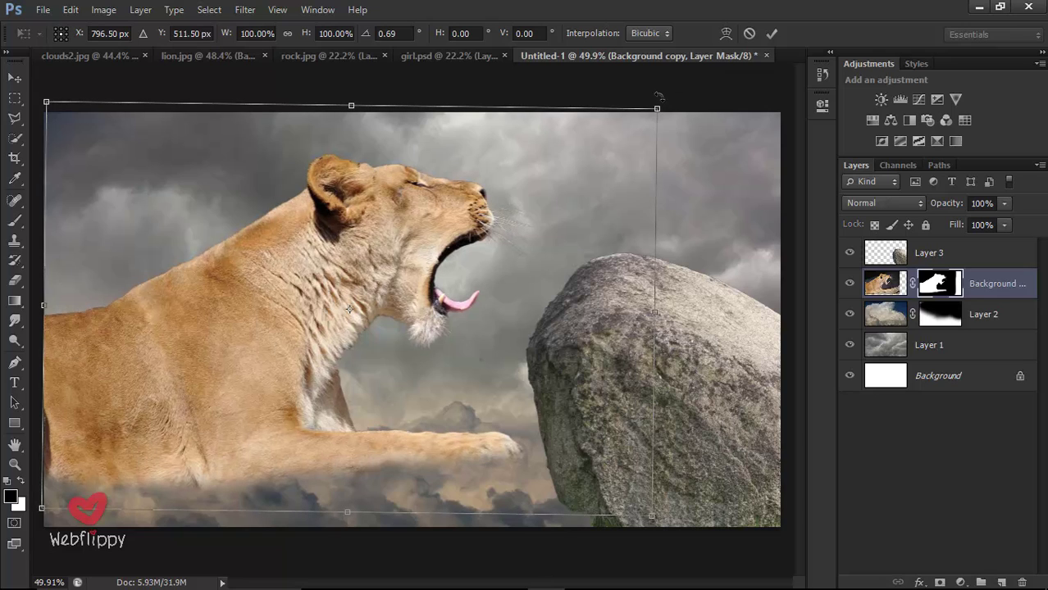
pyautogui.click(772, 34)
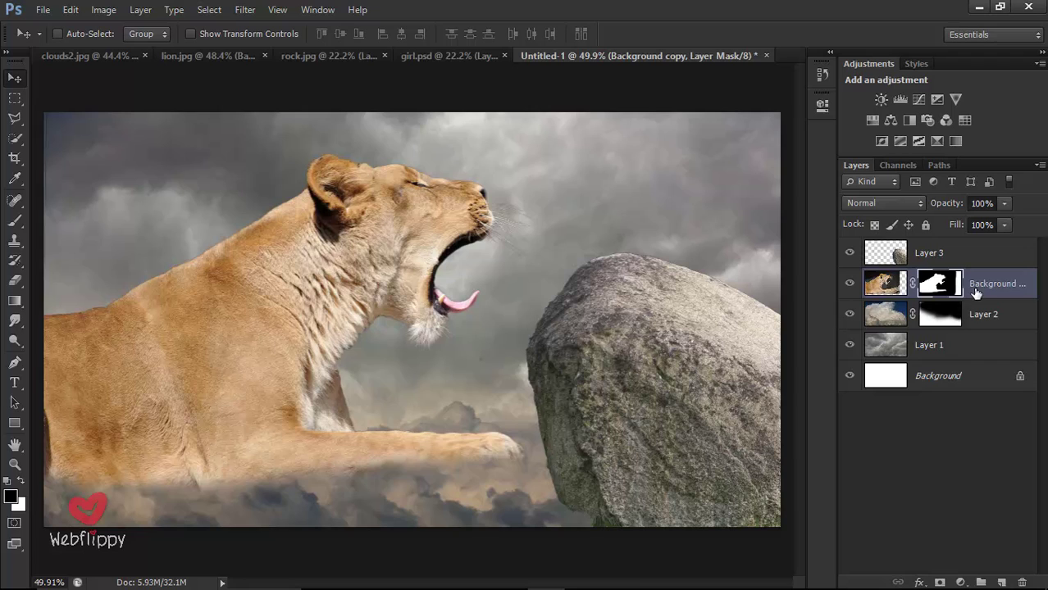
pyautogui.click(961, 581)
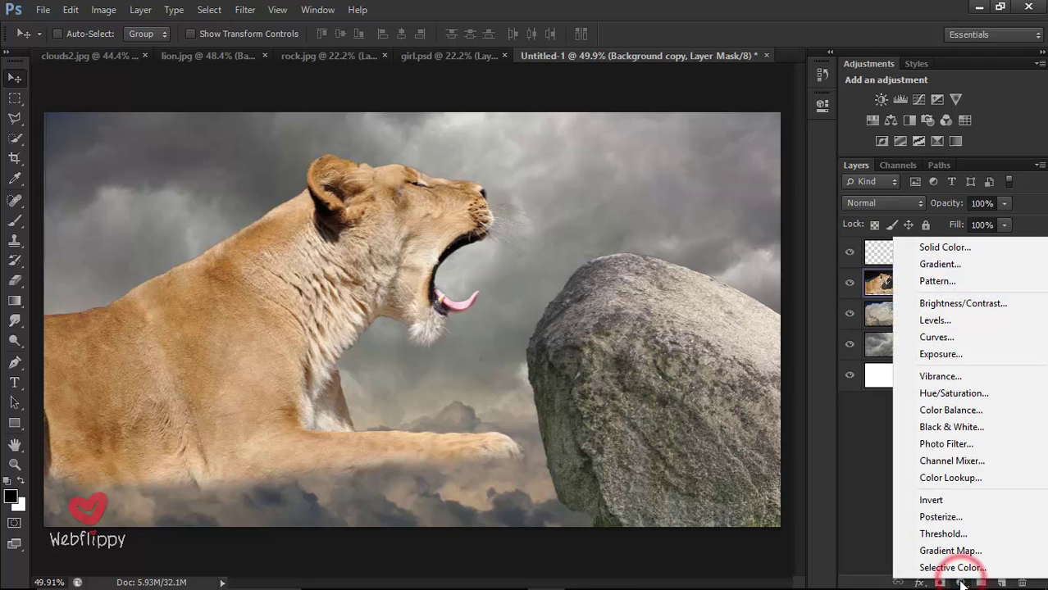
# Step: Add a Hue/Saturation layer at -35 saturation, clipped to the lioness
pyautogui.click(975, 392)
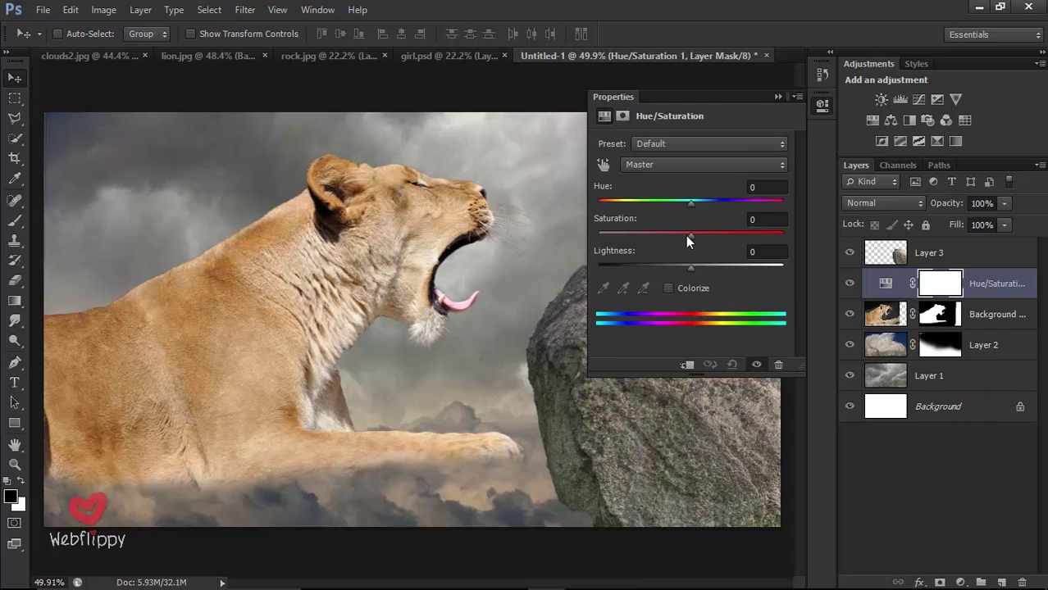
pyautogui.moveTo(690, 235); pyautogui.dragTo(665, 235)
pyautogui.click(687, 365)
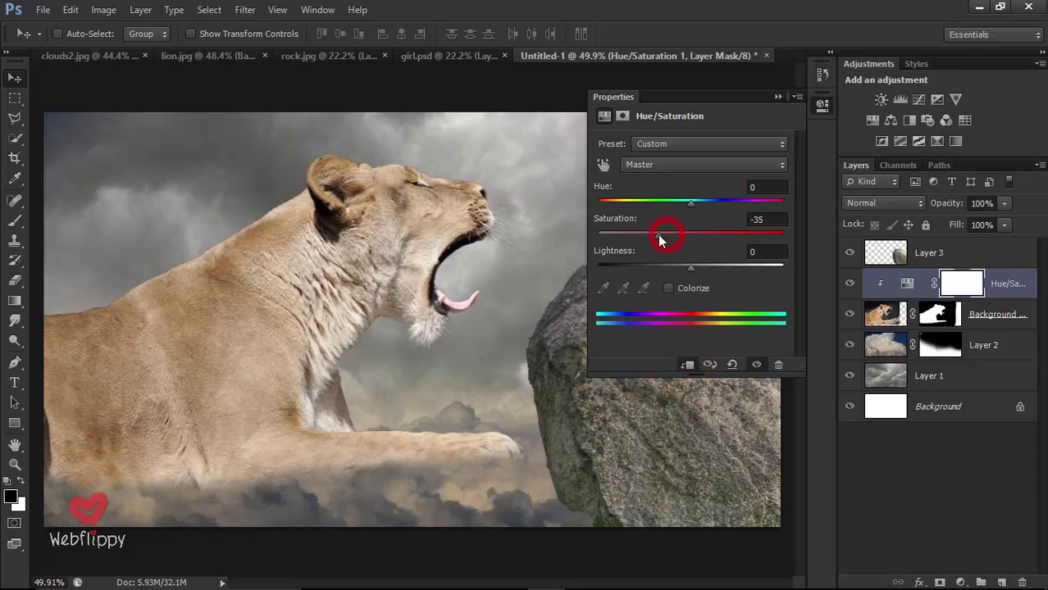
pyautogui.click(776, 97)
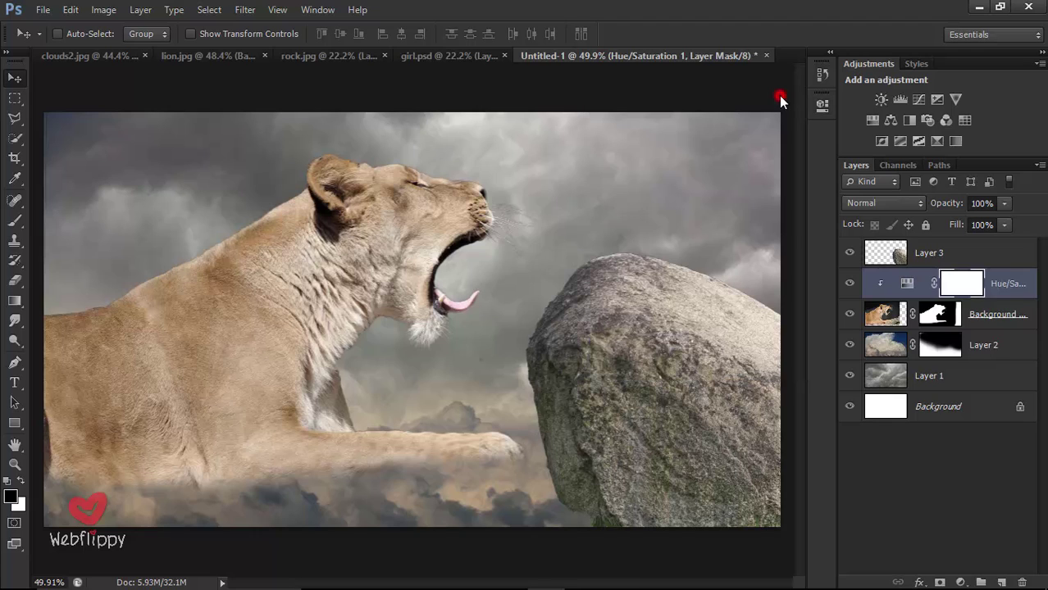
# Step: Add a Color Balance layer clipped to the lioness: midtones Cyan/Red -15, Yellow/Blue -12
pyautogui.click(961, 583)
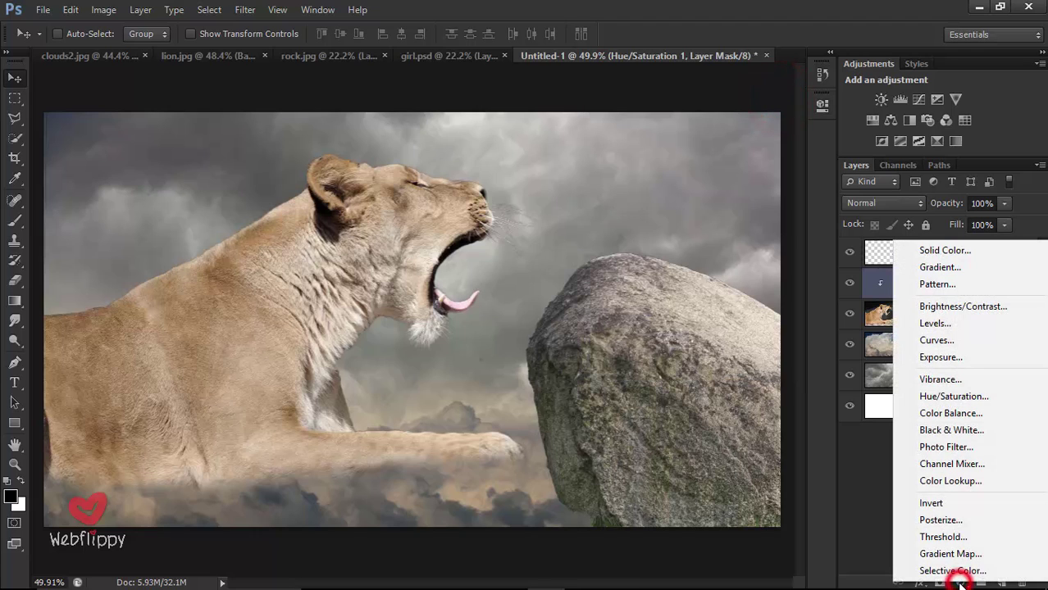
pyautogui.click(980, 413)
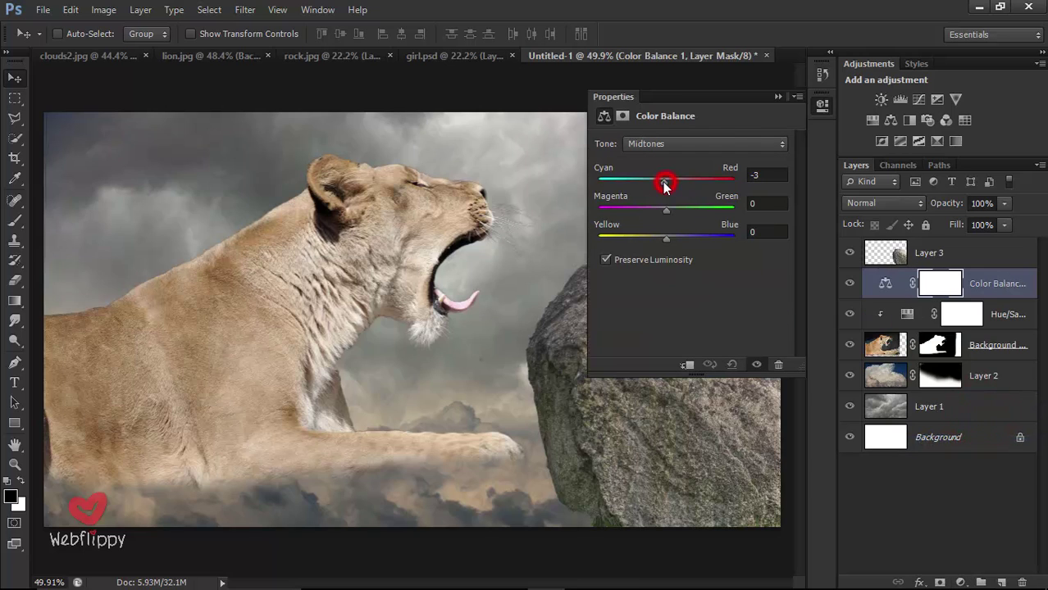
pyautogui.moveTo(666, 238); pyautogui.dragTo(657, 239)
pyautogui.click(687, 364)
pyautogui.moveTo(656, 179); pyautogui.dragTo(658, 180)
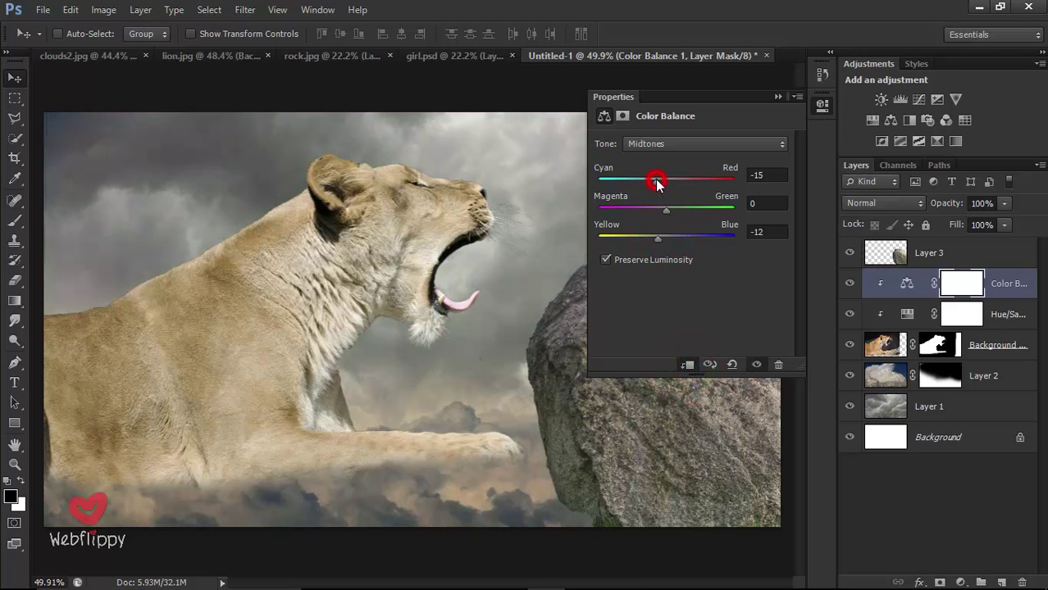
pyautogui.click(778, 95)
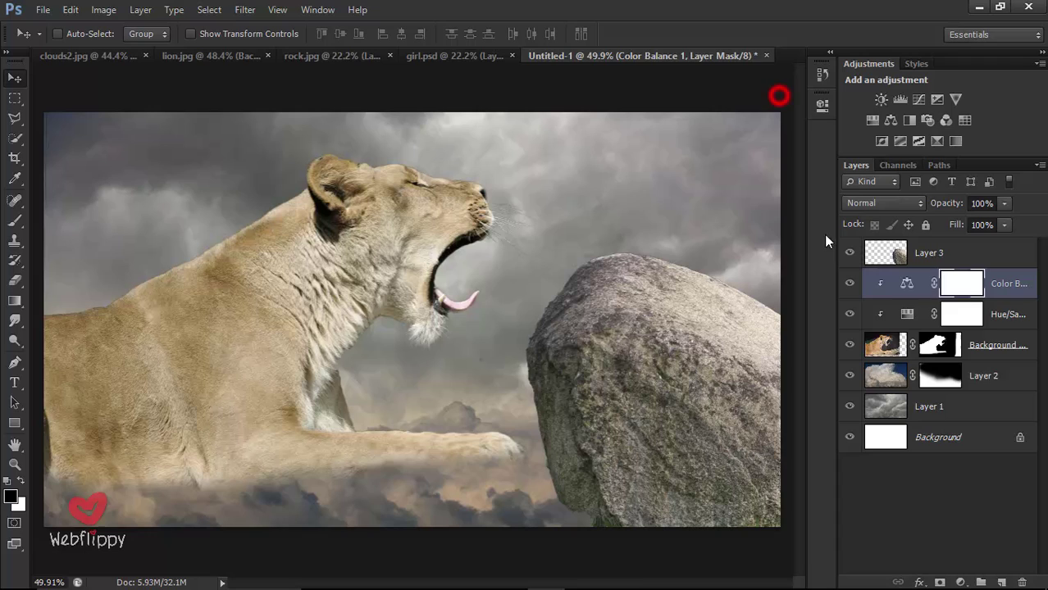
pyautogui.click(850, 287)
pyautogui.click(975, 382)
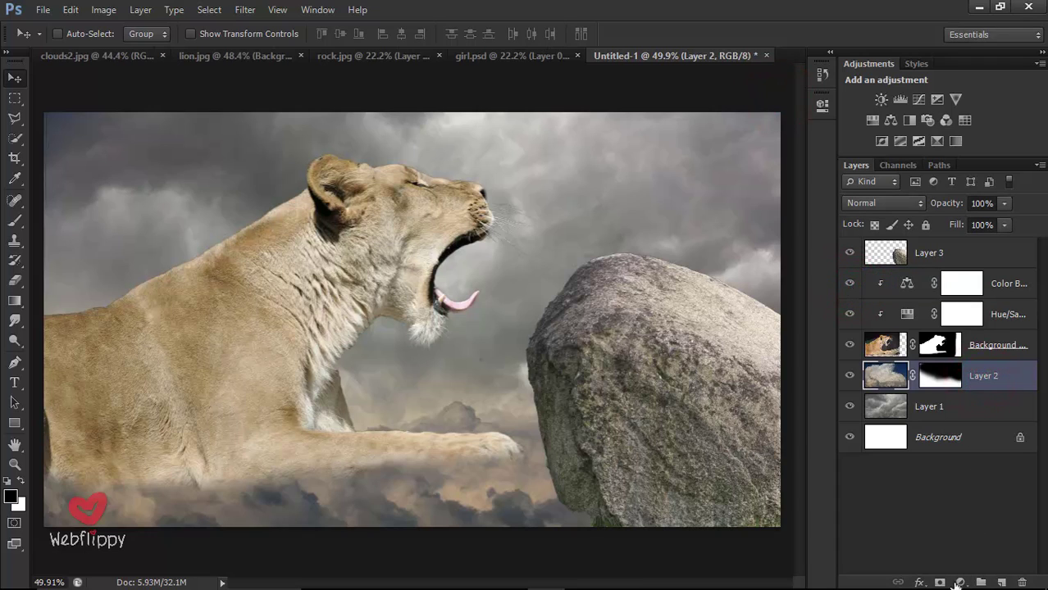
# Step: Add a Hue/Saturation layer above Layer 2, lowering the clouds' saturation to -23
pyautogui.click(958, 582)
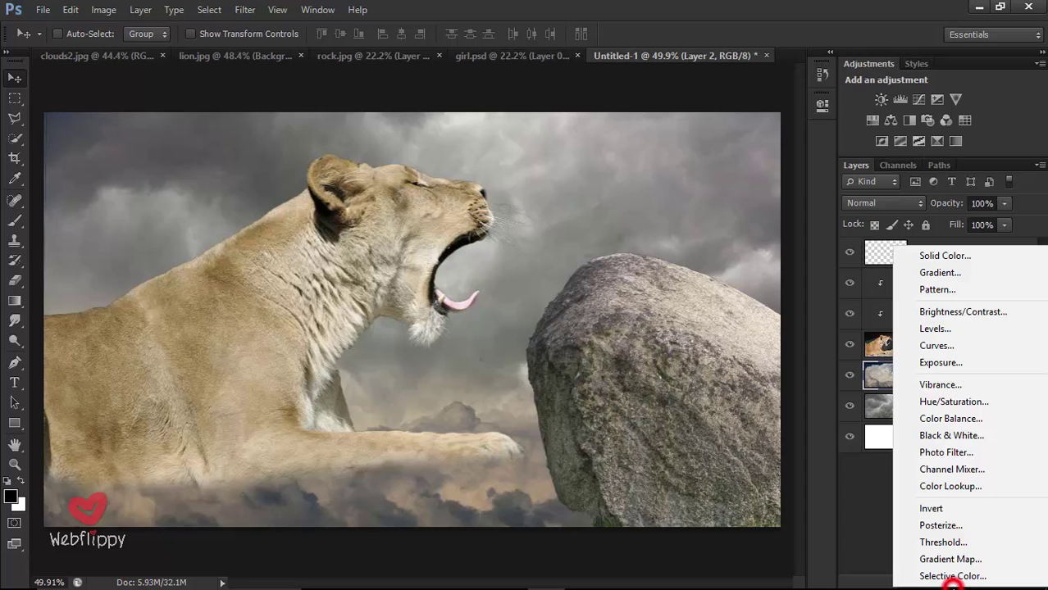
pyautogui.click(967, 407)
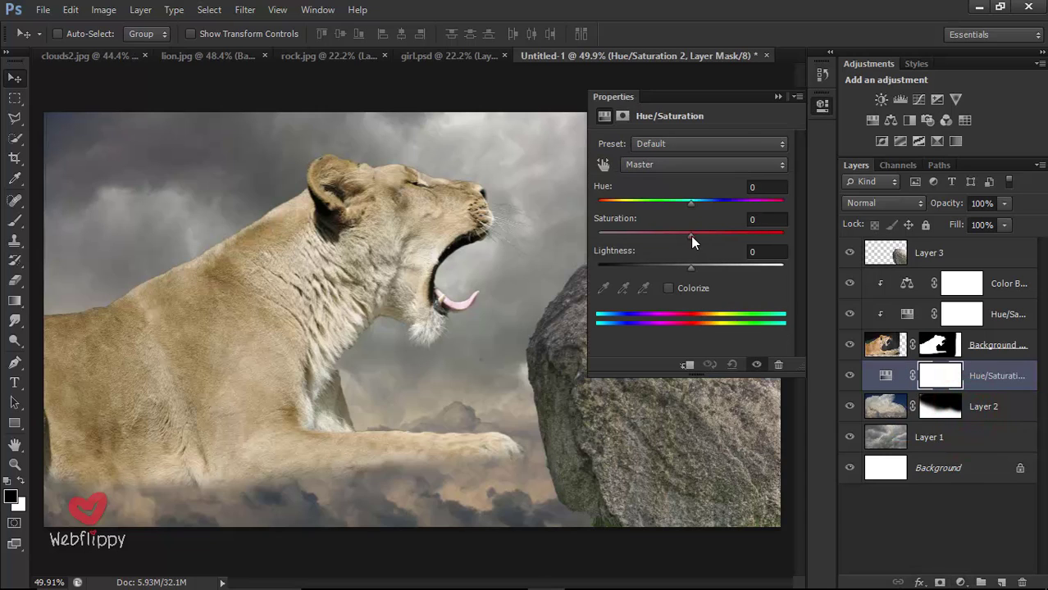
pyautogui.moveTo(691, 236); pyautogui.dragTo(662, 239)
pyautogui.click(775, 97)
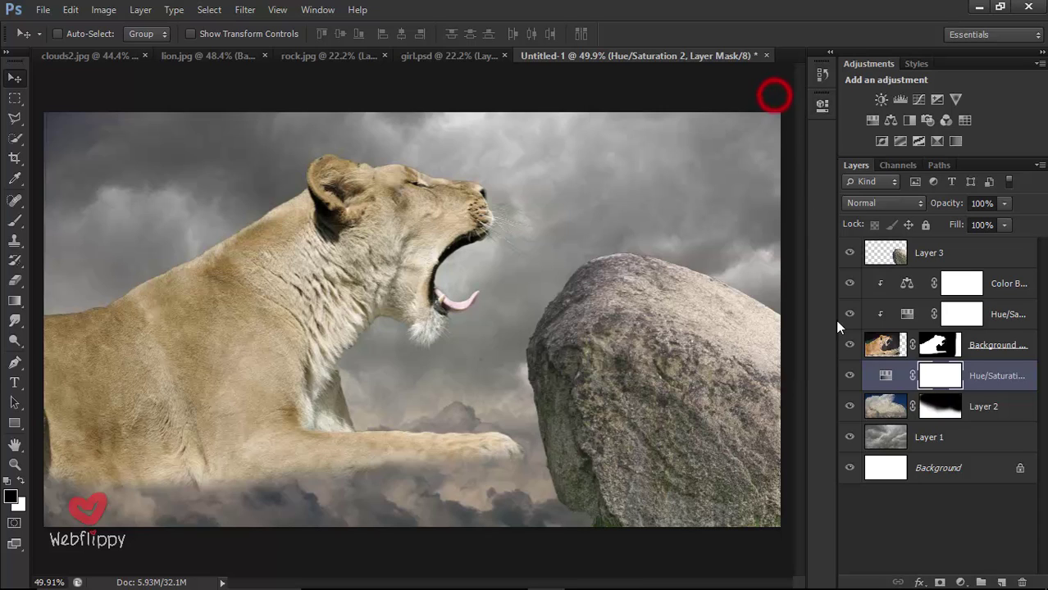
pyautogui.click(849, 376)
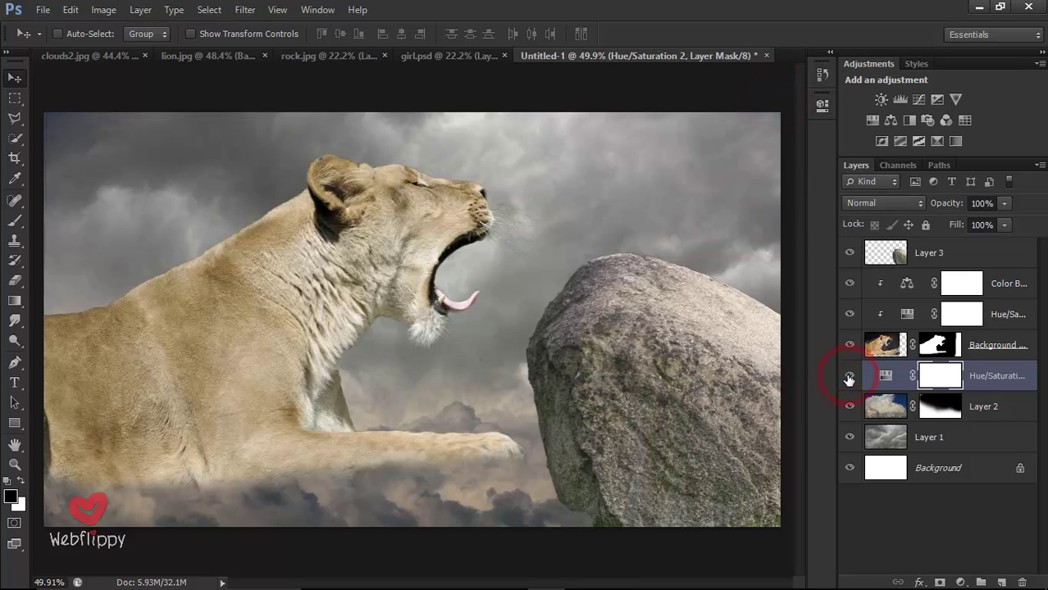
pyautogui.click(884, 348)
# Step: Add a Curves layer above Color Balance 1 with the curve pulled down to darken
pyautogui.click(1005, 285)
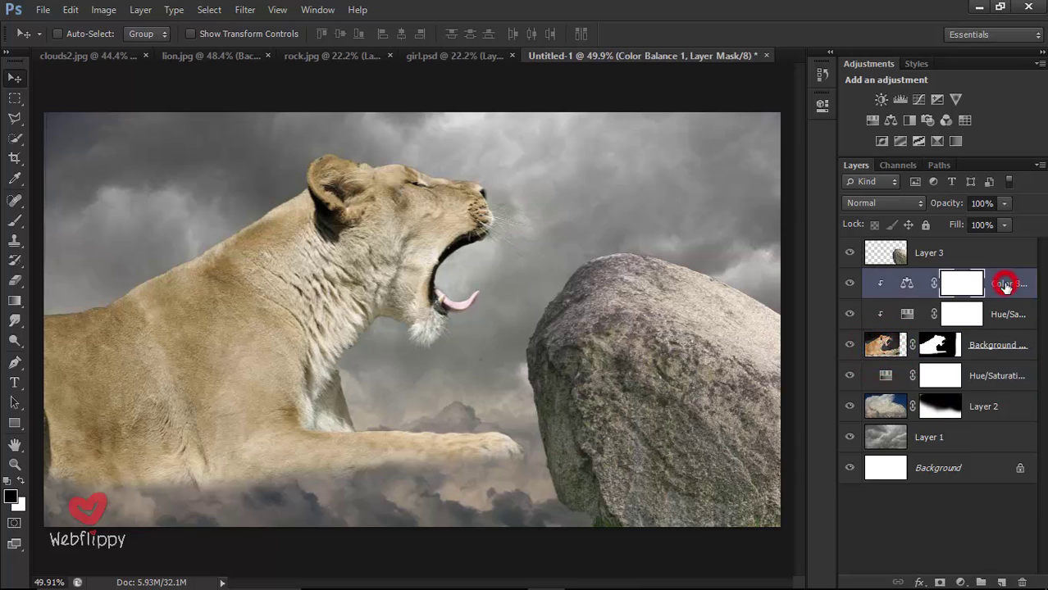
pyautogui.click(961, 582)
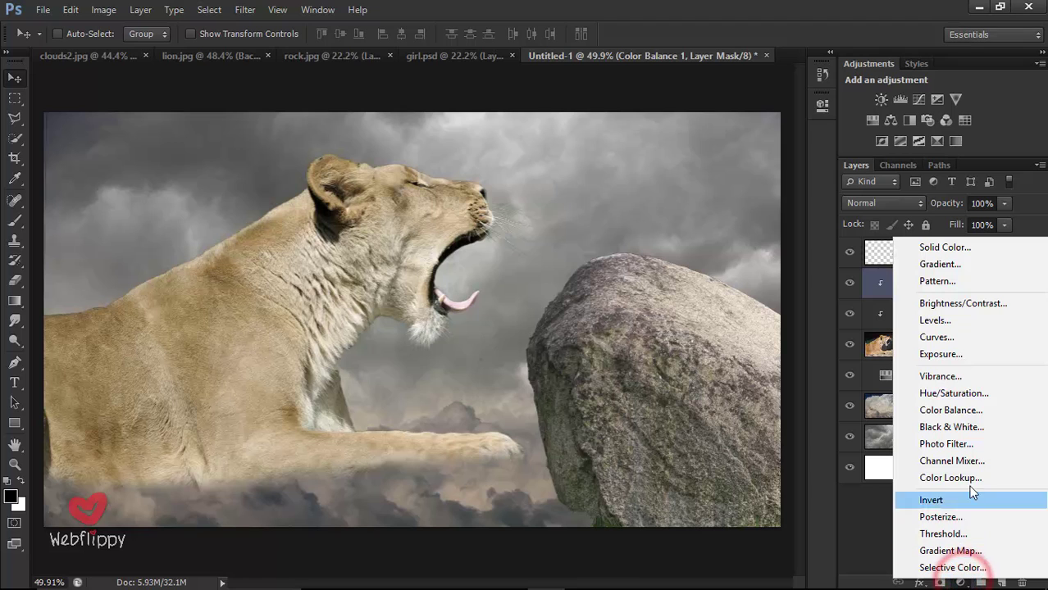
pyautogui.click(965, 338)
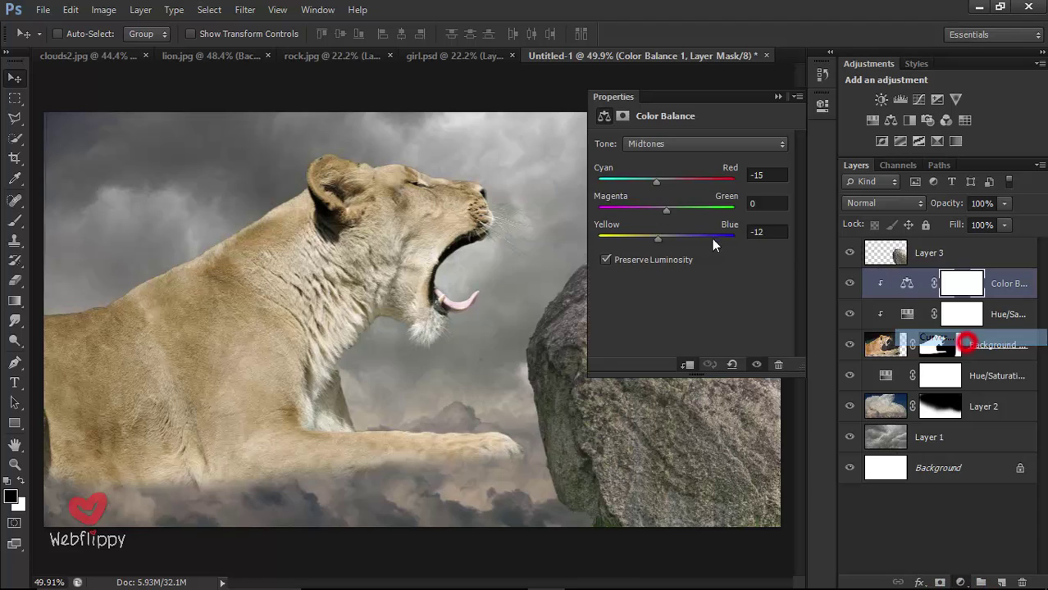
pyautogui.moveTo(704, 255); pyautogui.dragTo(712, 267)
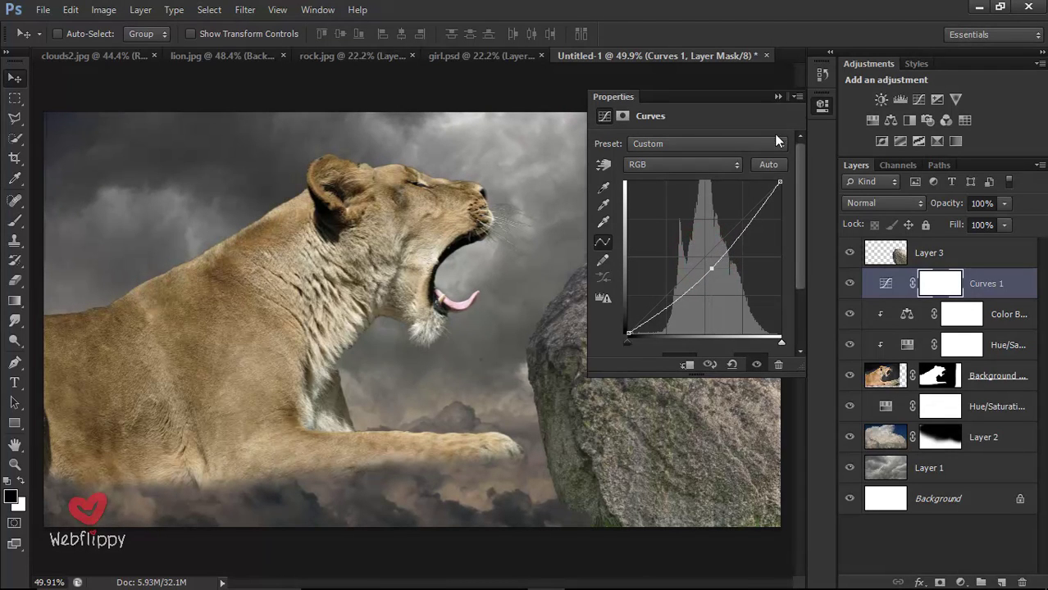
pyautogui.click(778, 97)
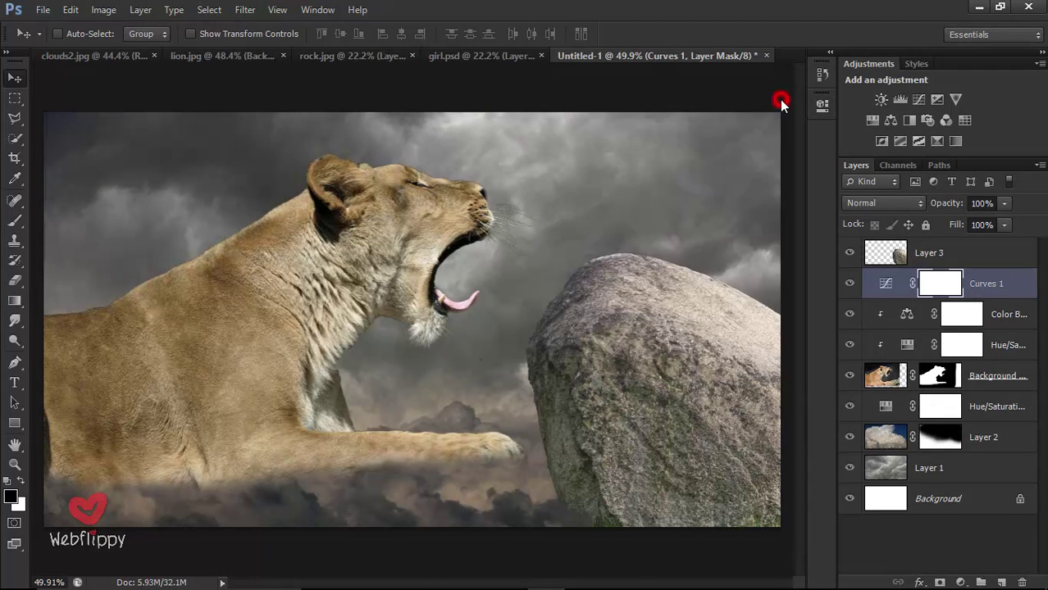
pyautogui.click(935, 282)
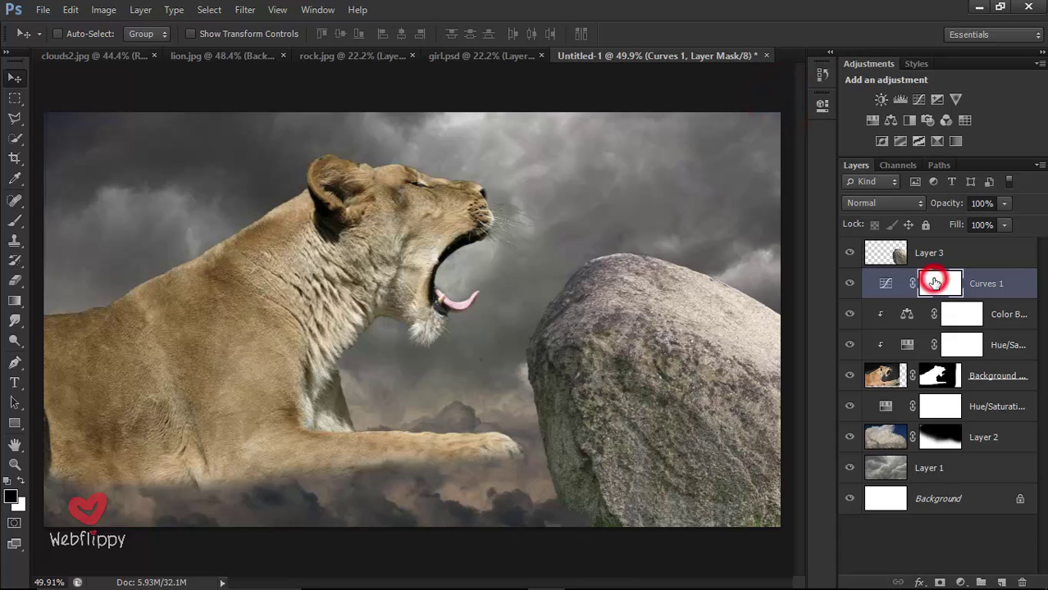
pyautogui.click(13, 220)
# Step: Paint the Curves 1 mask at lowered brush opacity and clip Curves to the lioness
pyautogui.click(76, 221)
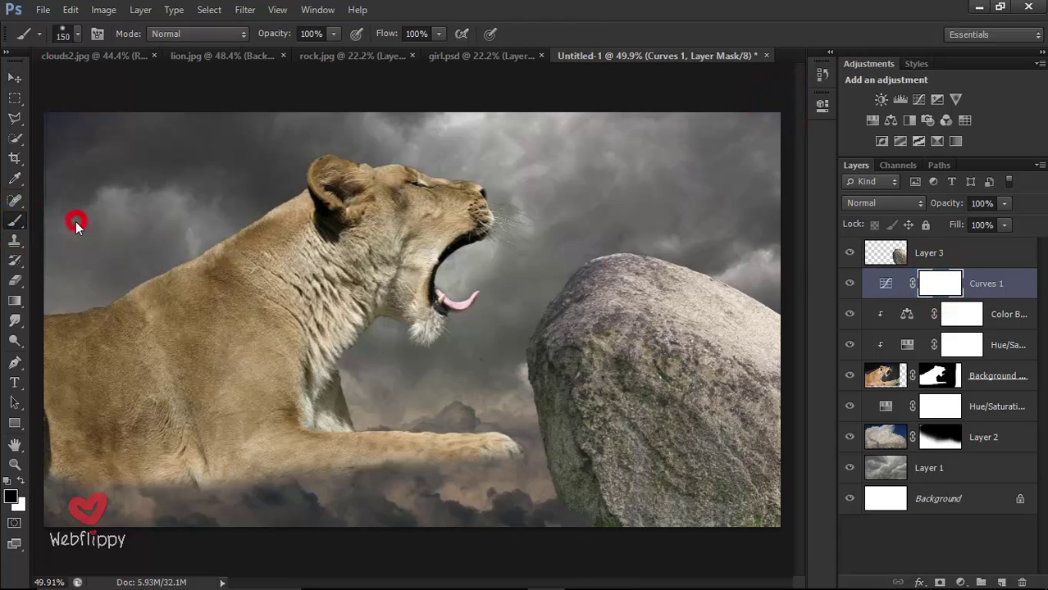
pyautogui.moveTo(268, 39); pyautogui.dragTo(231, 42)
pyautogui.moveTo(285, 199); pyautogui.dragTo(274, 215)
pyautogui.moveTo(344, 168); pyautogui.dragTo(440, 168)
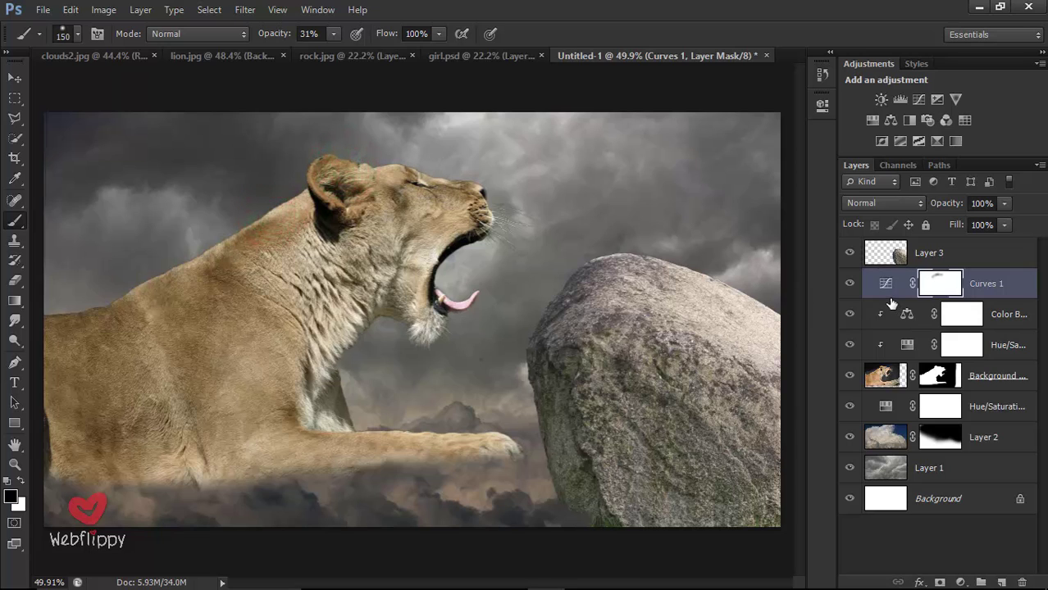
pyautogui.rightClick(969, 291)
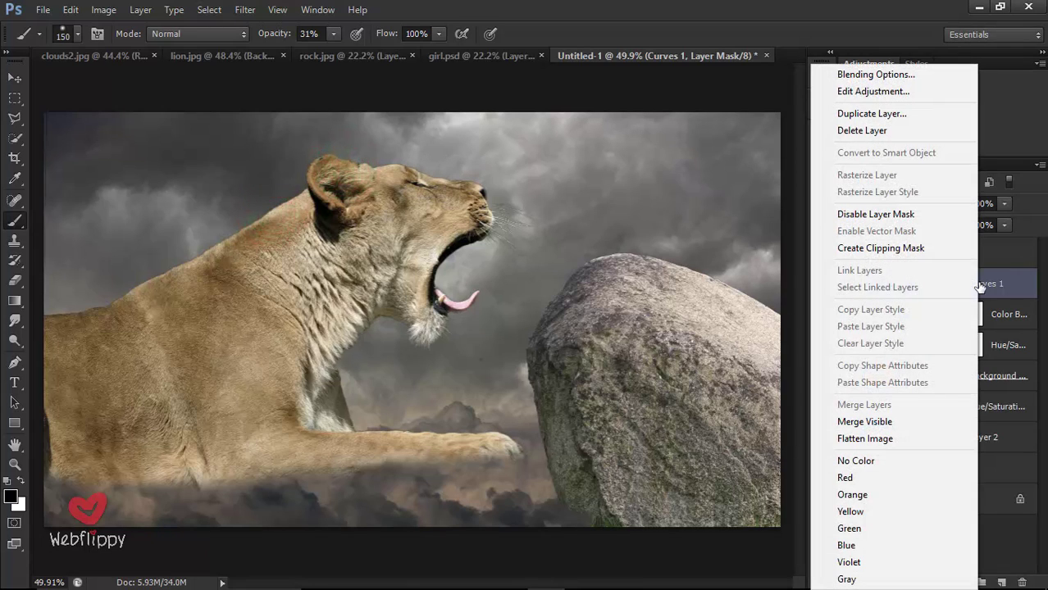
pyautogui.click(881, 248)
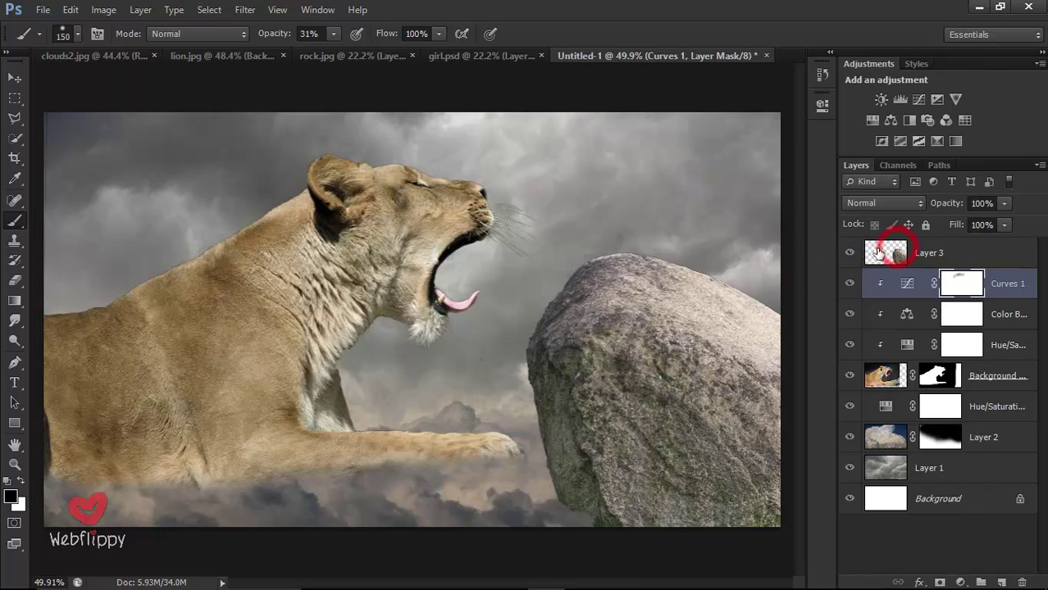
# Step: Dab the Curves mask over the lioness's neck, ear, back, chest and shoulder
pyautogui.moveTo(329, 187); pyautogui.dragTo(365, 182)
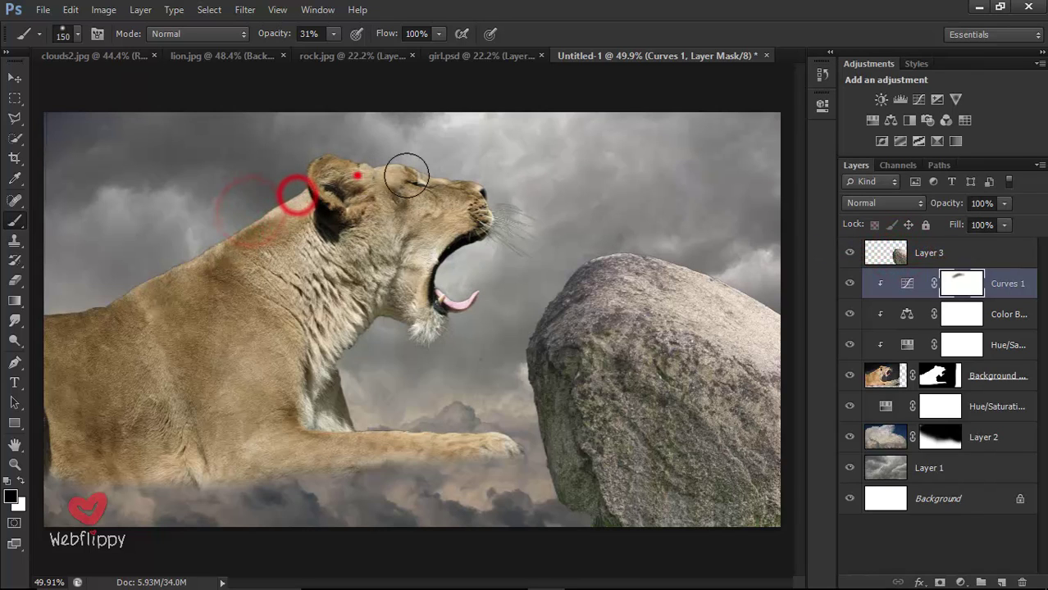
pyautogui.click(215, 246)
pyautogui.click(159, 272)
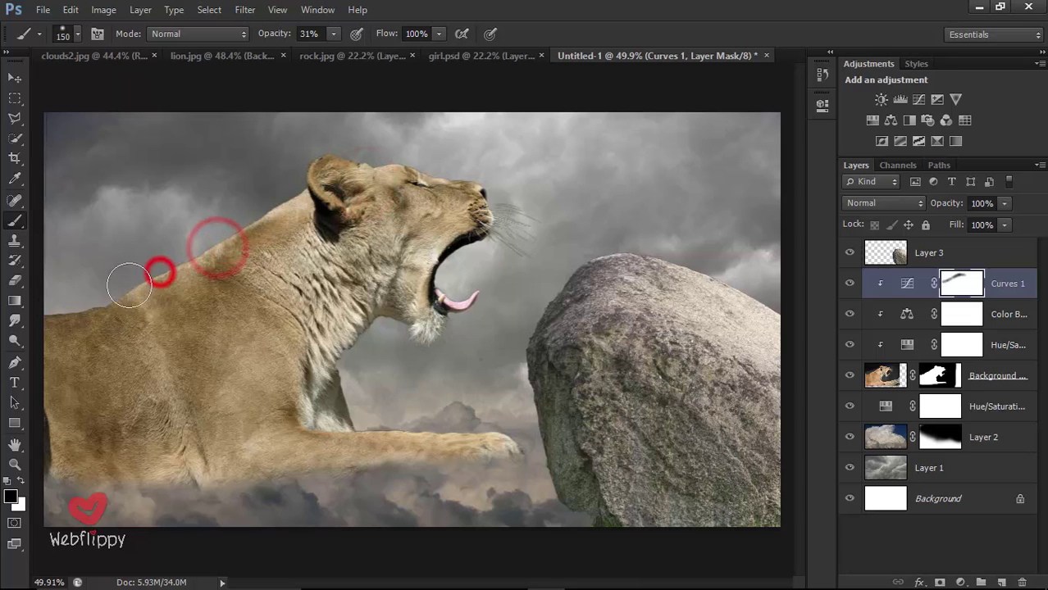
pyautogui.click(113, 293)
pyautogui.click(83, 319)
pyautogui.click(132, 314)
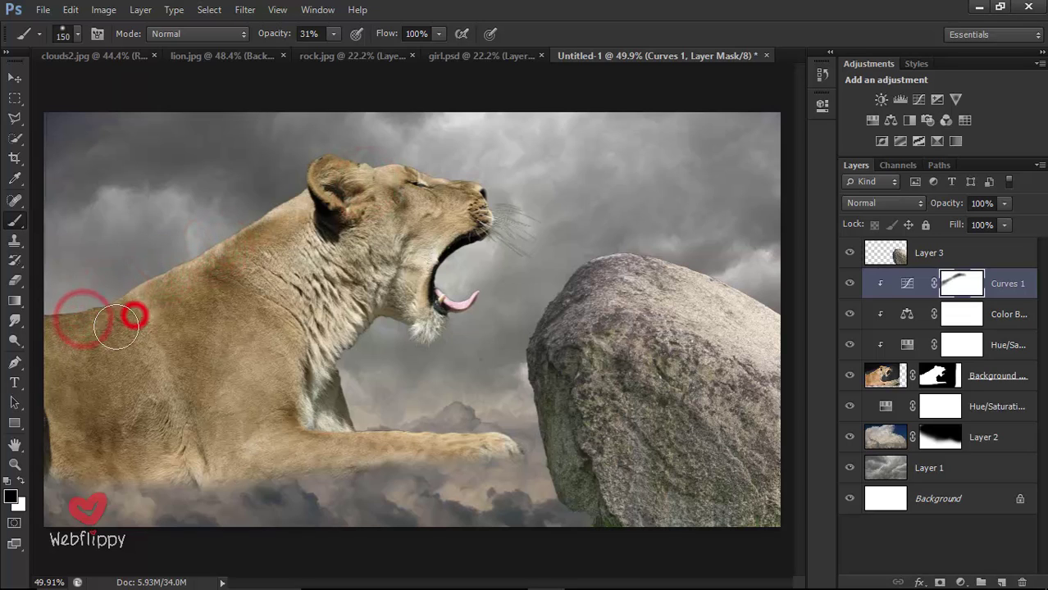
pyautogui.click(278, 211)
pyautogui.click(384, 262)
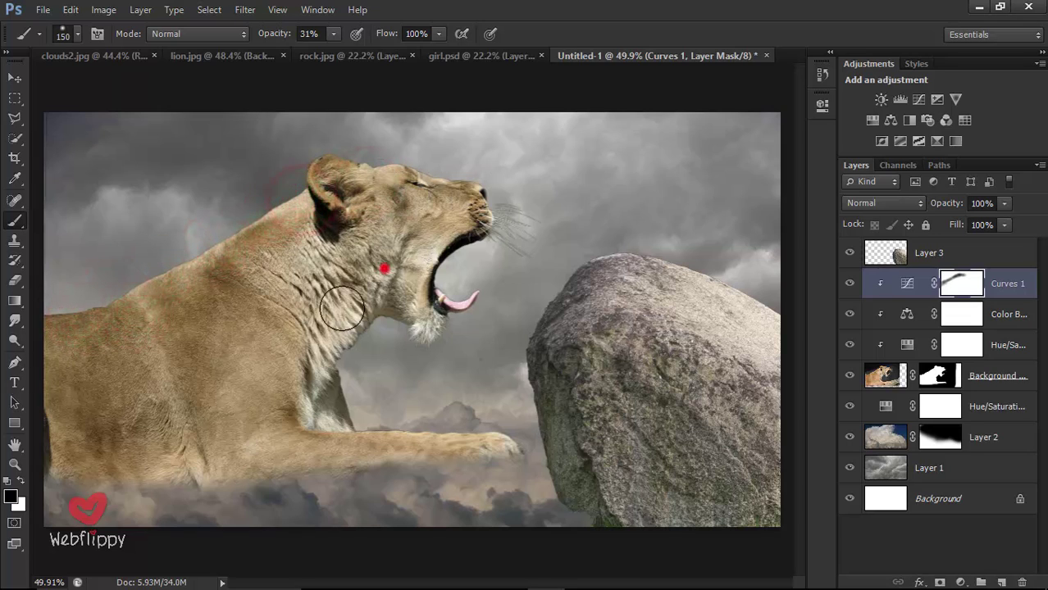
pyautogui.click(286, 308)
pyautogui.click(227, 385)
pyautogui.click(139, 406)
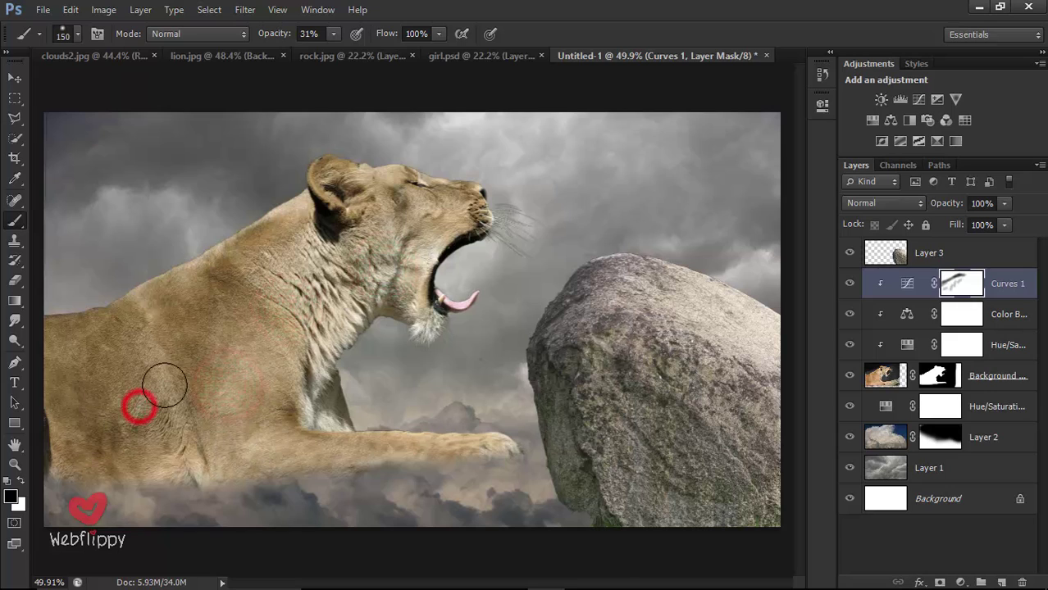
pyautogui.click(166, 379)
pyautogui.press('v')
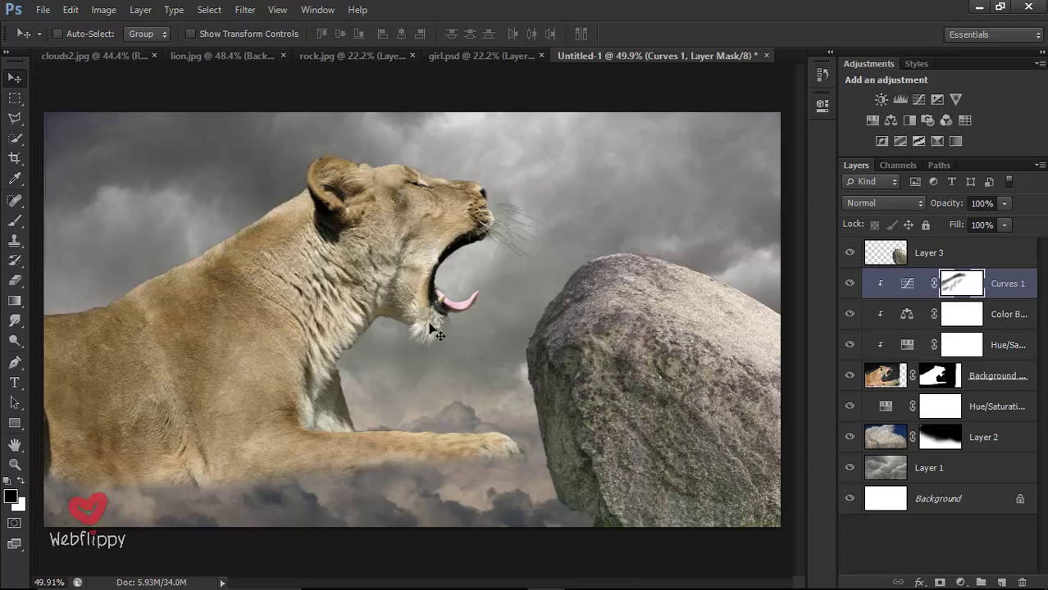
# Step: Hide girl.psd's Layer 0 and drag the cut-out woman on Layer 1 into Untitled-1
pyautogui.click(453, 58)
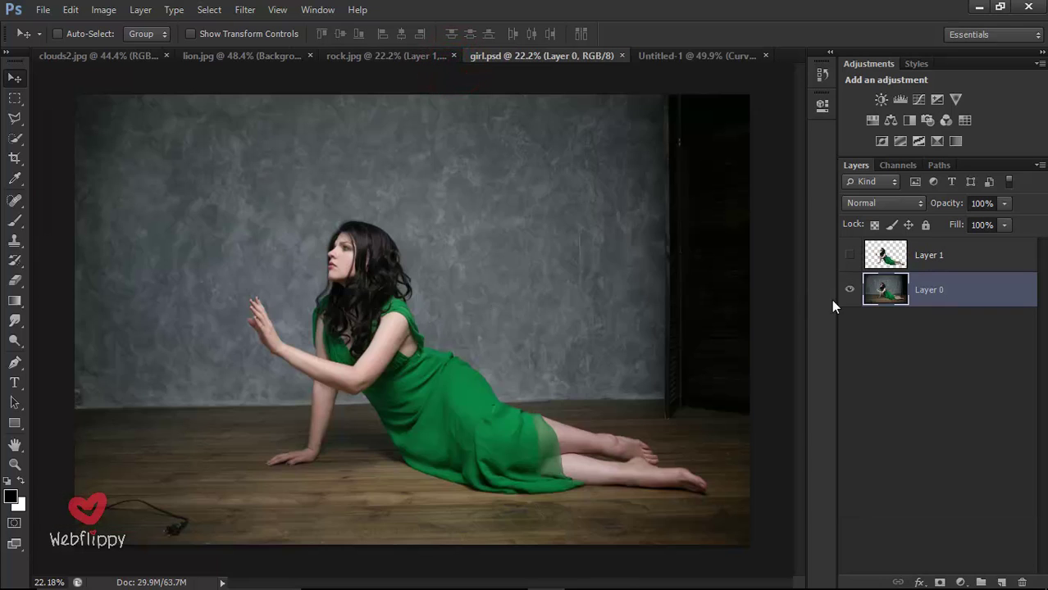
pyautogui.click(850, 292)
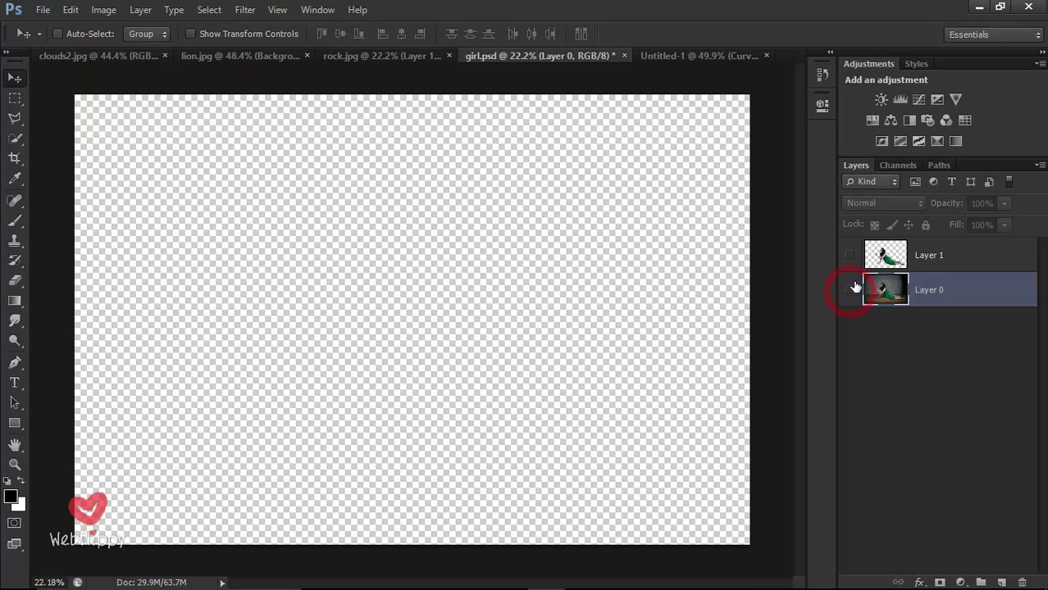
pyautogui.click(851, 255)
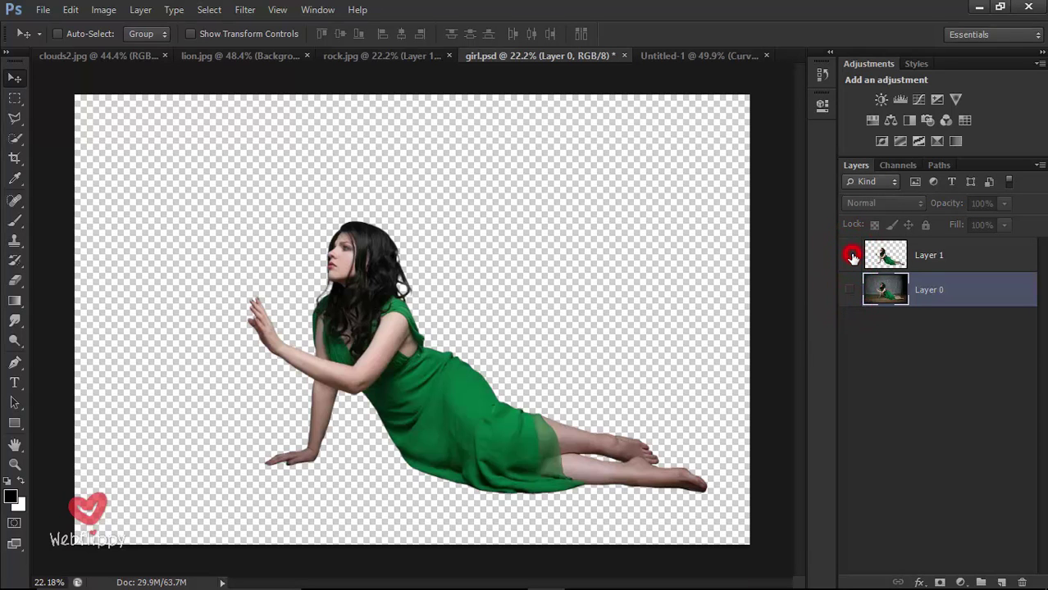
pyautogui.click(851, 255)
pyautogui.click(942, 257)
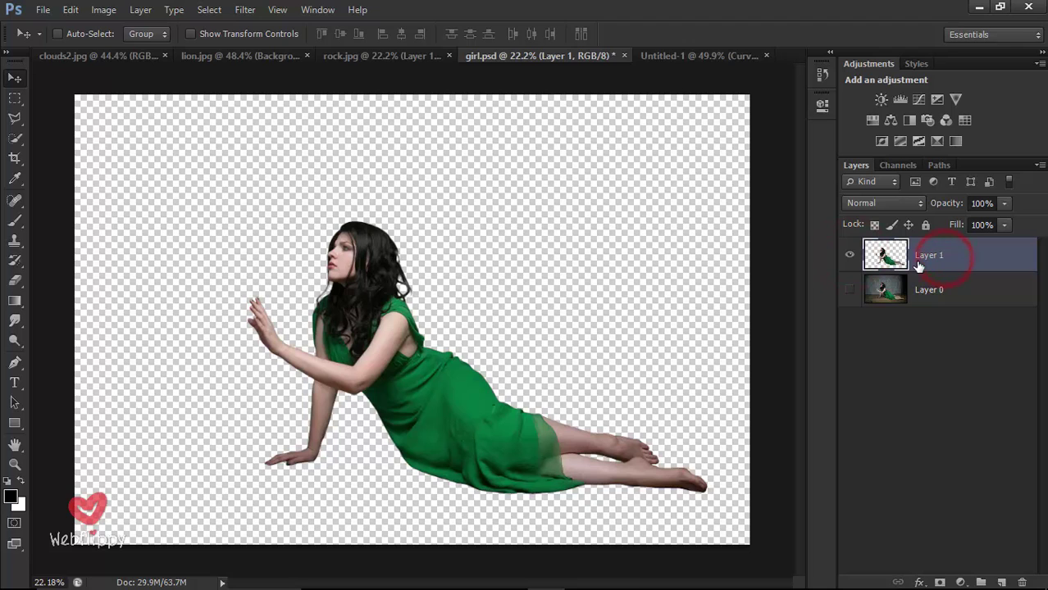
pyautogui.moveTo(399, 294); pyautogui.dragTo(511, 264)
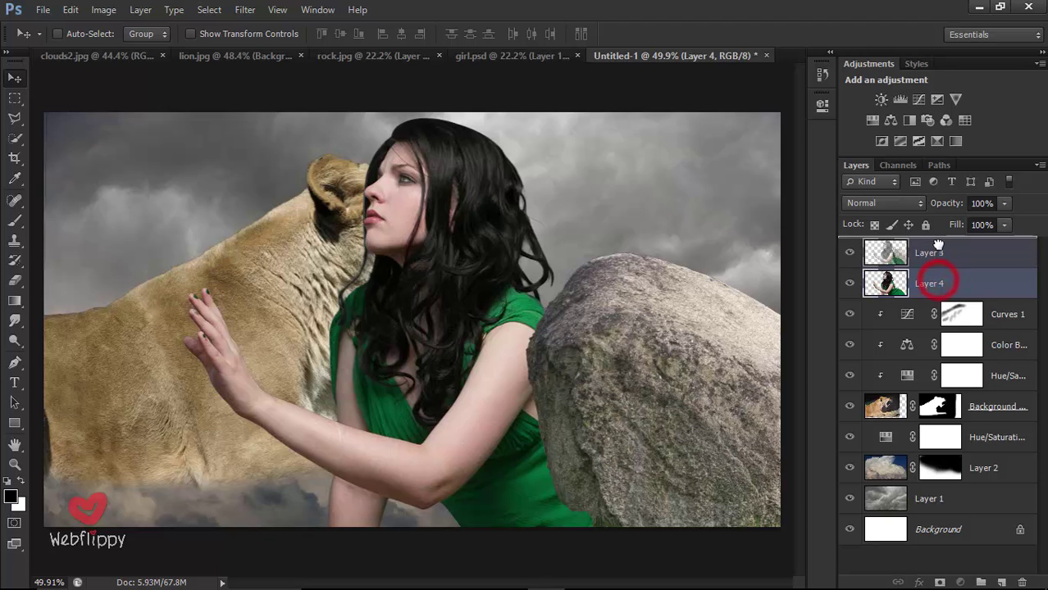
# Step: Move the woman's layer to the top of the stack and scale her down
pyautogui.moveTo(939, 283); pyautogui.dragTo(936, 251)
pyautogui.moveTo(504, 309); pyautogui.dragTo(495, 288)
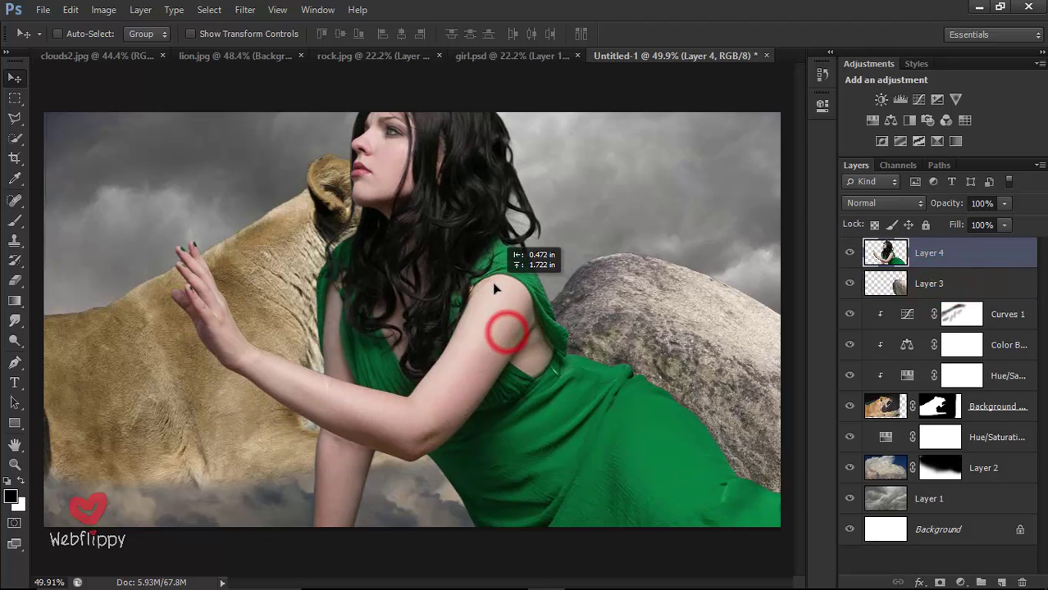
pyautogui.hotkey('ctrl', 't')
pyautogui.moveTo(432, 274); pyautogui.dragTo(433, 296)
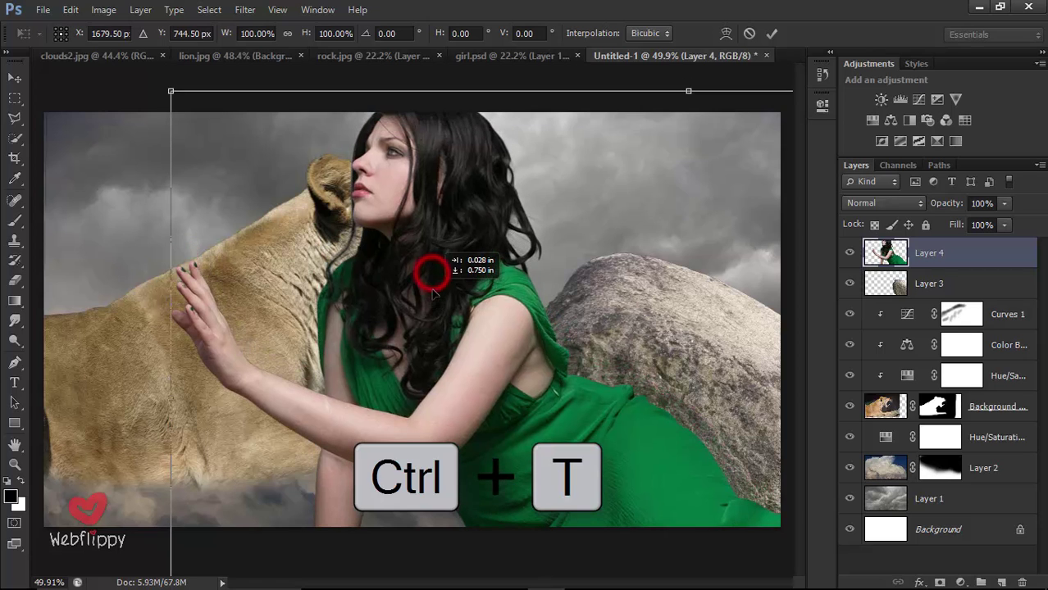
pyautogui.moveTo(171, 90)
pyautogui.mouseDown()
pyautogui.moveTo(378, 207)
pyautogui.moveTo(393, 234)
pyautogui.moveTo(459, 246)
pyautogui.moveTo(582, 328)
pyautogui.moveTo(580, 361)
pyautogui.mouseUp()
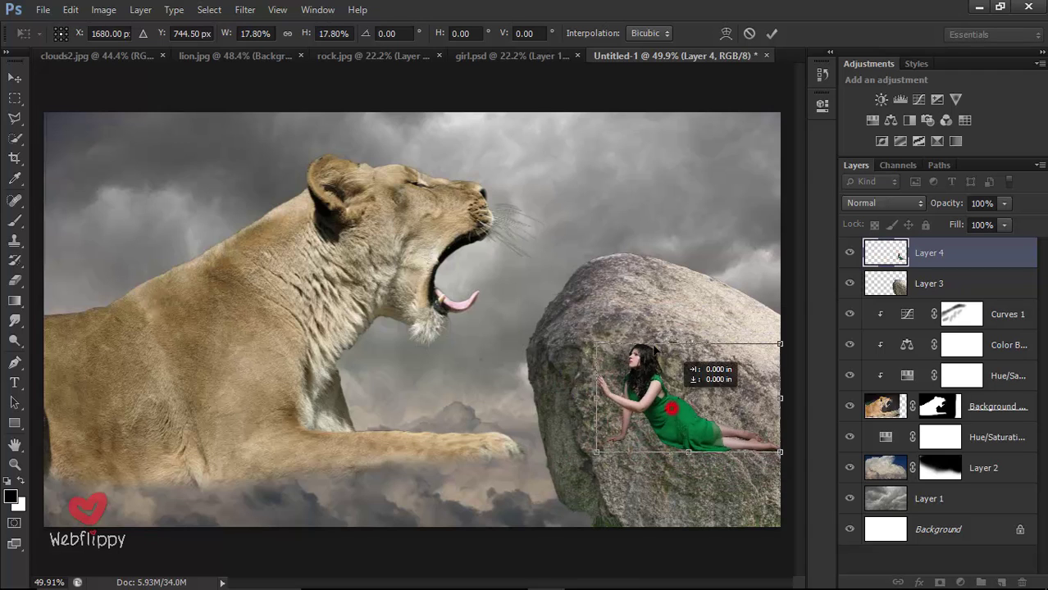
# Step: Settle the woman atop the boulder at about 13% scale, slightly right, and commit
pyautogui.moveTo(670, 417)
pyautogui.mouseDown()
pyautogui.moveTo(651, 263)
pyautogui.moveTo(619, 268)
pyautogui.moveTo(623, 260)
pyautogui.mouseUp()
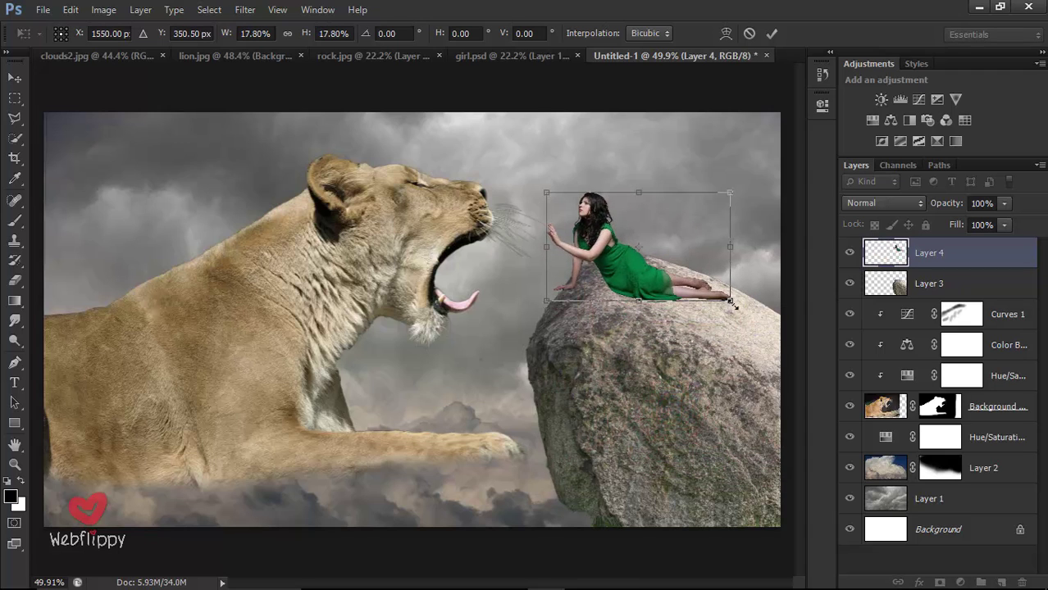
pyautogui.moveTo(729, 300)
pyautogui.mouseDown()
pyautogui.moveTo(696, 279)
pyautogui.moveTo(636, 272)
pyautogui.moveTo(699, 299)
pyautogui.mouseUp()
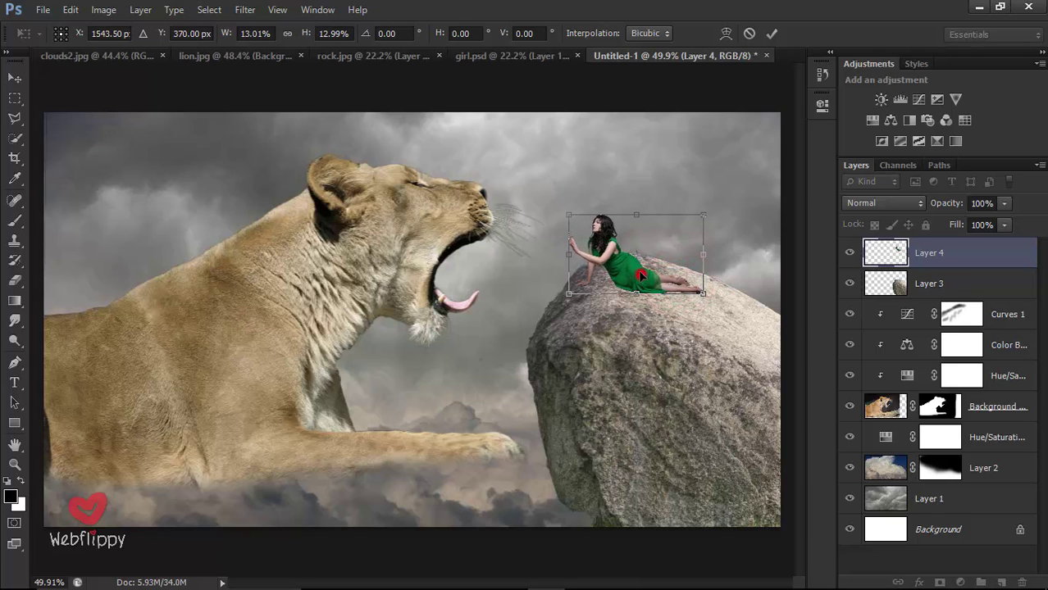
pyautogui.moveTo(642, 275); pyautogui.dragTo(643, 262)
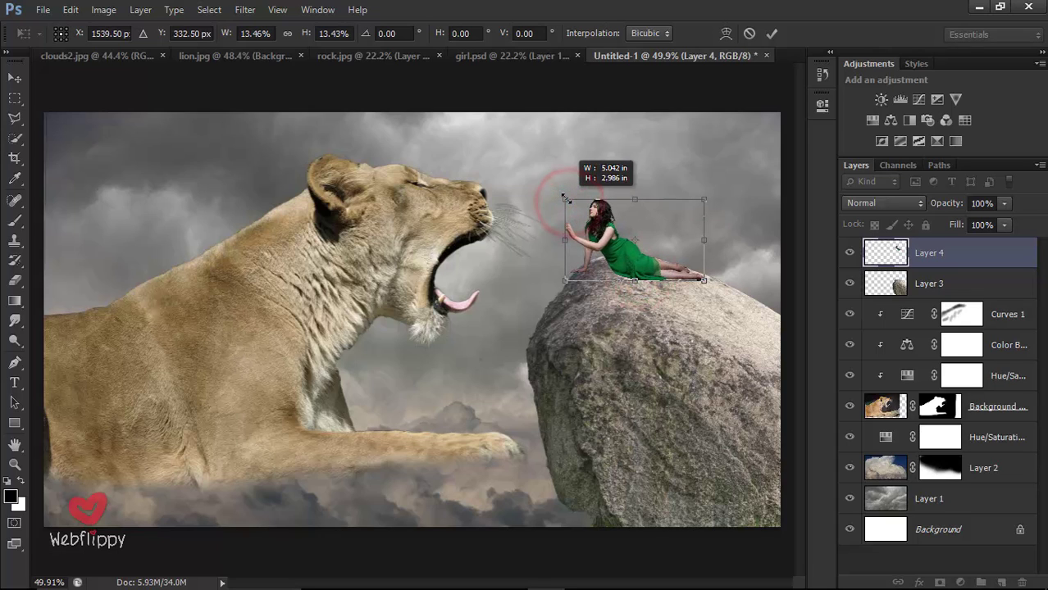
pyautogui.moveTo(569, 203); pyautogui.dragTo(567, 200)
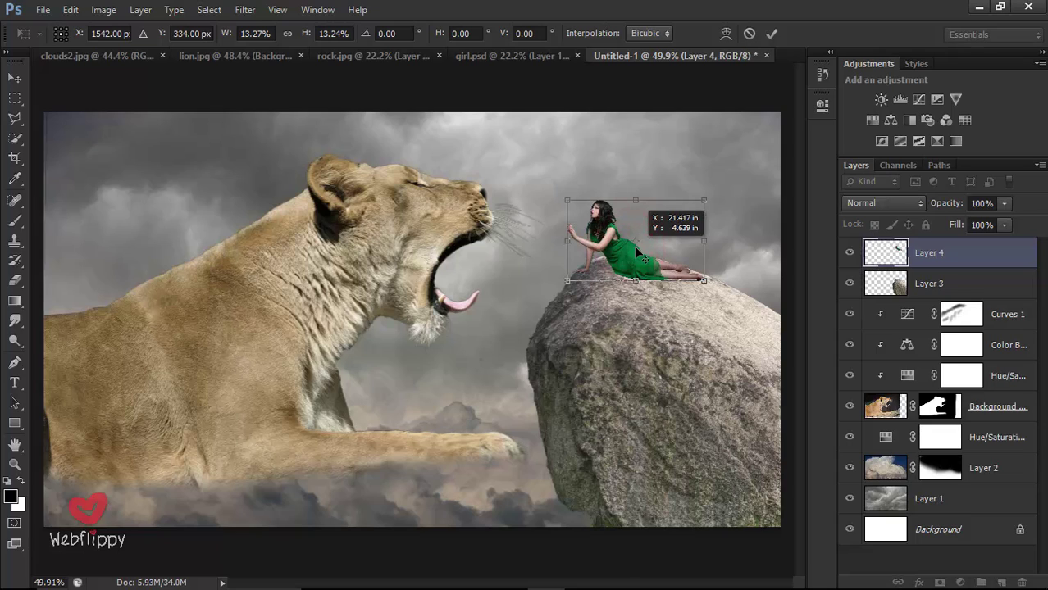
pyautogui.moveTo(634, 246); pyautogui.dragTo(640, 255)
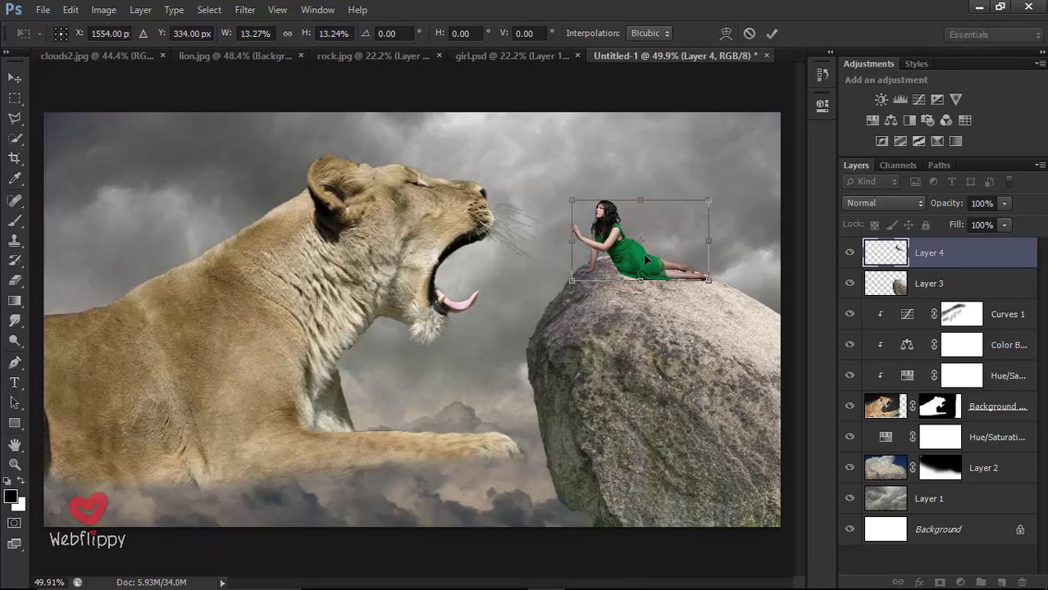
pyautogui.click(772, 33)
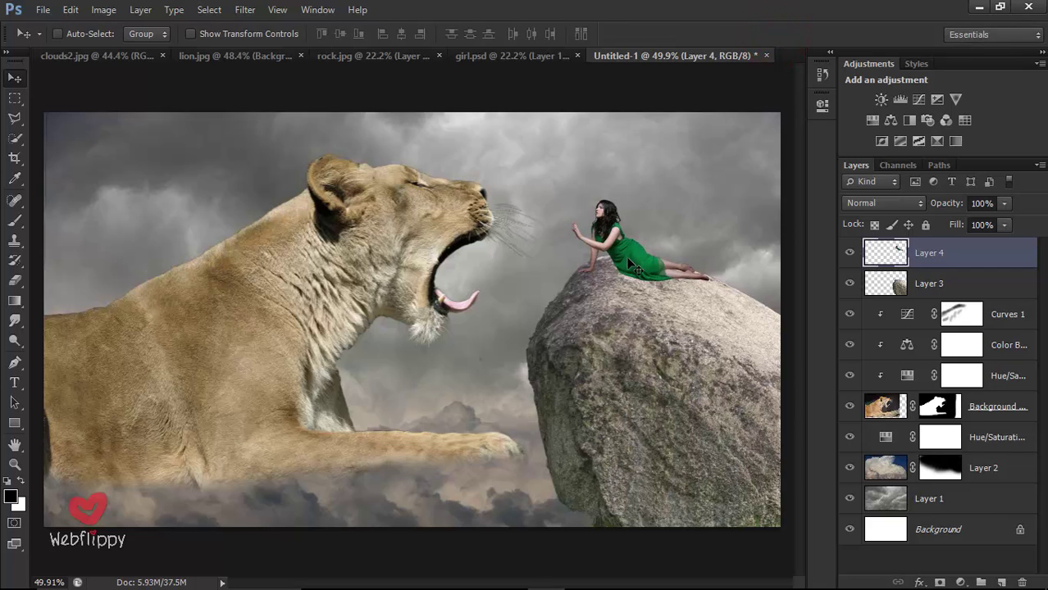
# Step: Zoom in on the woman and rock, then add empty Layer 5 above the rock's Layer 3
pyautogui.scroll(2, 663, 239)
pyautogui.scroll(2, 662, 240)
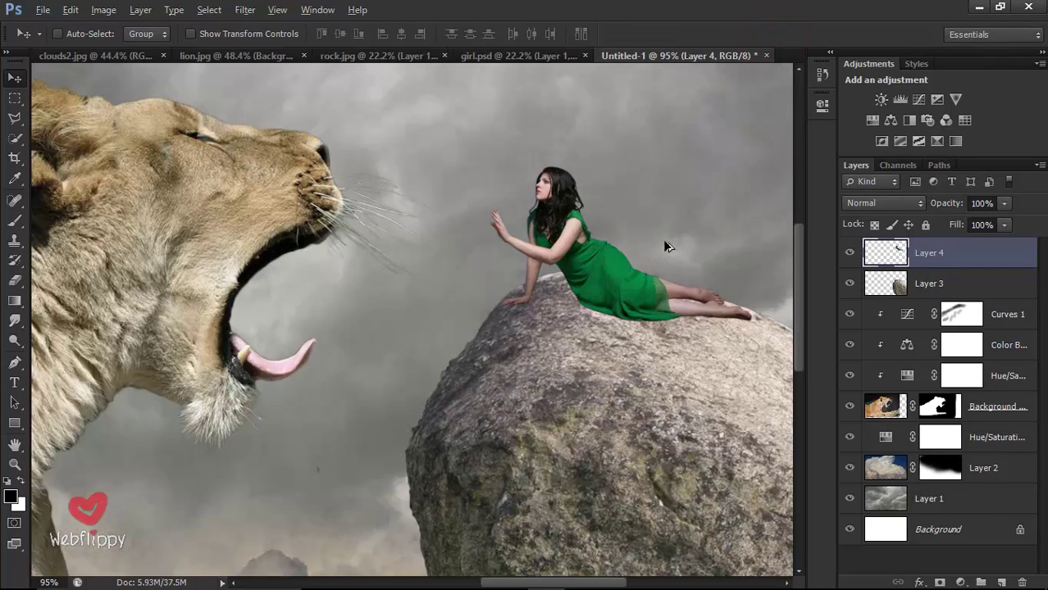
pyautogui.scroll(1, 662, 240)
pyautogui.moveTo(633, 296); pyautogui.dragTo(539, 308)
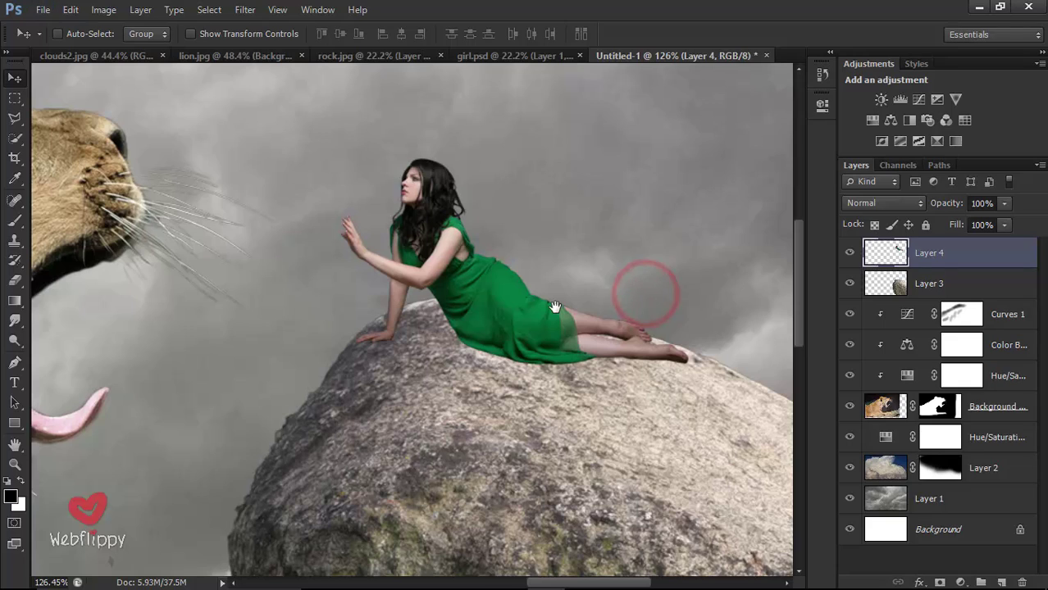
pyautogui.click(930, 280)
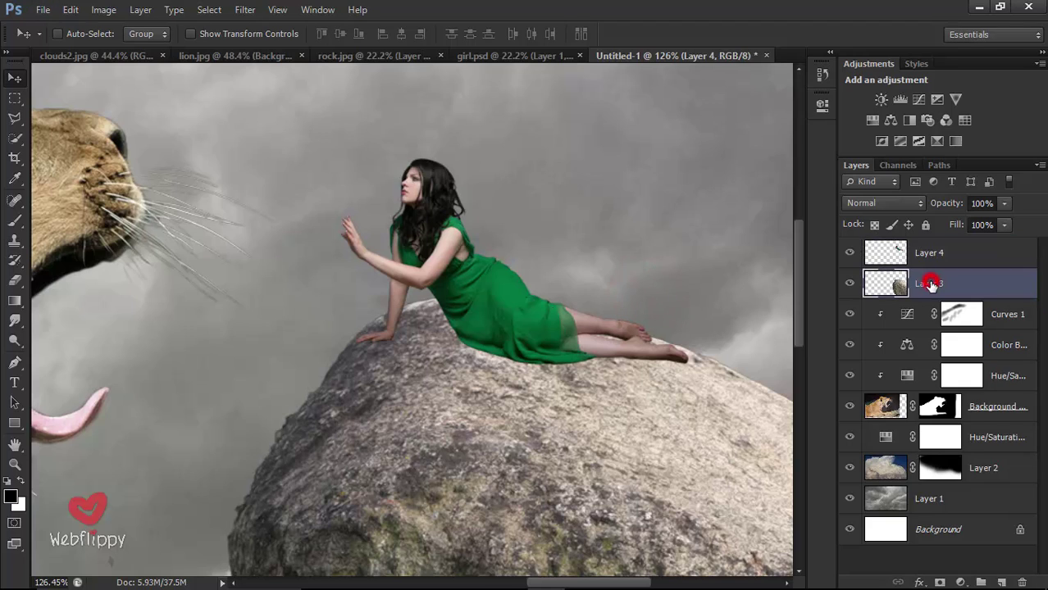
pyautogui.click(1000, 580)
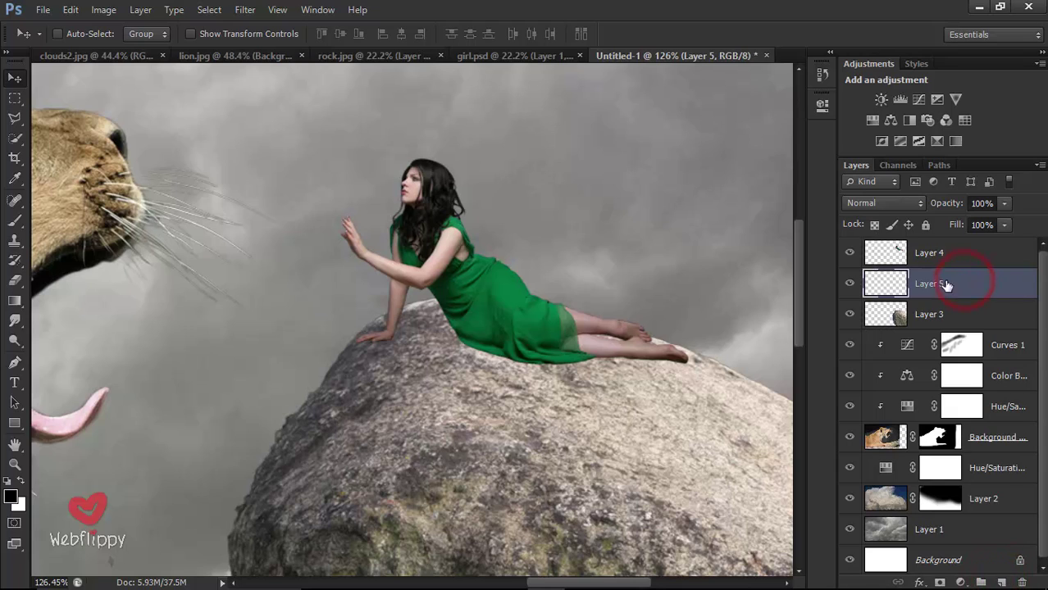
pyautogui.click(25, 226)
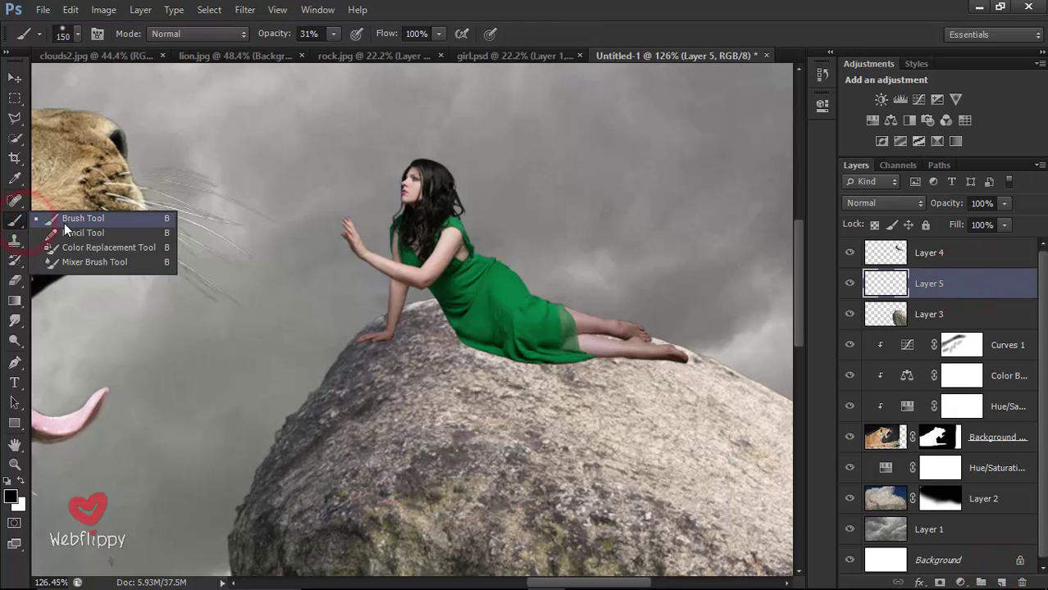
# Step: Set the brush to 24% opacity and shrink it for fine shadow work
pyautogui.click(65, 222)
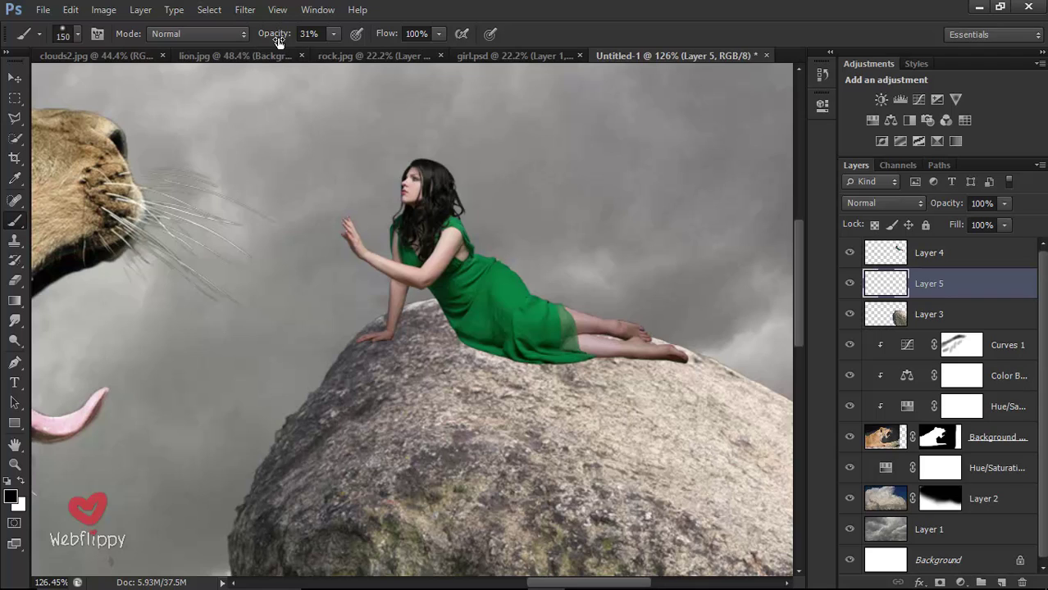
pyautogui.moveTo(278, 39); pyautogui.dragTo(266, 39)
pyautogui.write('24')
pyautogui.press('Return')
pyautogui.press('[')
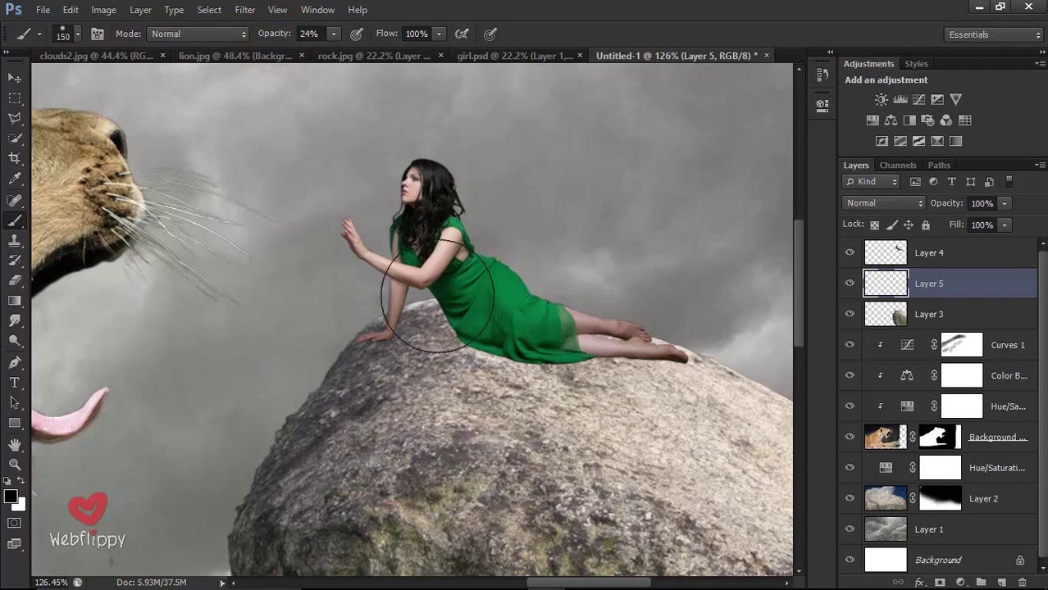
pyautogui.press('[')
pyautogui.press('[')
pyautogui.press('[')
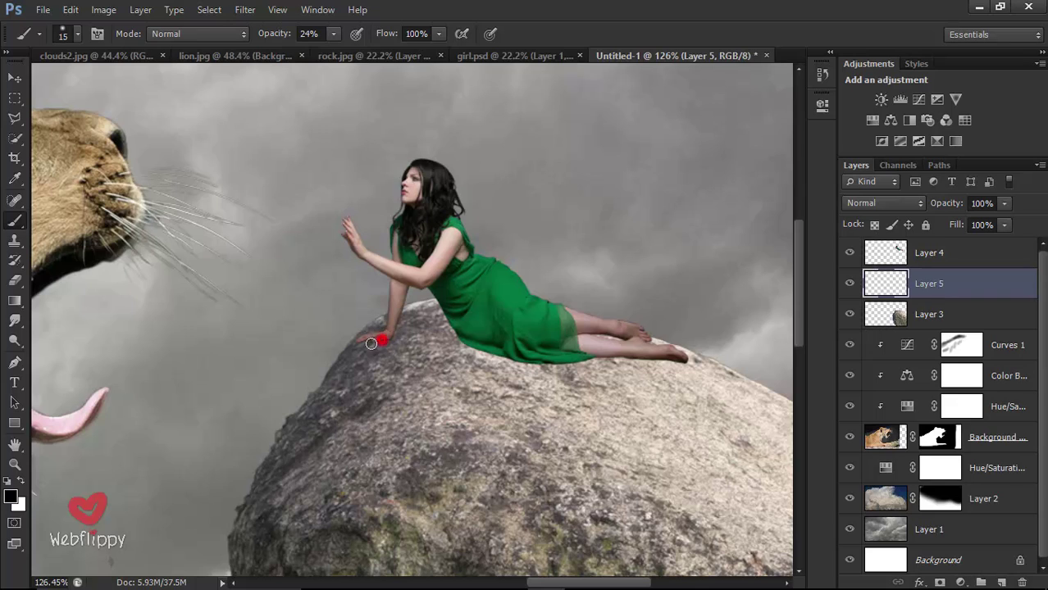
# Step: Paint dark contact shadows on Layer 5 under the woman's hand and along her dress hem
pyautogui.moveTo(372, 342); pyautogui.dragTo(387, 341)
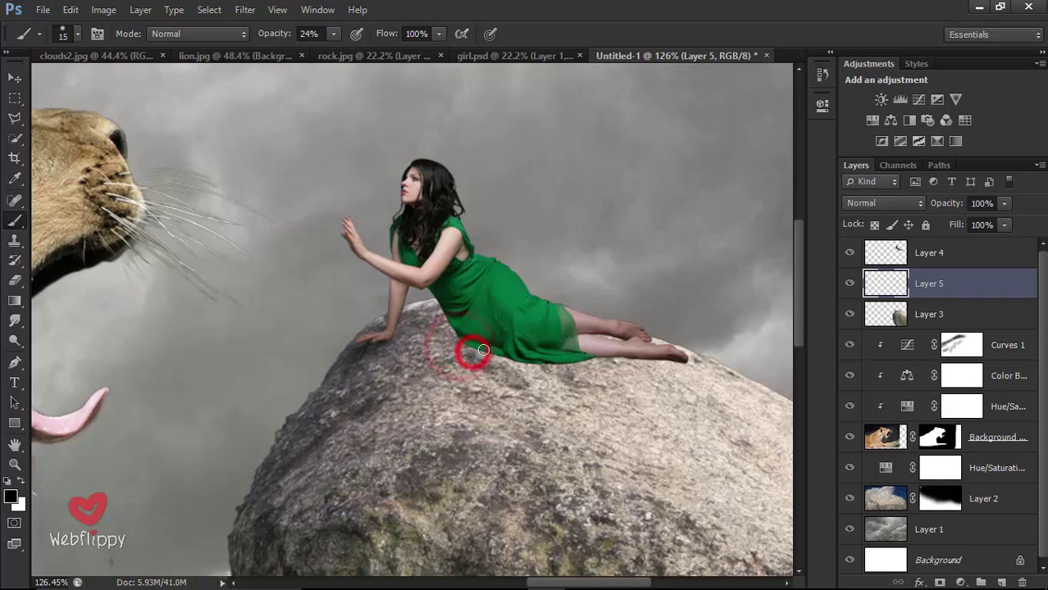
pyautogui.moveTo(460, 346); pyautogui.dragTo(498, 355)
pyautogui.click(378, 347)
pyautogui.moveTo(374, 361); pyautogui.dragTo(362, 350)
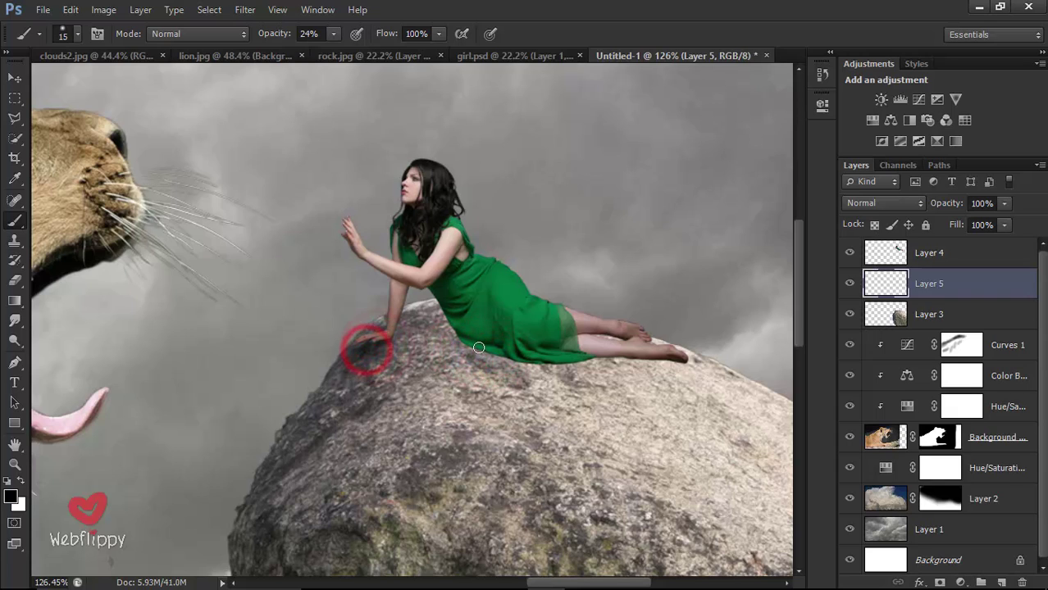
pyautogui.click(479, 354)
pyautogui.moveTo(479, 354)
pyautogui.mouseDown()
pyautogui.moveTo(682, 368)
pyautogui.moveTo(697, 358)
pyautogui.mouseUp()
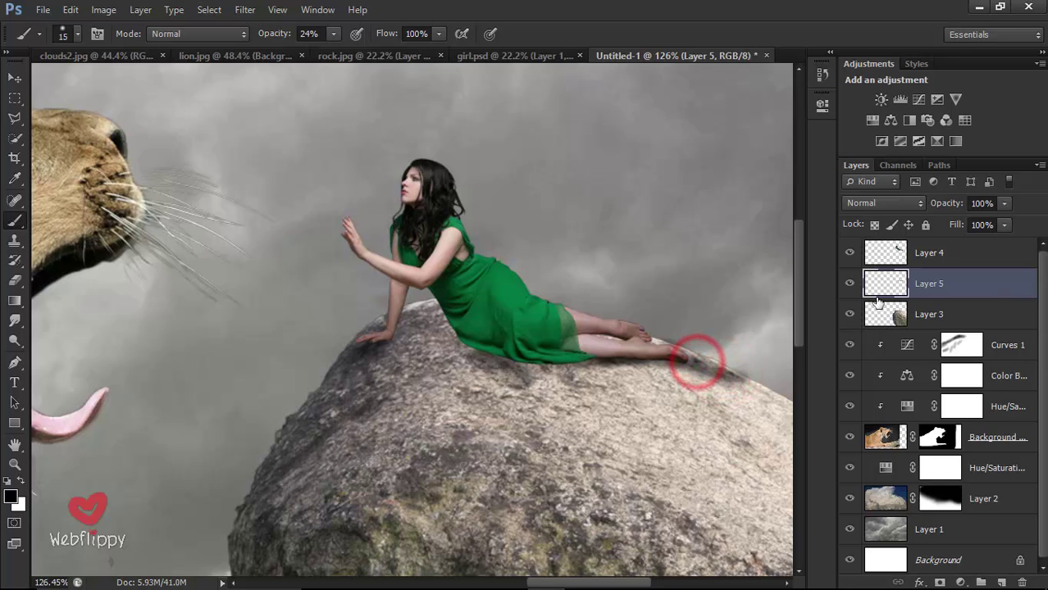
# Step: Clip the shadow Layer 5 to the rock layer and compare the result
pyautogui.rightClick(951, 294)
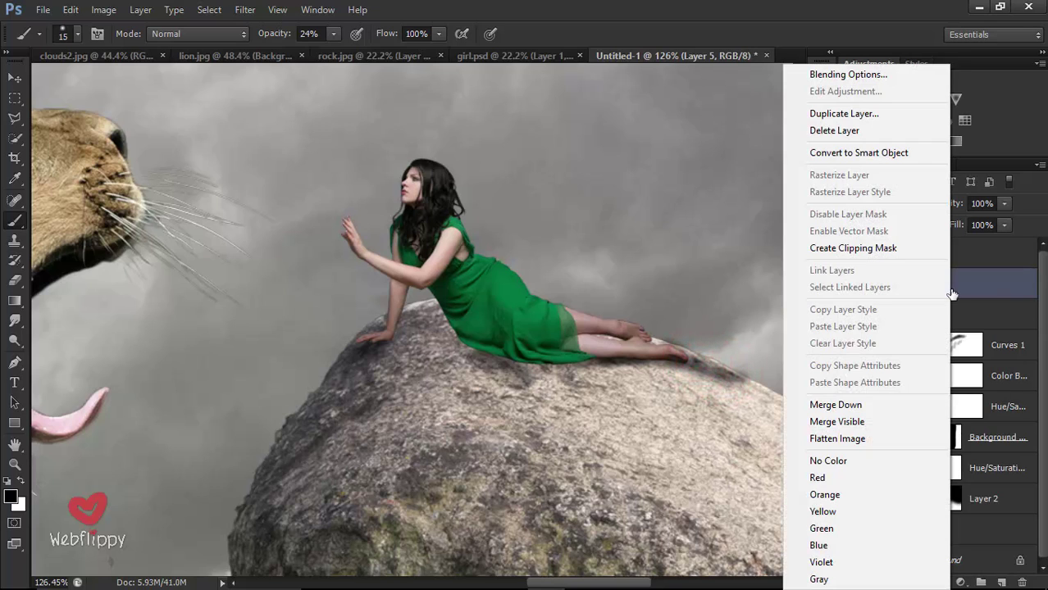
pyautogui.click(896, 248)
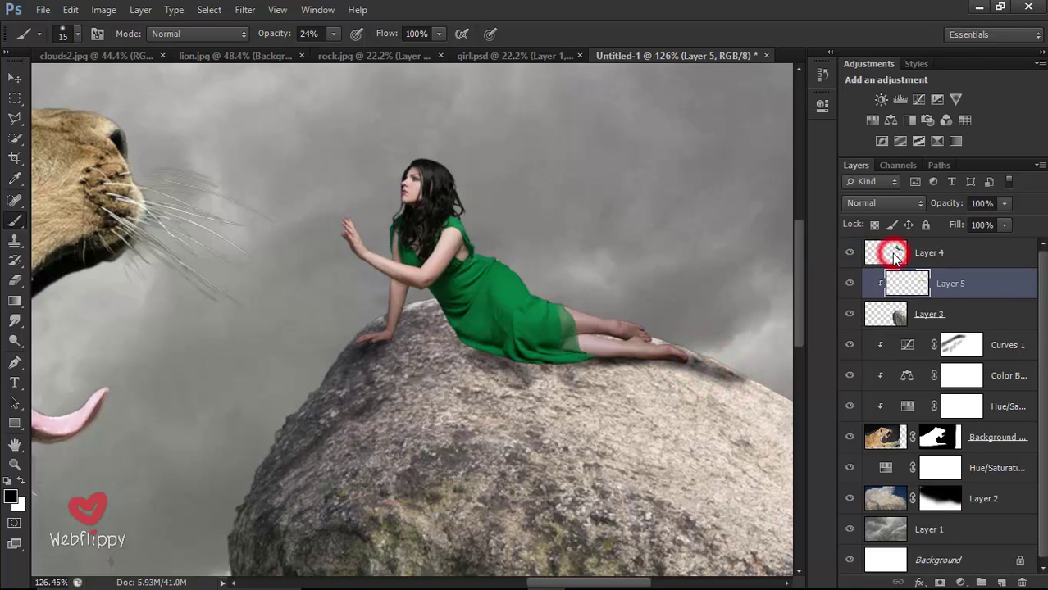
pyautogui.click(850, 284)
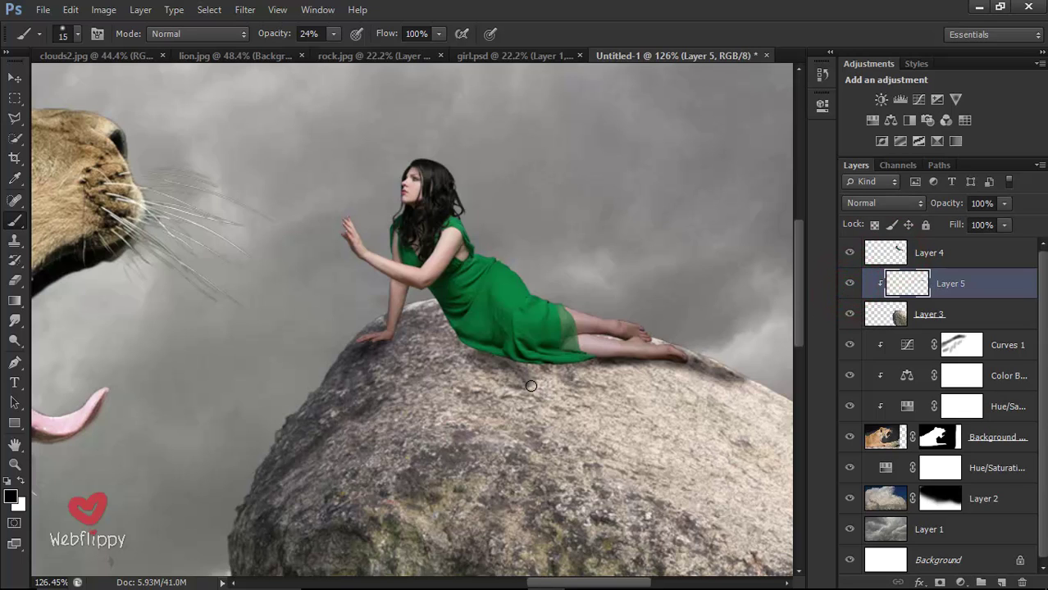
# Step: Paint additional shadow on the rock around and under the woman's feet
pyautogui.moveTo(517, 390); pyautogui.dragTo(652, 388)
pyautogui.press('[')
pyautogui.press('[')
pyautogui.press('[')
pyautogui.moveTo(716, 403); pyautogui.dragTo(774, 428)
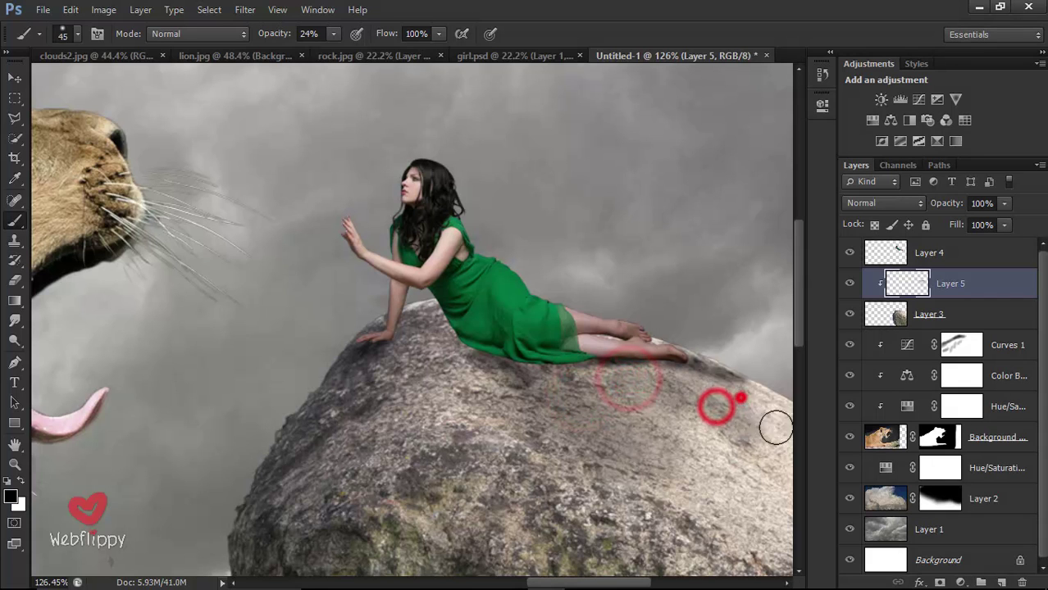
pyautogui.moveTo(402, 372); pyautogui.dragTo(465, 432)
pyautogui.scroll(-5, 465, 432)
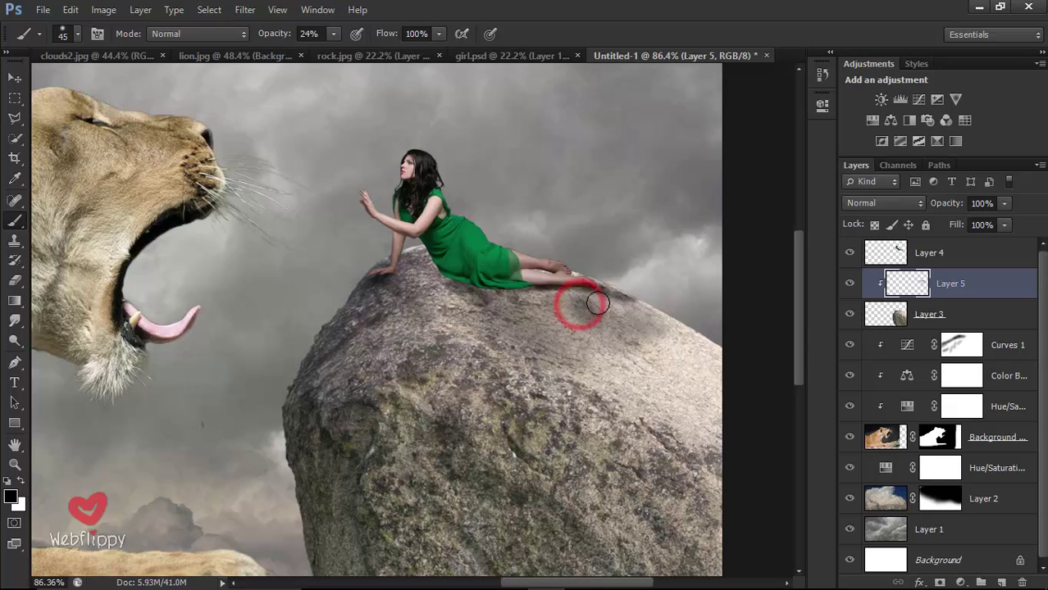
pyautogui.moveTo(593, 336); pyautogui.dragTo(692, 307)
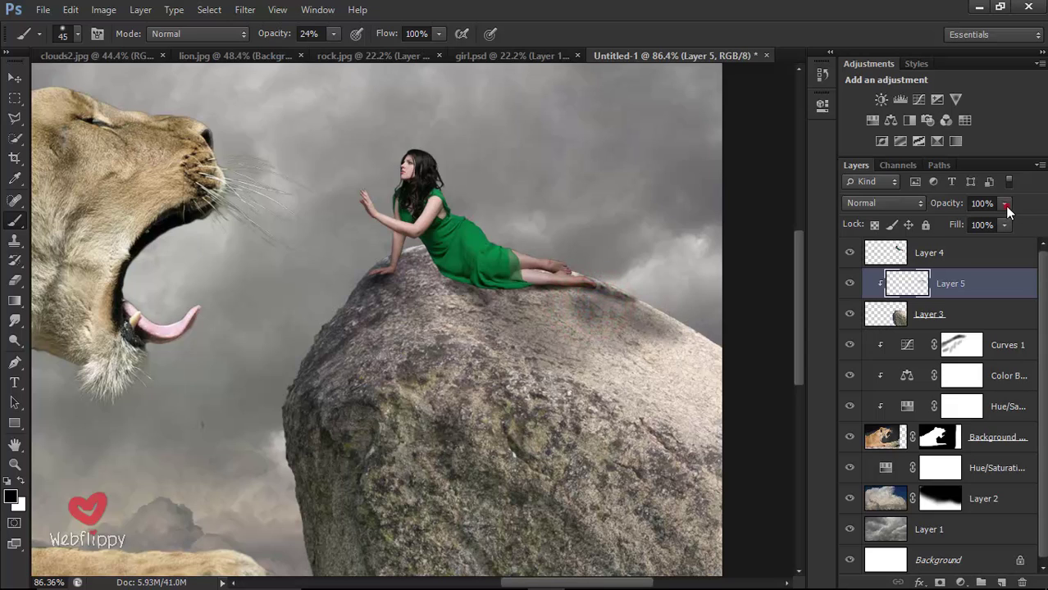
# Step: Fade the shadow layer to 55% opacity and fit the whole image on screen
pyautogui.moveTo(996, 223)
pyautogui.mouseDown()
pyautogui.moveTo(930, 221)
pyautogui.moveTo(975, 224)
pyautogui.mouseUp()
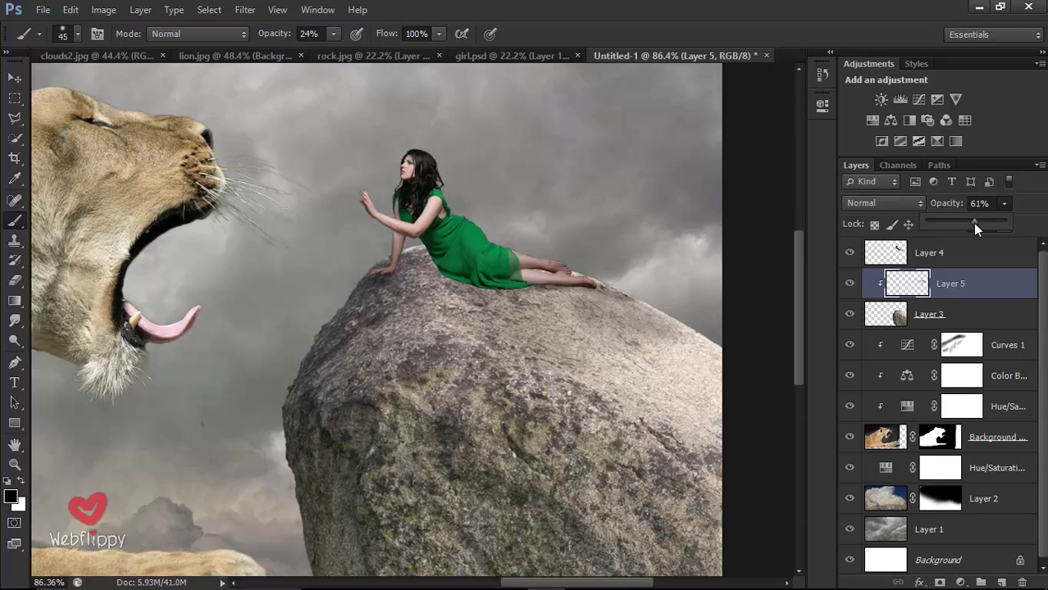
pyautogui.click(961, 287)
pyautogui.hotkey('ctrl', '0')
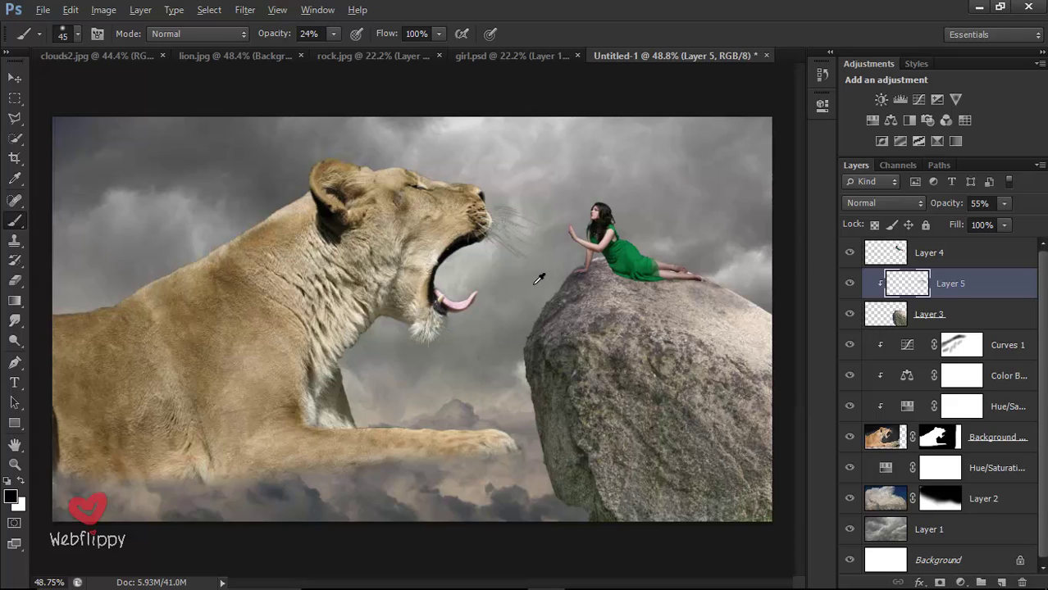
pyautogui.press('v')
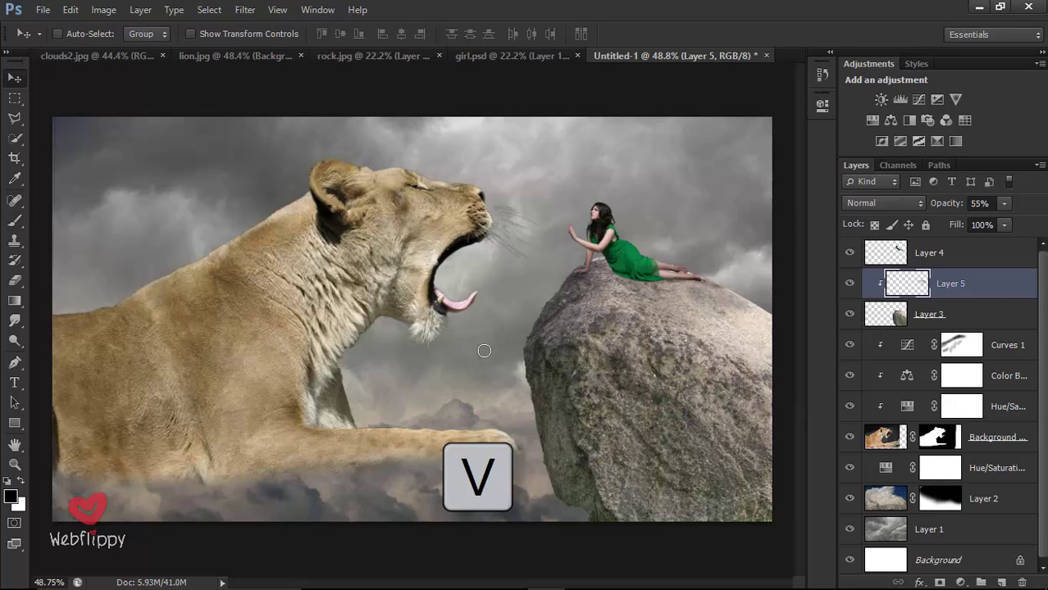
# Step: Add a Hue/Saturation layer clipped to the woman's Layer 4 with saturation -29
pyautogui.click(939, 263)
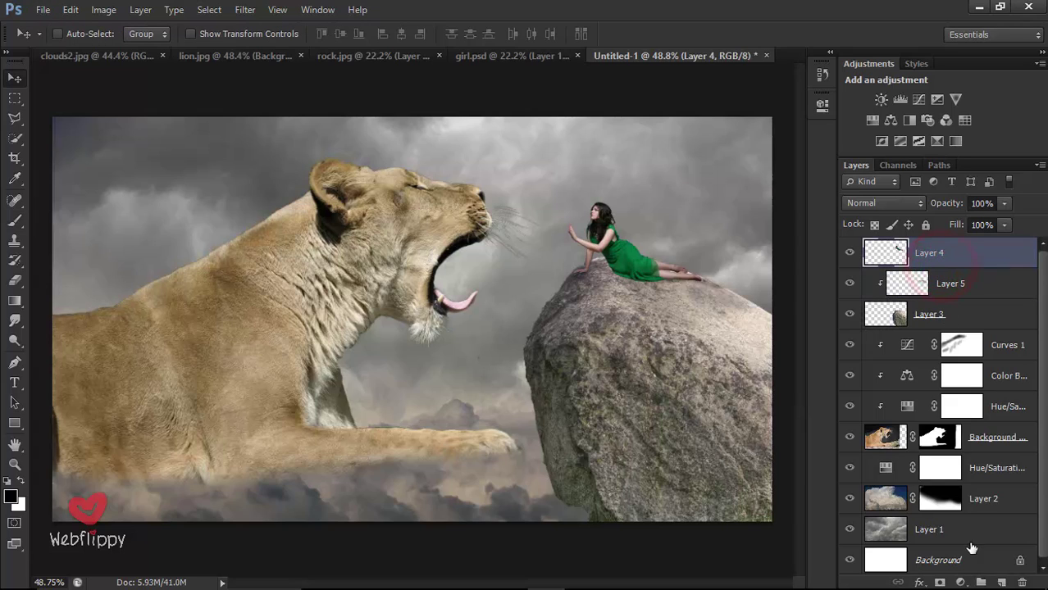
pyautogui.click(962, 582)
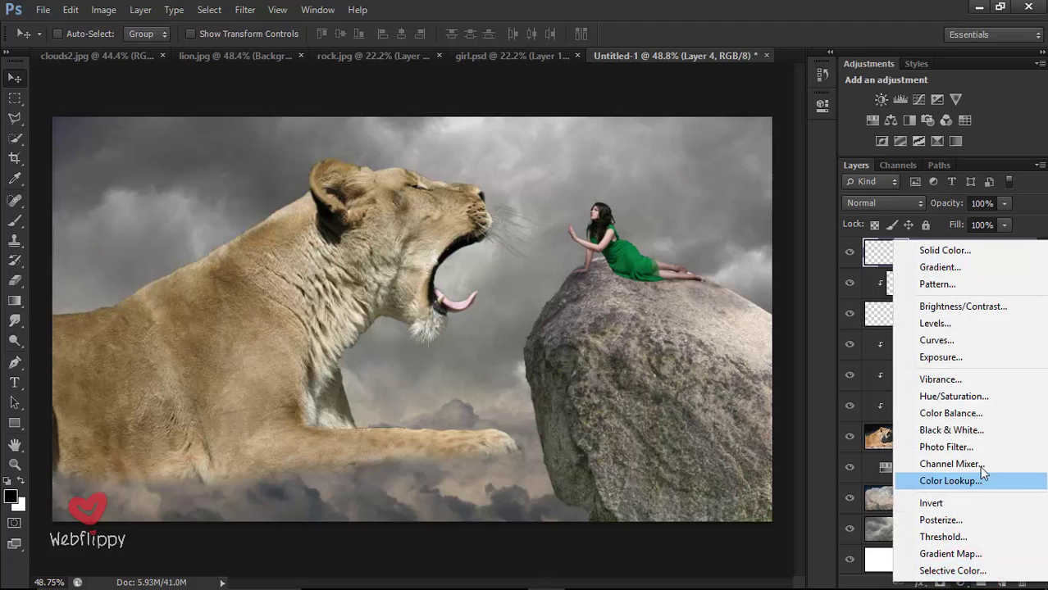
pyautogui.click(983, 398)
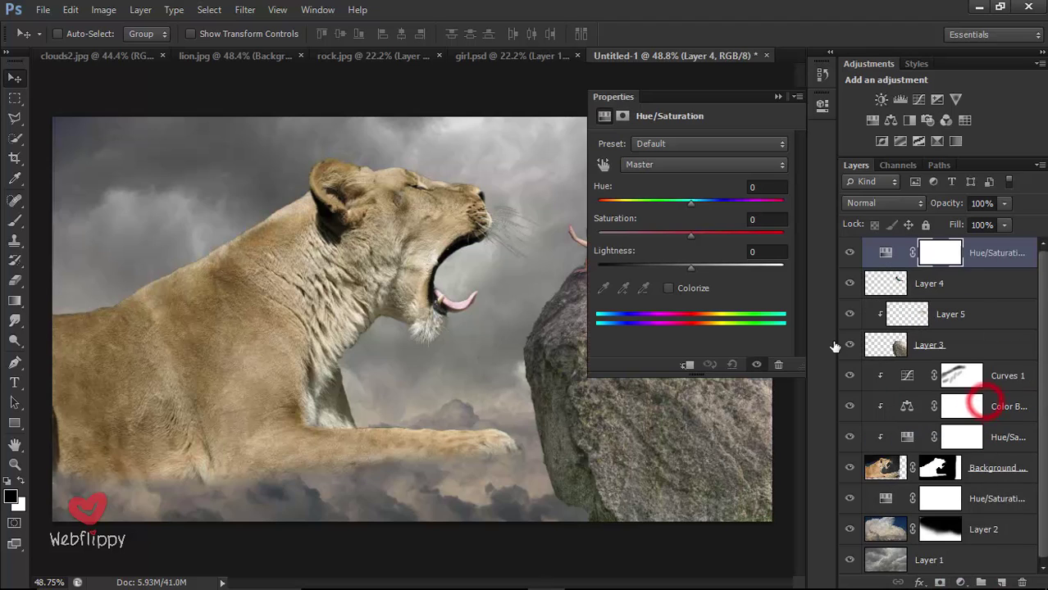
pyautogui.click(687, 365)
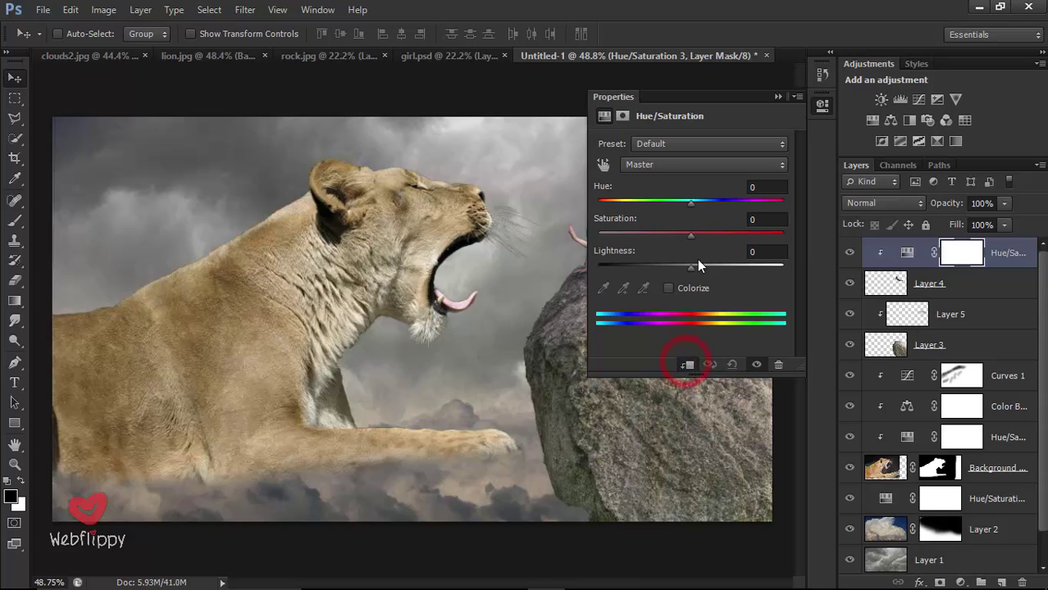
pyautogui.moveTo(689, 236); pyautogui.dragTo(664, 237)
pyautogui.click(775, 97)
pyautogui.click(852, 254)
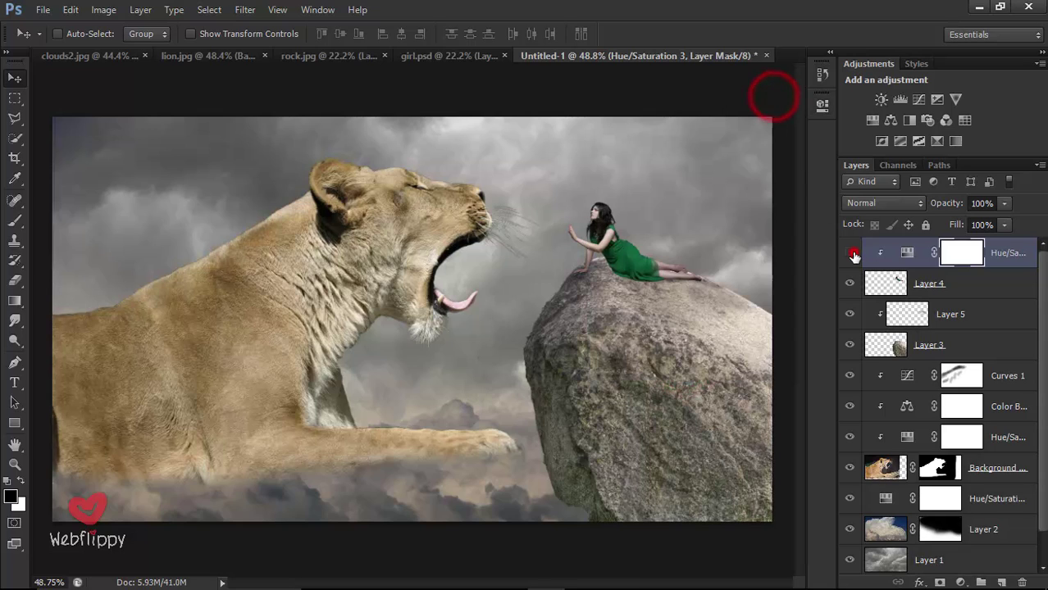
pyautogui.click(851, 254)
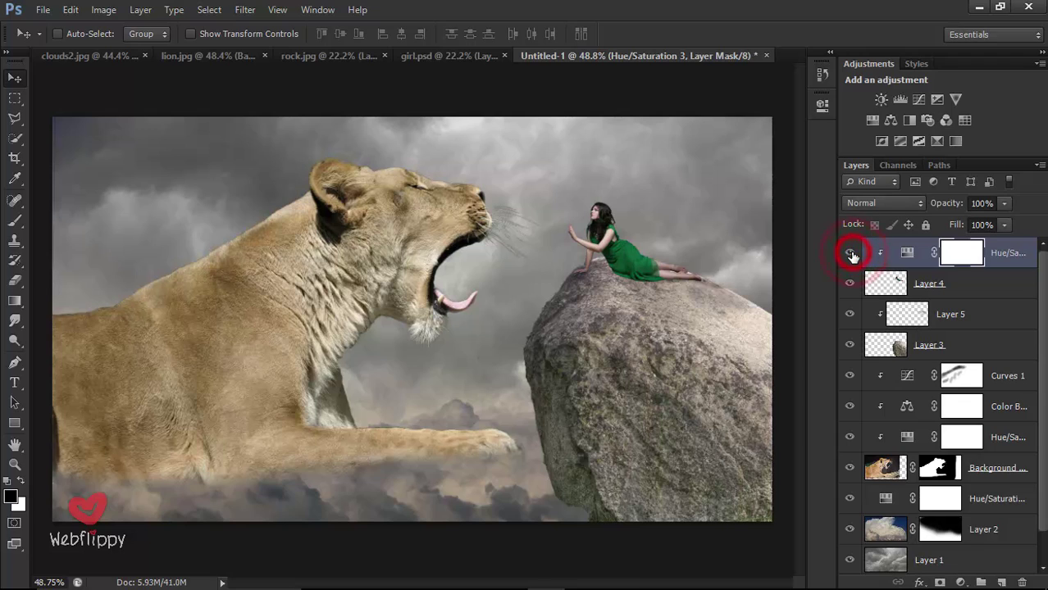
pyautogui.click(935, 346)
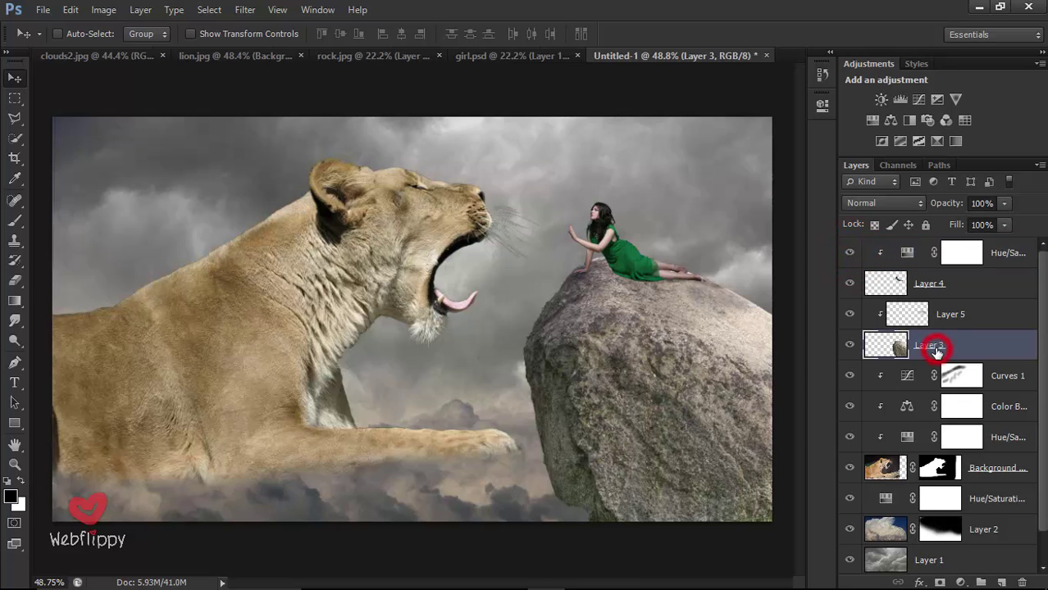
# Step: Add a new Layer 6 above the shadows and clip it to the rock, using a 175 brush
pyautogui.click(846, 347)
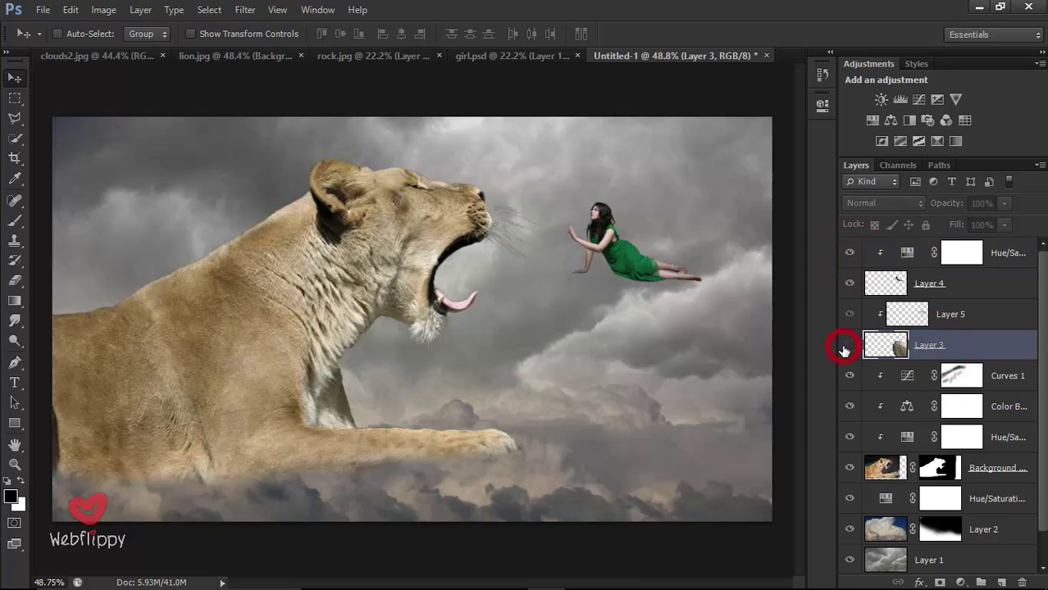
pyautogui.click(956, 318)
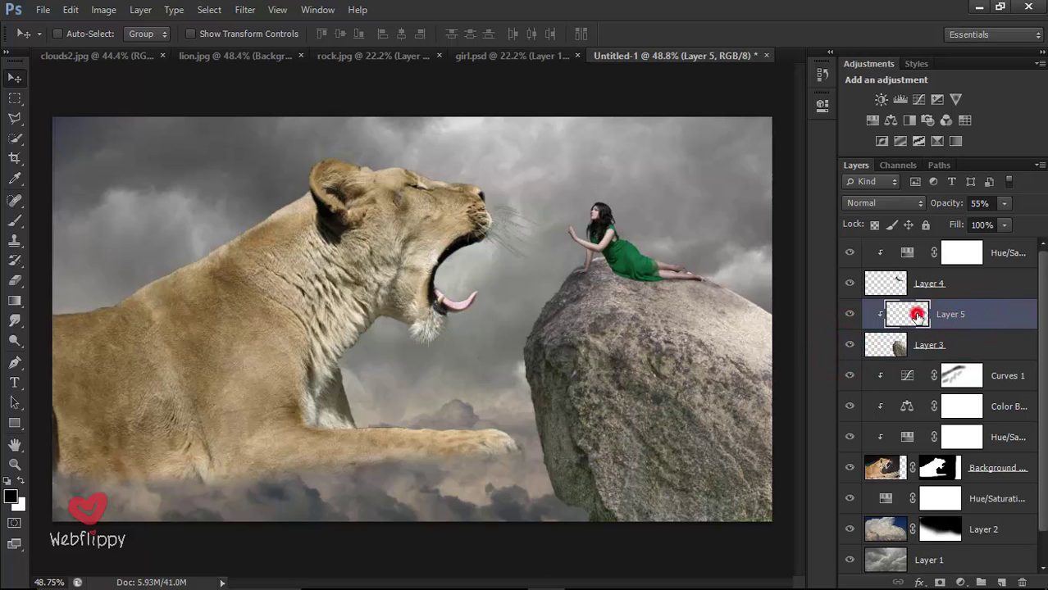
pyautogui.click(999, 581)
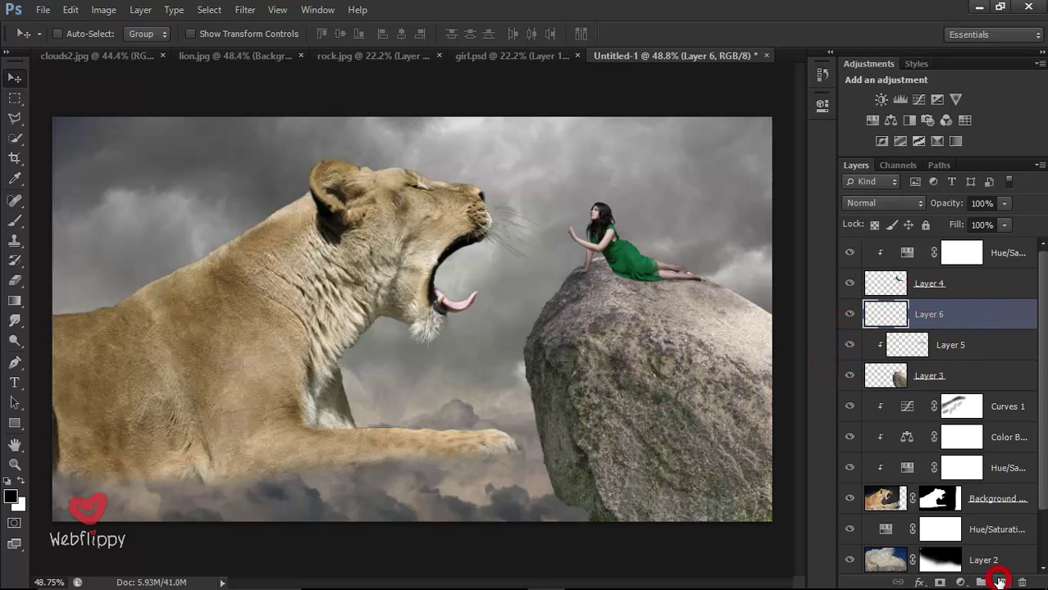
pyautogui.click(15, 220)
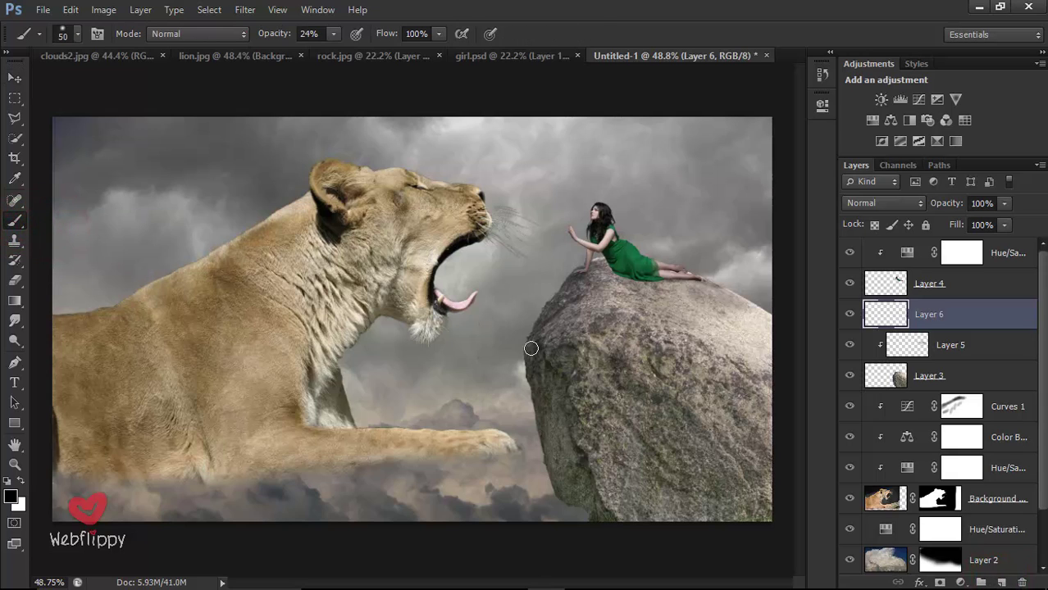
pyautogui.press(']')
pyautogui.press(']')
pyautogui.press(']')
pyautogui.rightClick(940, 317)
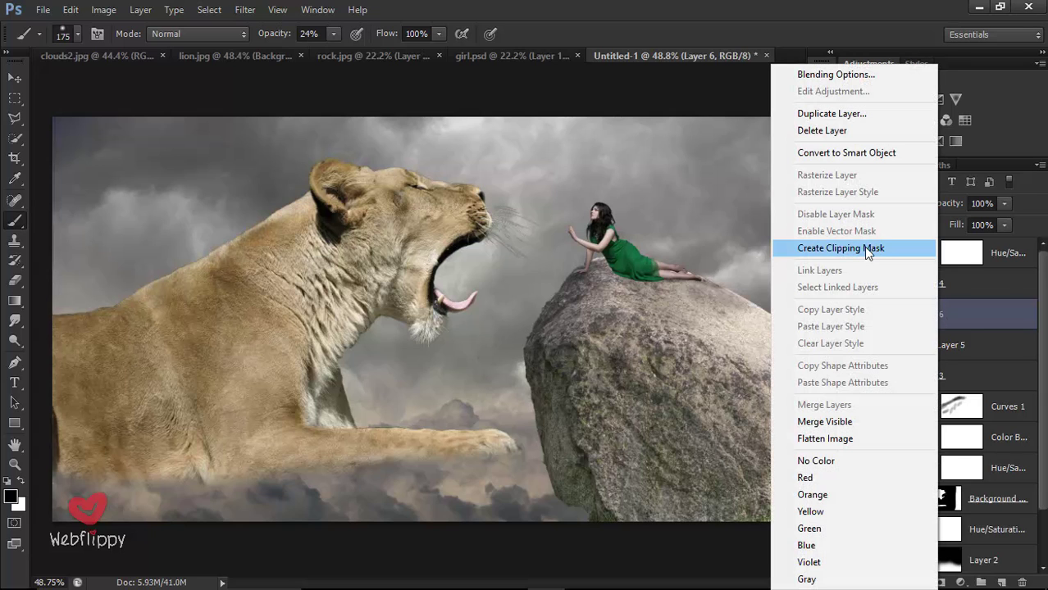
pyautogui.click(864, 247)
# Step: Darken the rock's left edge with brush strokes, then lower brush opacity to 12%
pyautogui.moveTo(529, 337); pyautogui.dragTo(571, 480)
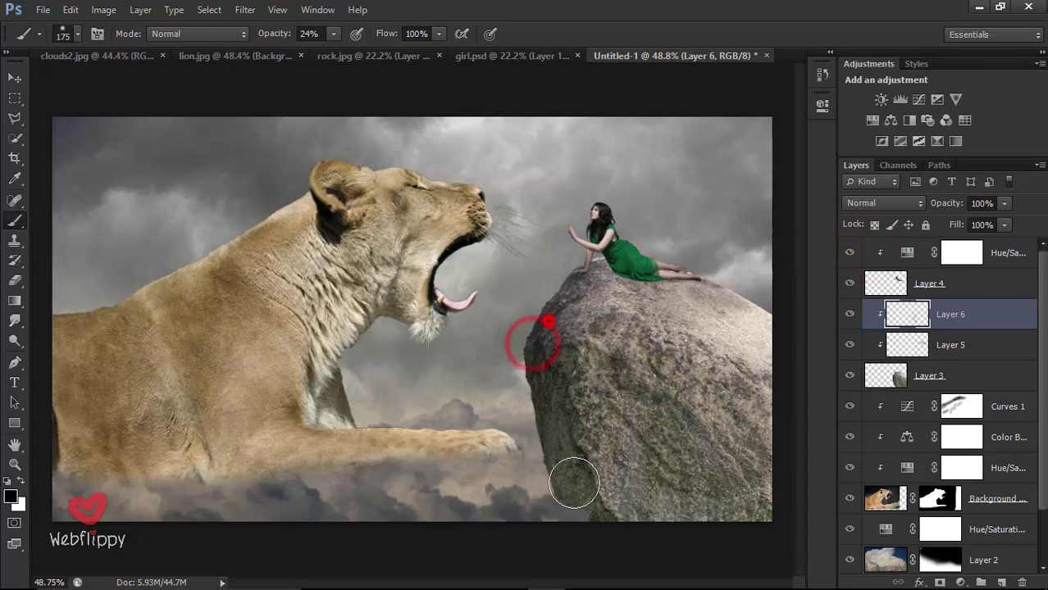
pyautogui.moveTo(550, 316)
pyautogui.mouseDown()
pyautogui.moveTo(576, 484)
pyautogui.moveTo(616, 498)
pyautogui.mouseUp()
pyautogui.press('[')
pyautogui.press('[')
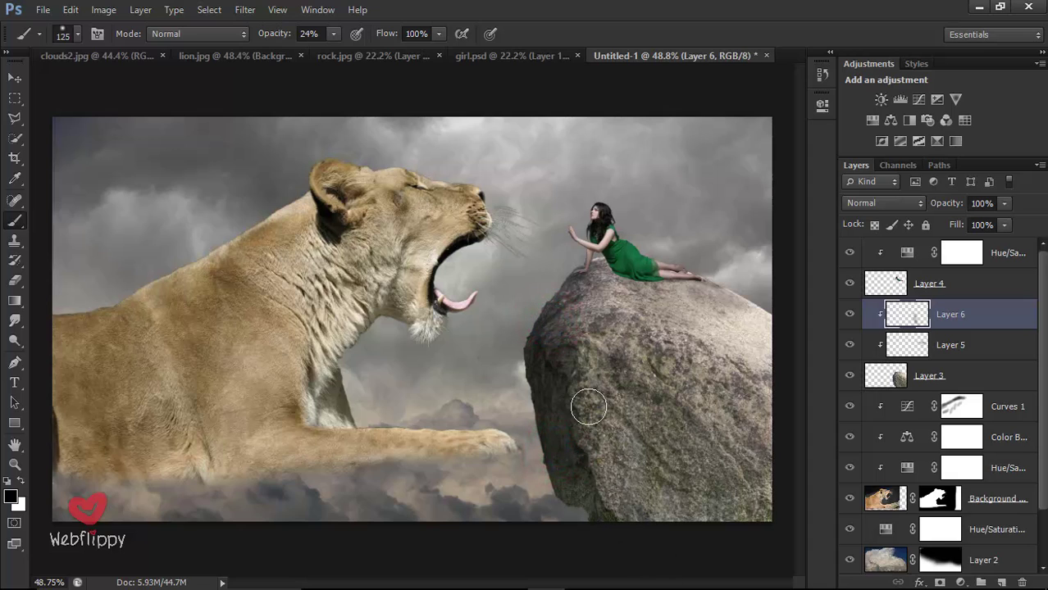
pyautogui.click(289, 39)
pyautogui.write('12')
pyautogui.press(']')
pyautogui.press(']')
pyautogui.click(568, 342)
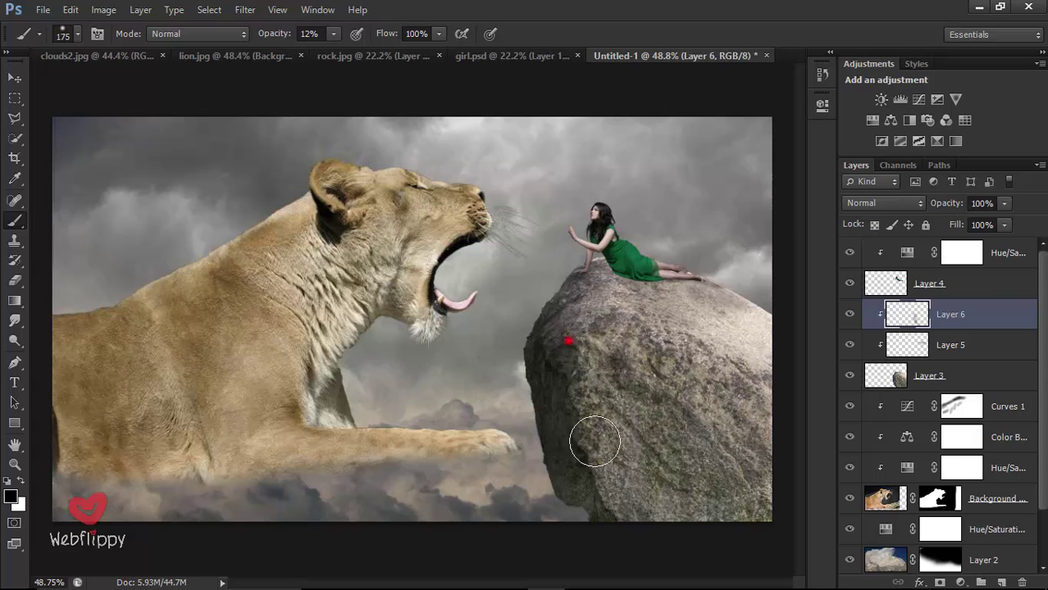
# Step: Dab soft 12% shading across the rock's left edge, middle, right side and below the woman
pyautogui.click(557, 323)
pyautogui.click(559, 403)
pyautogui.click(565, 465)
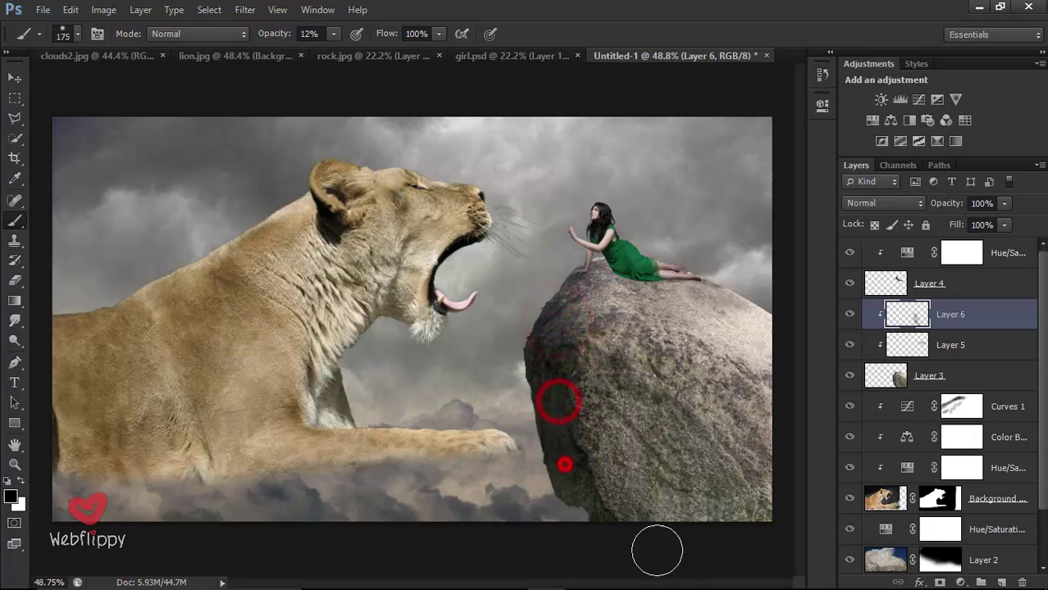
pyautogui.click(626, 336)
pyautogui.click(604, 376)
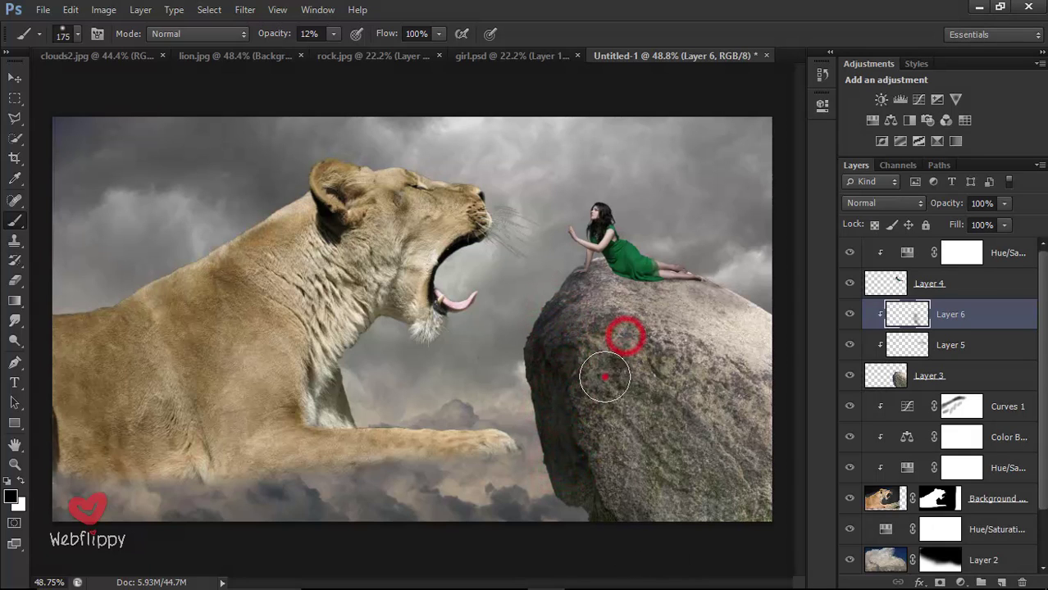
pyautogui.click(636, 456)
pyautogui.click(635, 298)
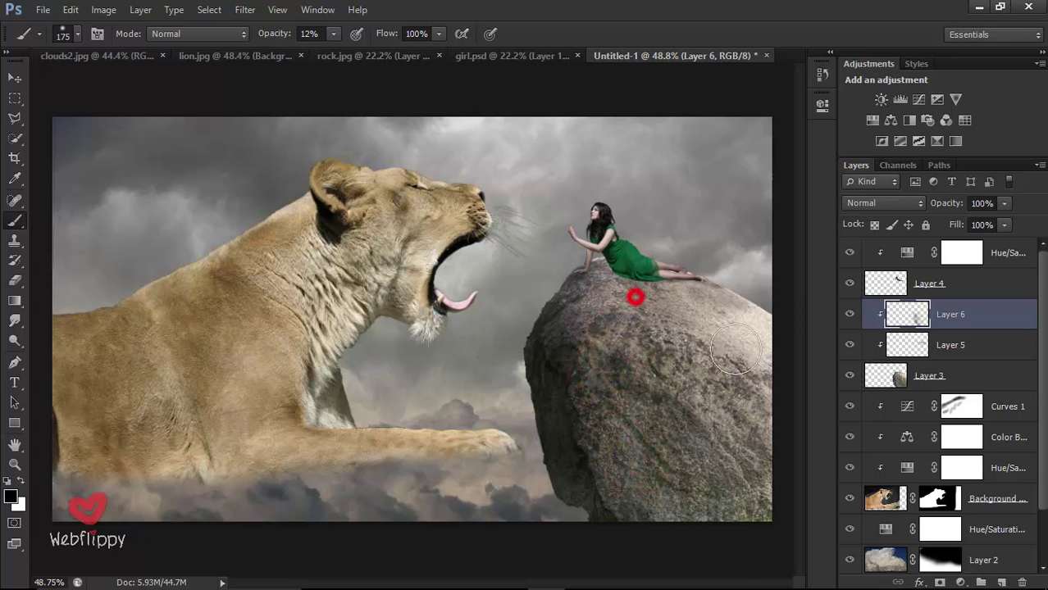
pyautogui.click(755, 356)
pyautogui.click(578, 390)
pyautogui.click(543, 444)
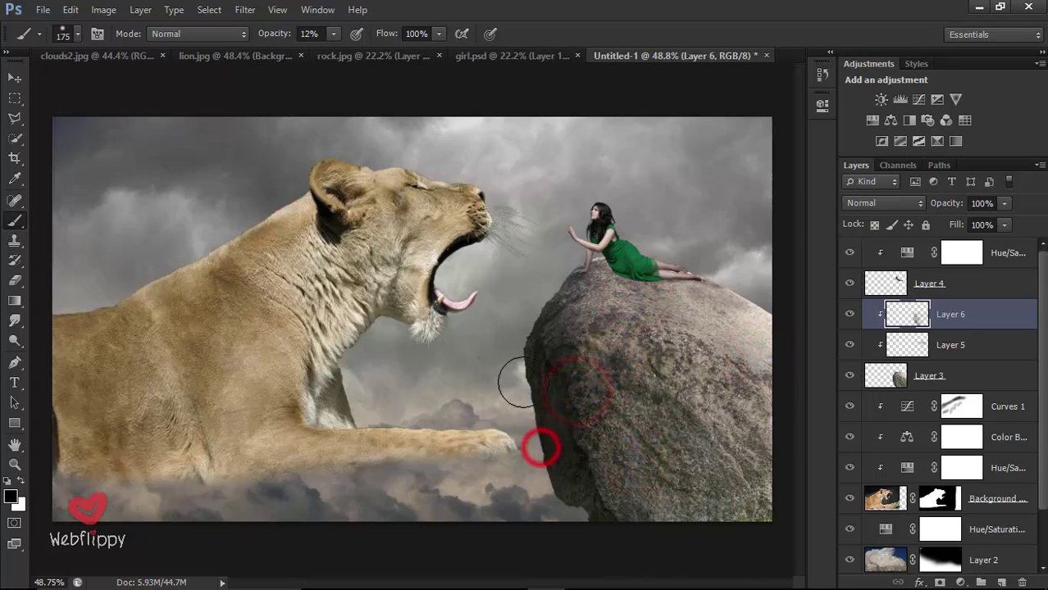
pyautogui.press('v')
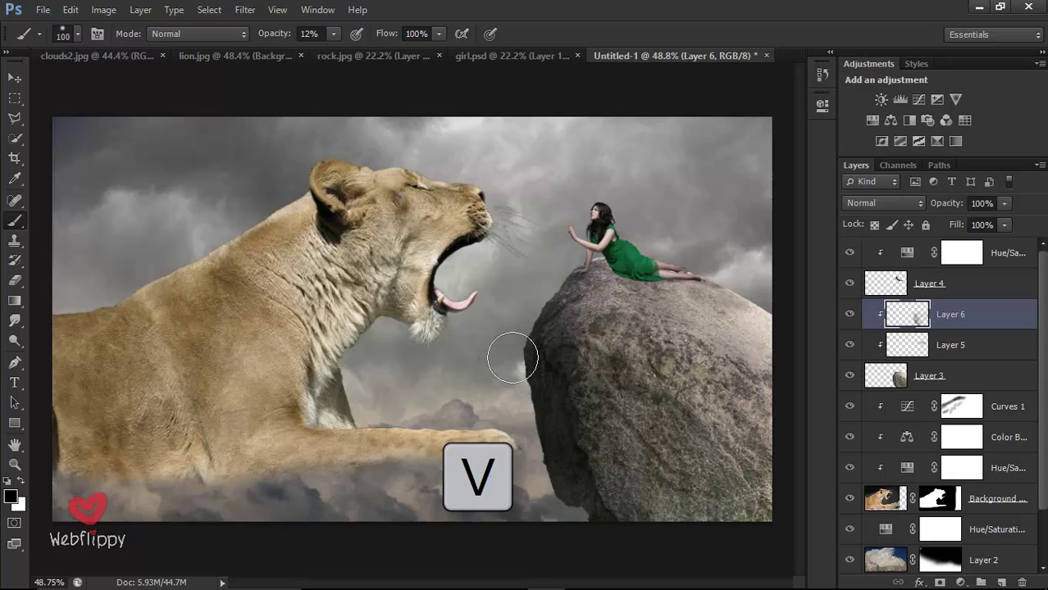
# Step: Enlarge the lioness Background copy layer to about 103% with Free Transform
pyautogui.click(890, 498)
pyautogui.hotkey('ctrl', 't')
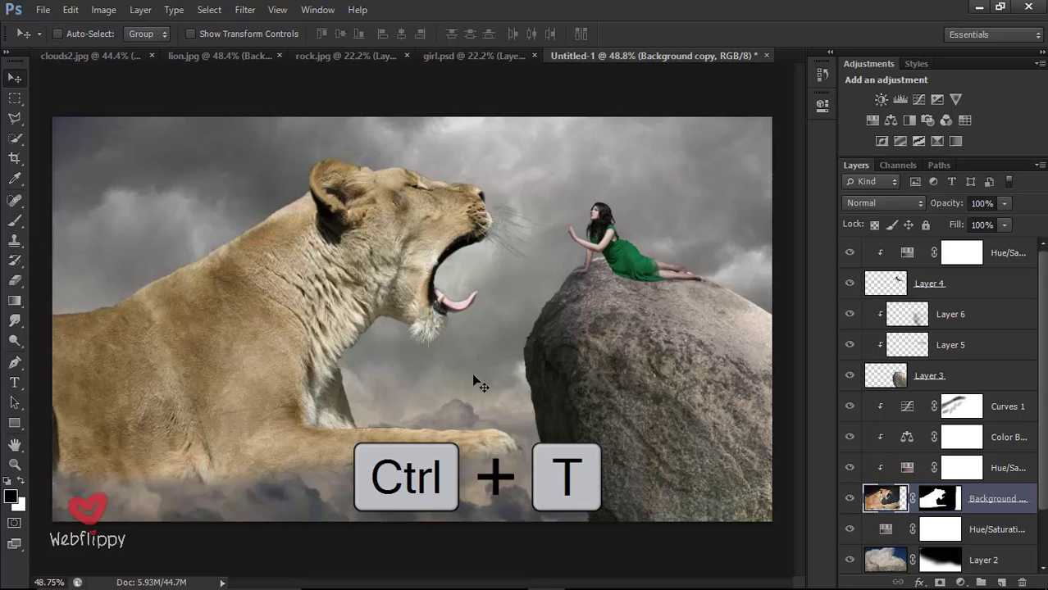
pyautogui.moveTo(654, 107); pyautogui.dragTo(670, 96)
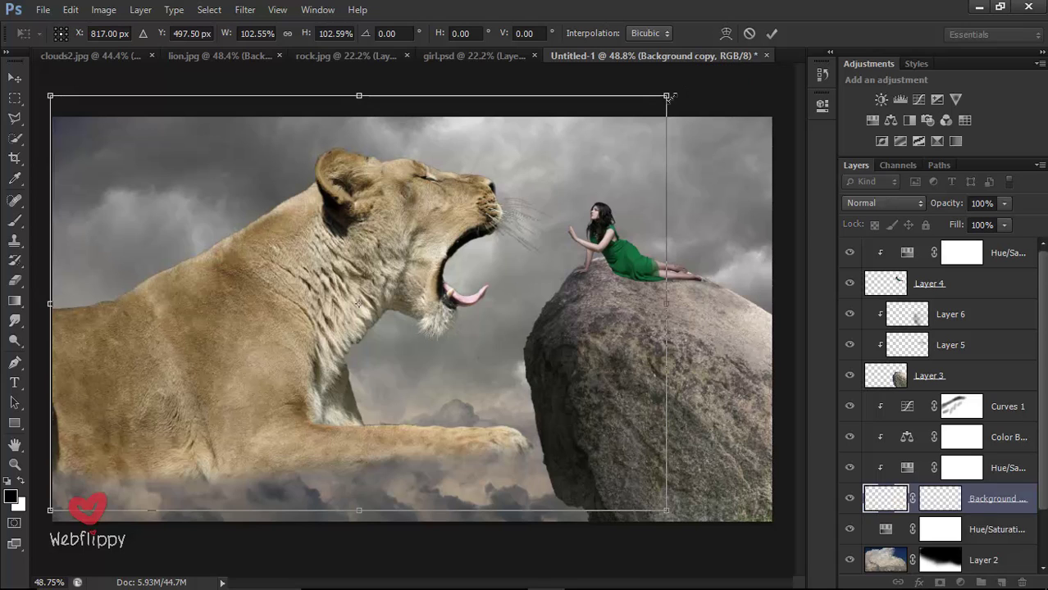
pyautogui.click(772, 35)
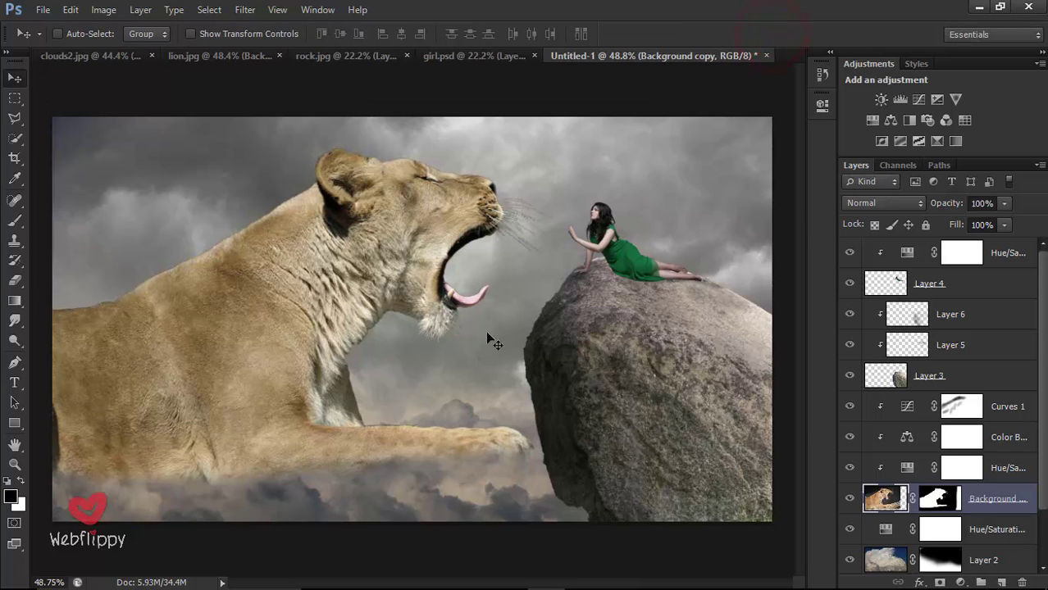
pyautogui.click(999, 264)
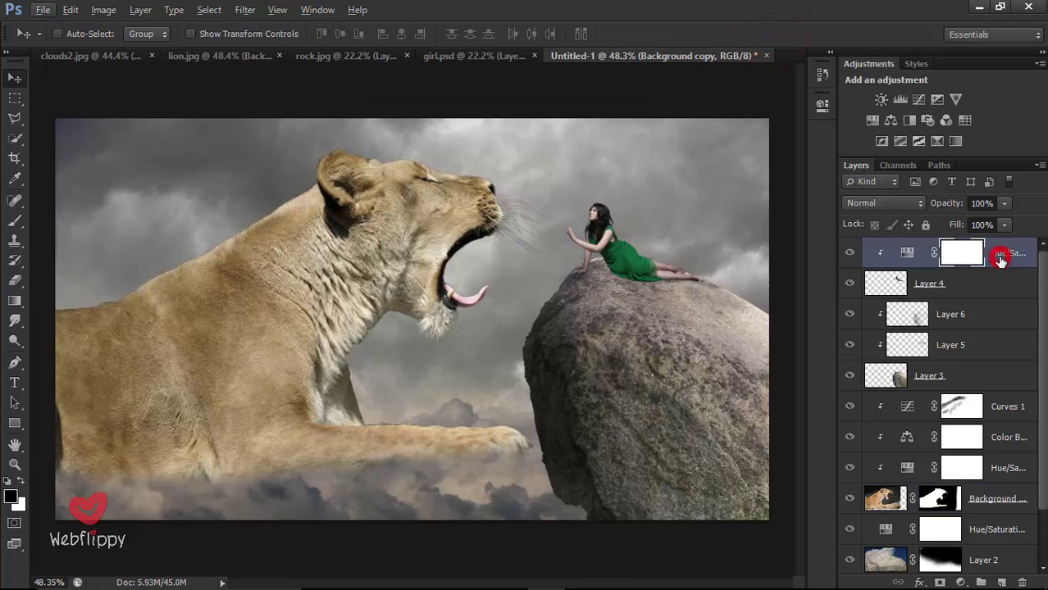
# Step: Add a Gradient Fill layer using Foreground to Transparent with a dark teal colour stop
pyautogui.click(959, 584)
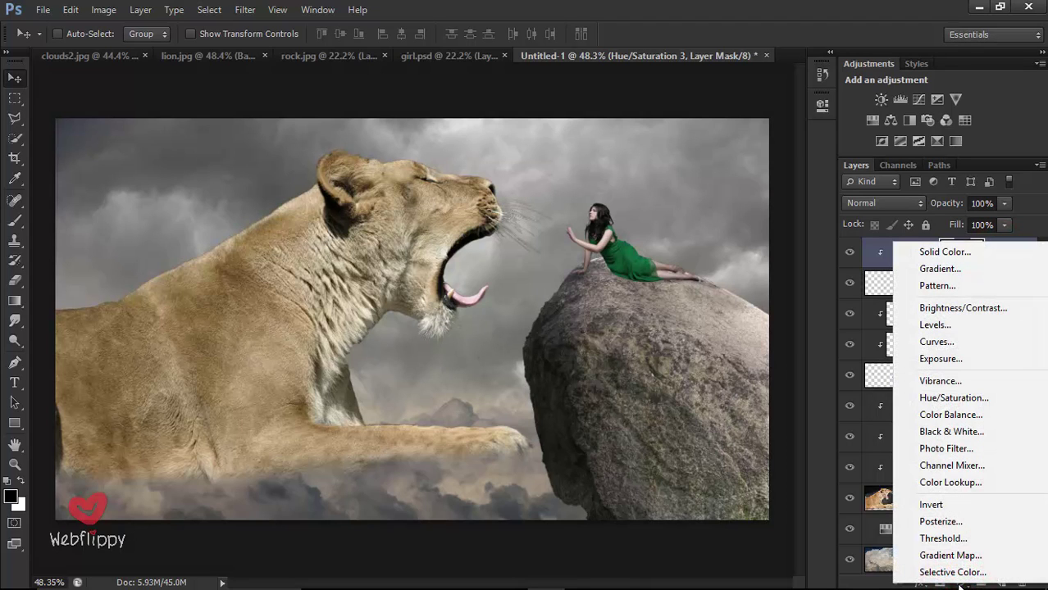
pyautogui.click(972, 277)
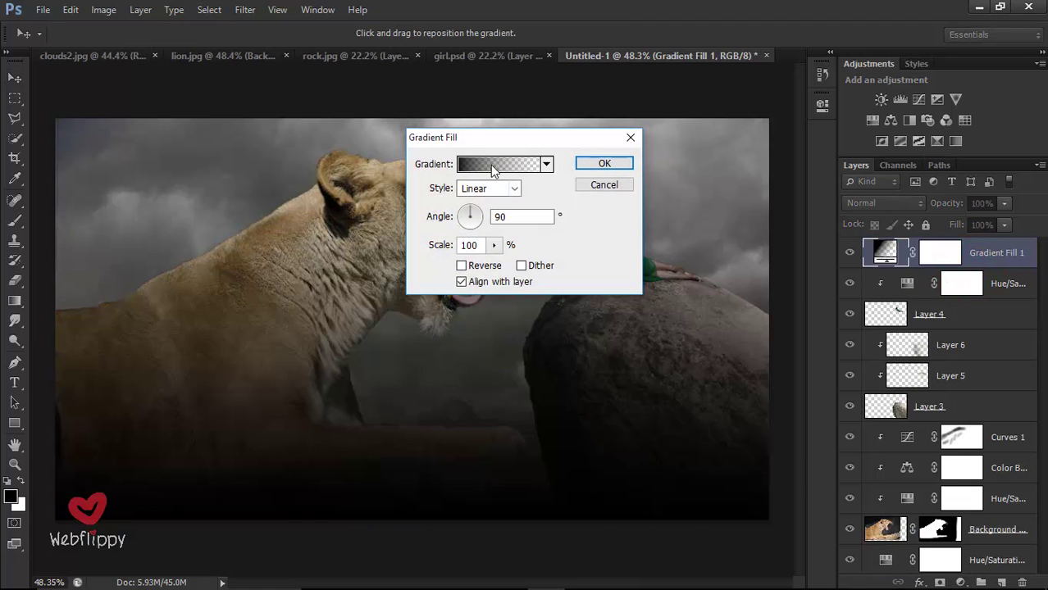
pyautogui.click(492, 168)
pyautogui.click(538, 145)
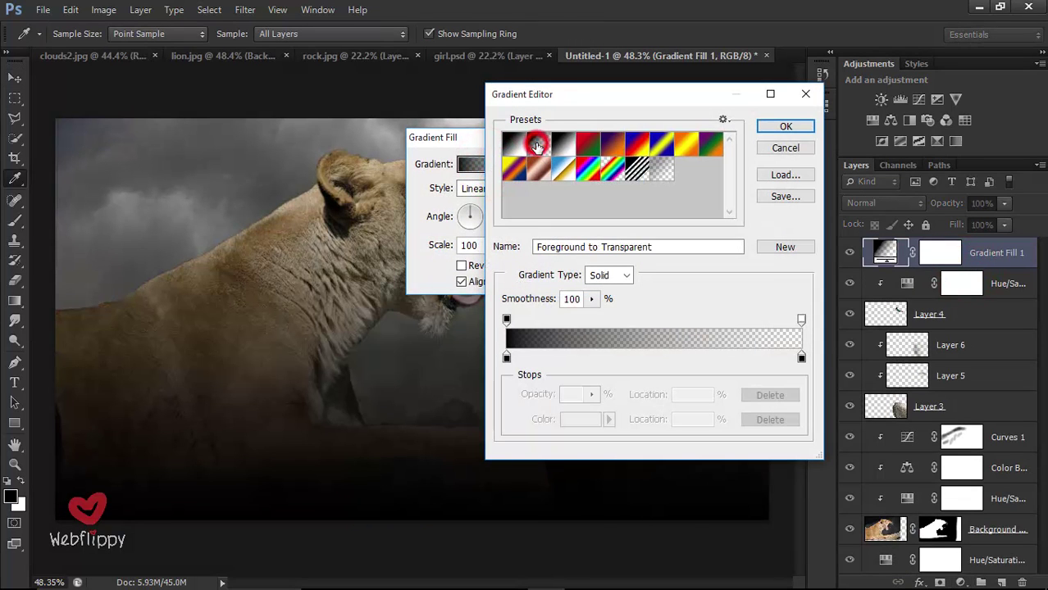
pyautogui.click(506, 358)
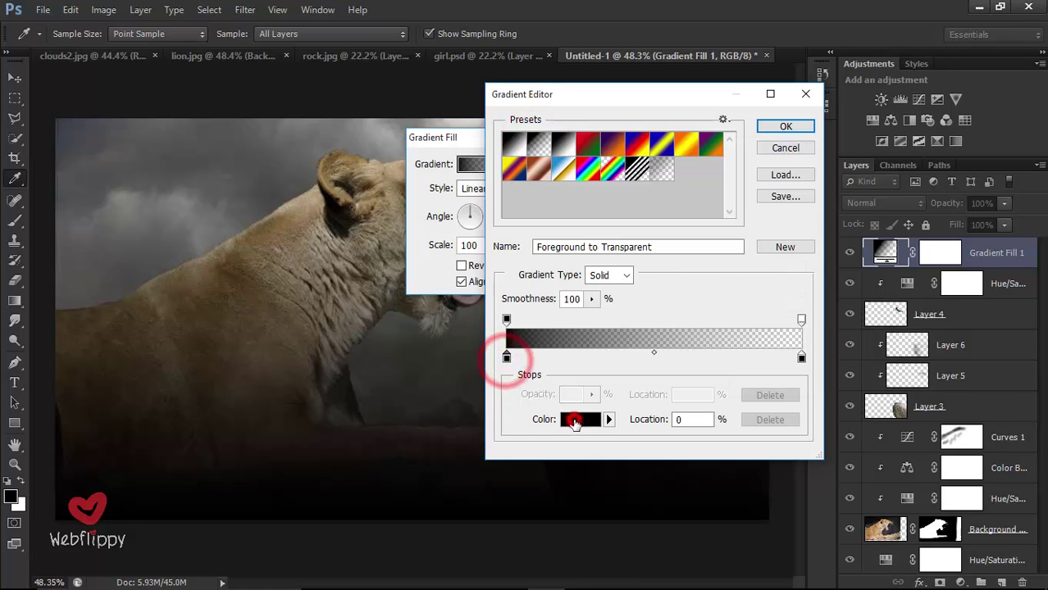
pyautogui.click(574, 419)
pyautogui.moveTo(617, 272)
pyautogui.mouseDown()
pyautogui.moveTo(621, 294)
pyautogui.moveTo(621, 267)
pyautogui.mouseUp()
pyautogui.click(576, 253)
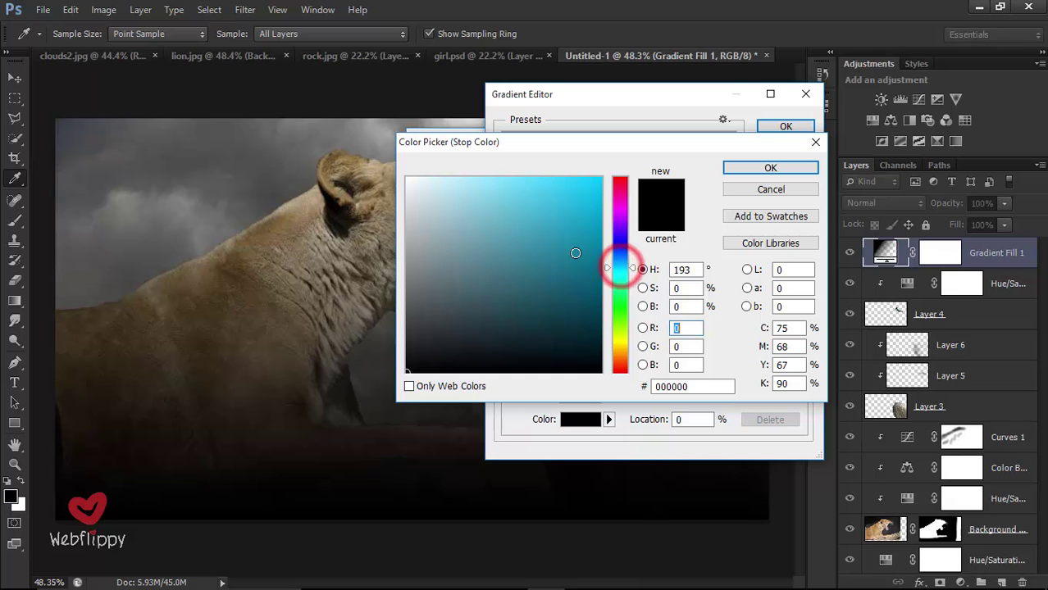
pyautogui.click(582, 302)
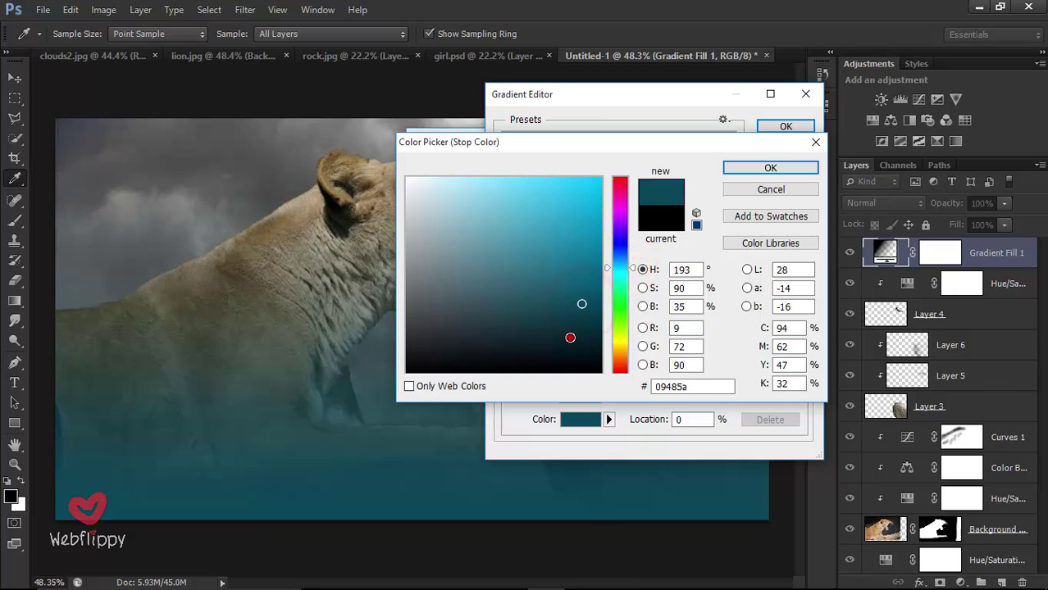
pyautogui.click(570, 338)
pyautogui.click(535, 351)
pyautogui.click(748, 168)
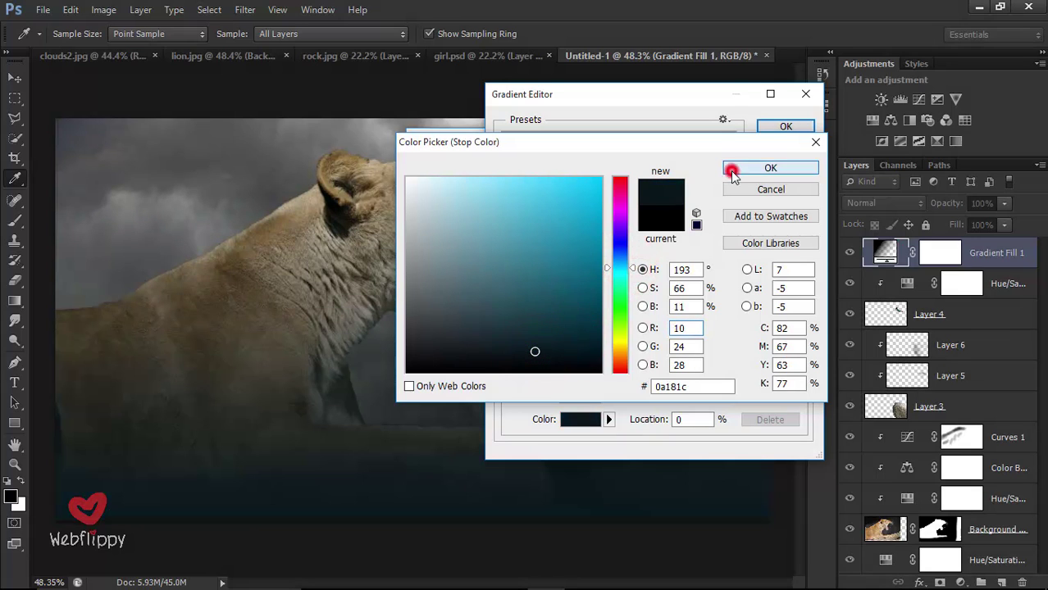
pyautogui.click(778, 127)
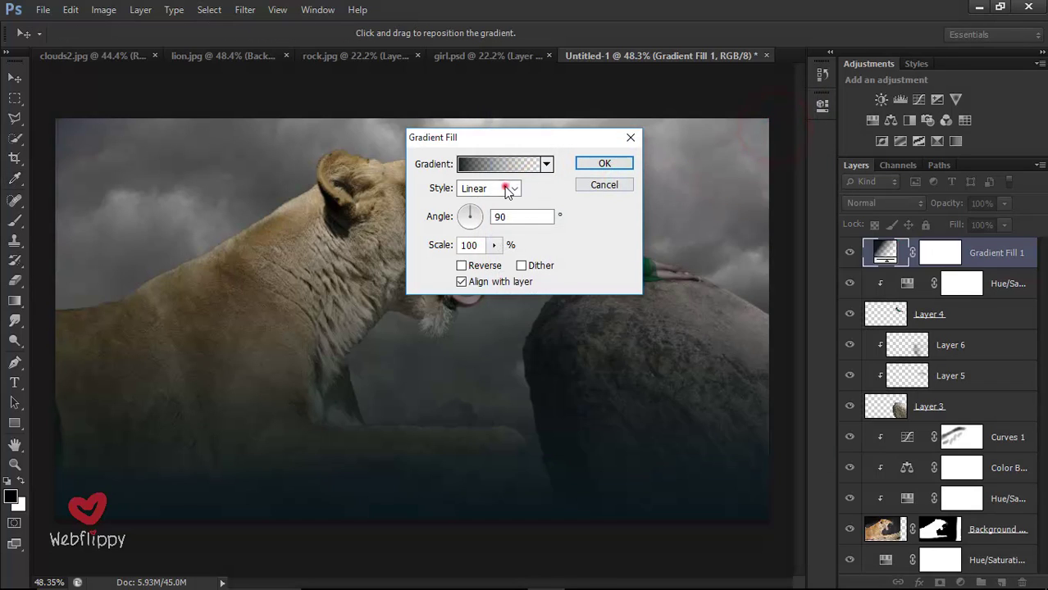
# Step: Make the gradient radial and reversed at about 298% scale, with 41% layer opacity
pyautogui.click(507, 188)
pyautogui.click(529, 214)
pyautogui.click(490, 266)
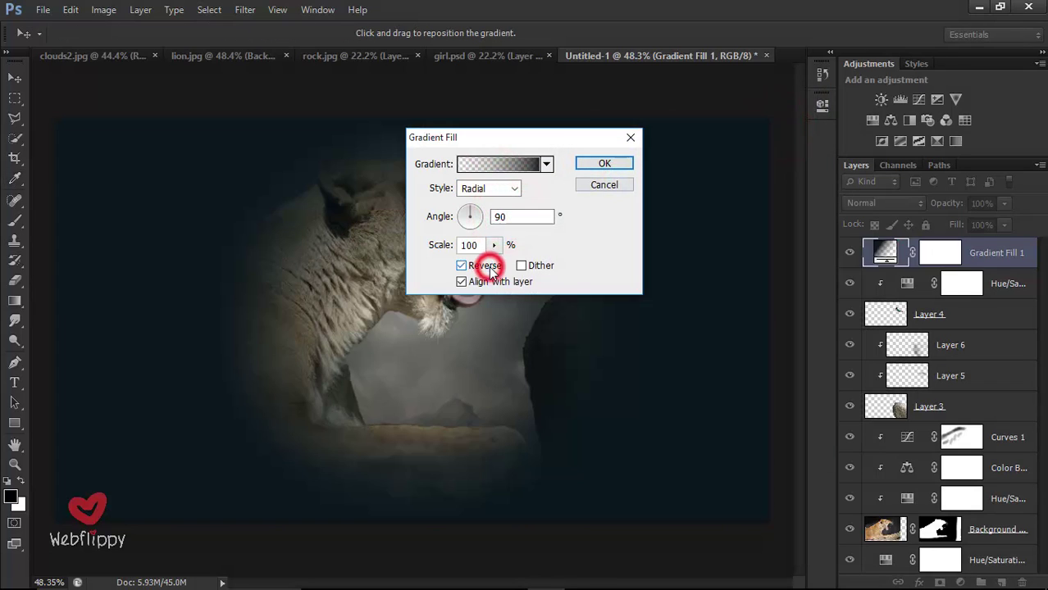
pyautogui.moveTo(493, 246); pyautogui.dragTo(506, 266)
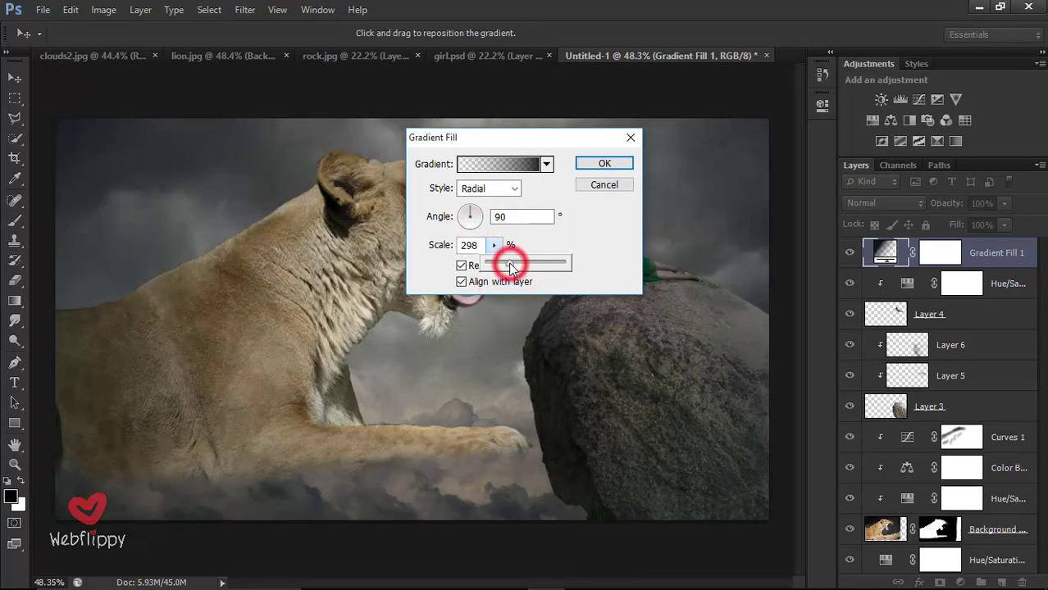
pyautogui.click(592, 166)
pyautogui.click(847, 253)
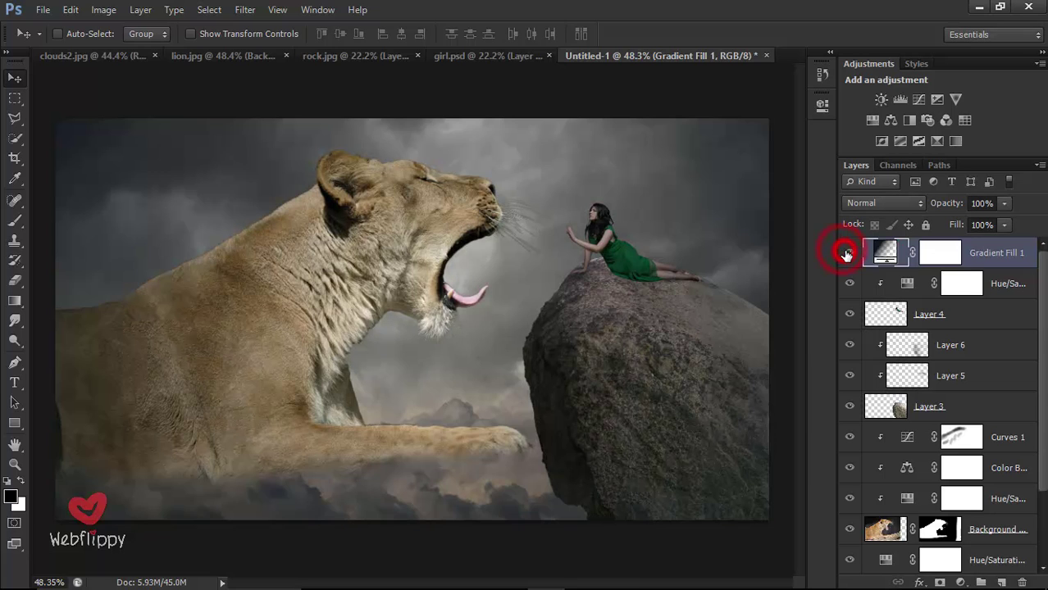
pyautogui.moveTo(1002, 205); pyautogui.dragTo(977, 225)
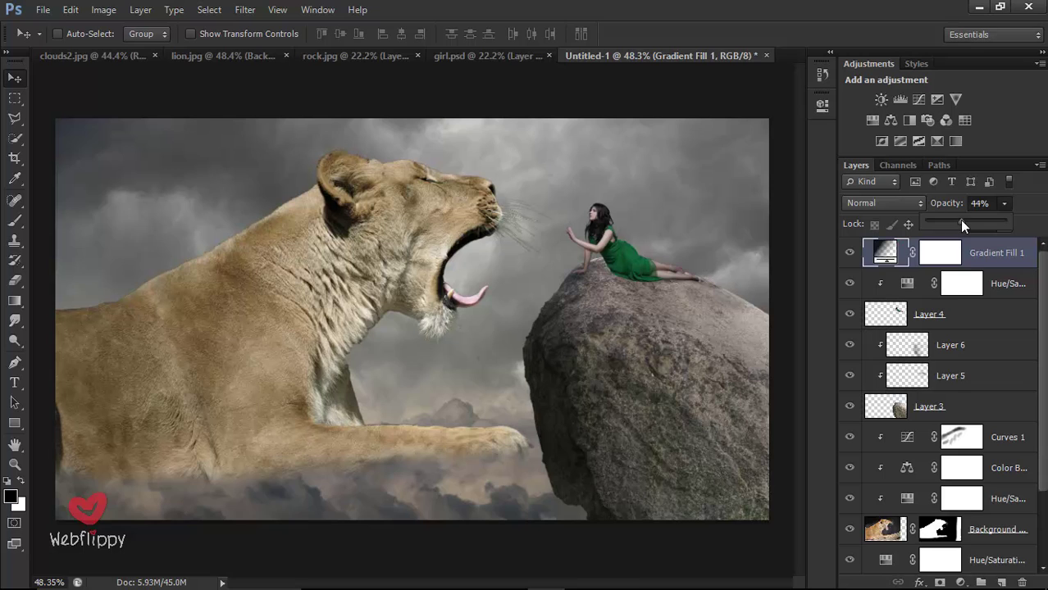
pyautogui.click(849, 253)
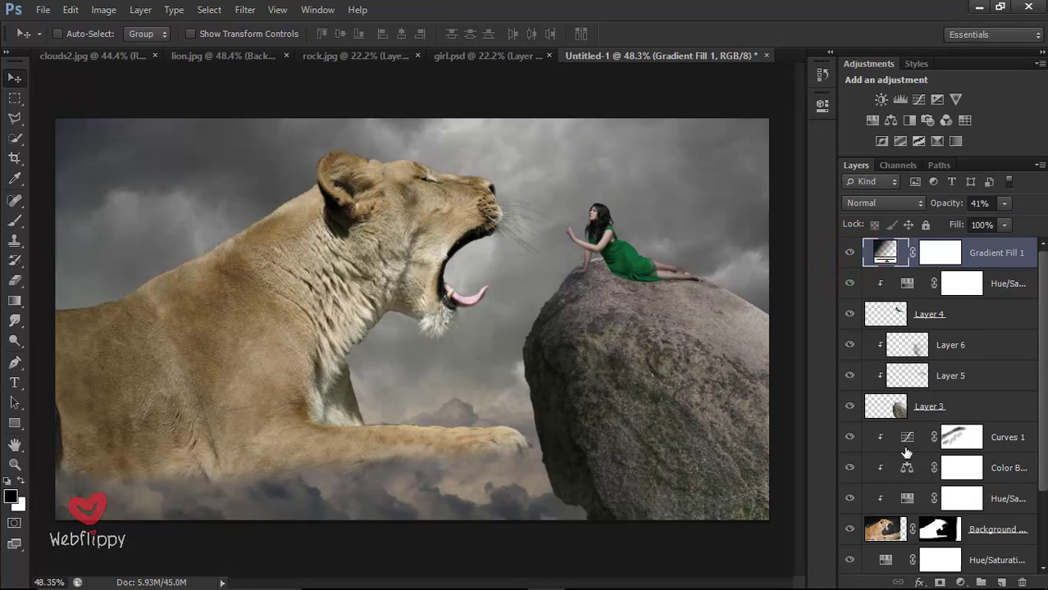
pyautogui.click(961, 583)
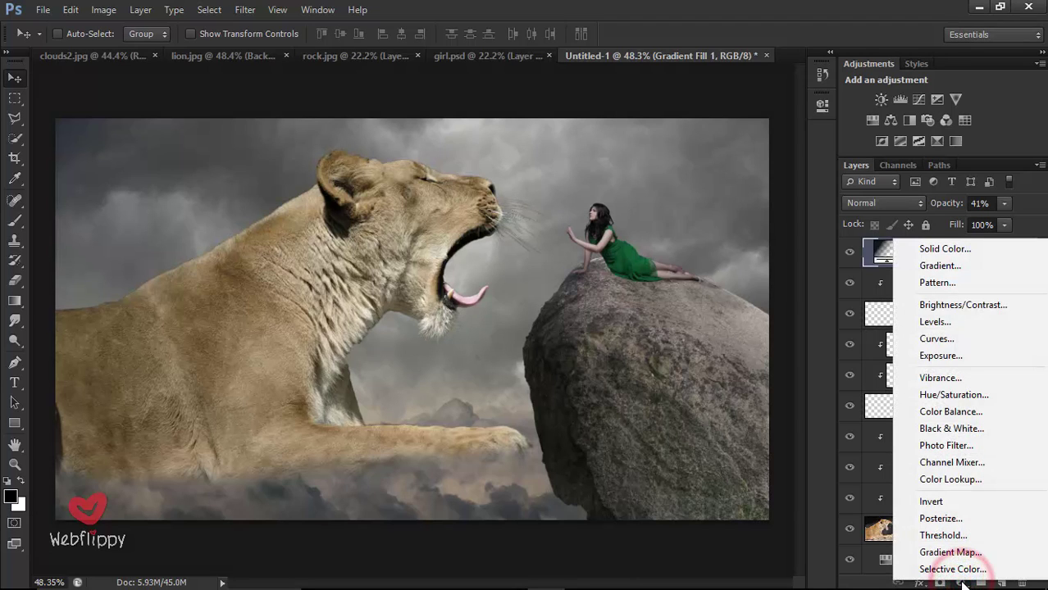
# Step: Add a Gradient Map adjustment using the Violet, Orange gradient
pyautogui.click(955, 552)
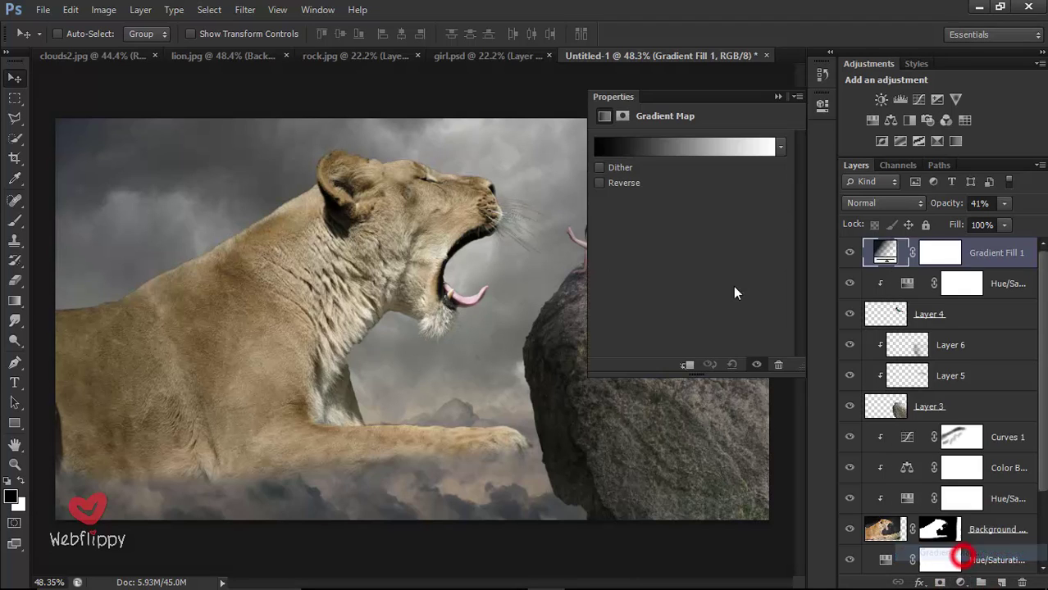
pyautogui.click(690, 149)
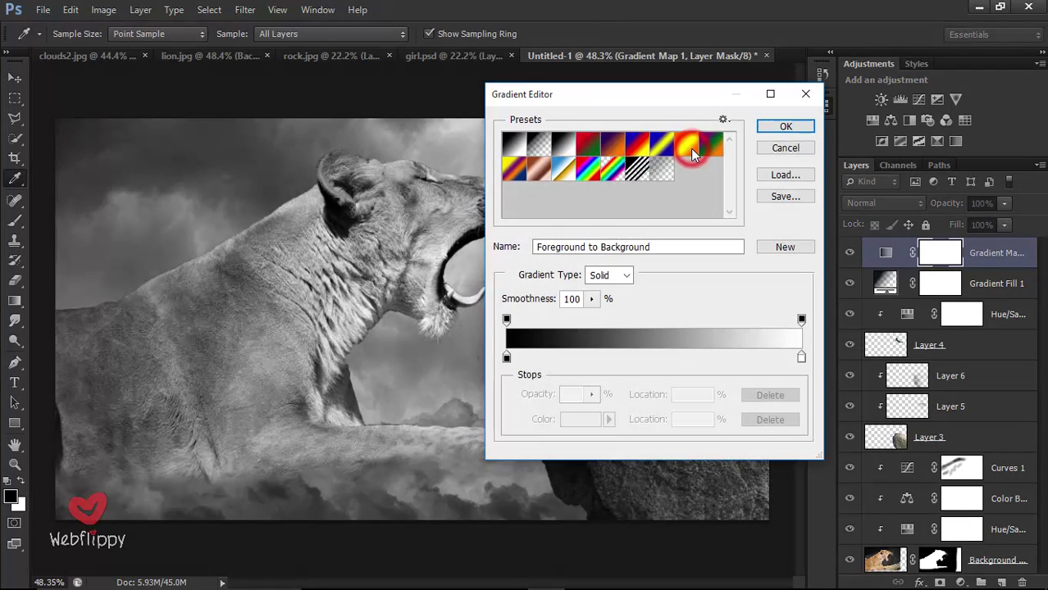
pyautogui.click(616, 146)
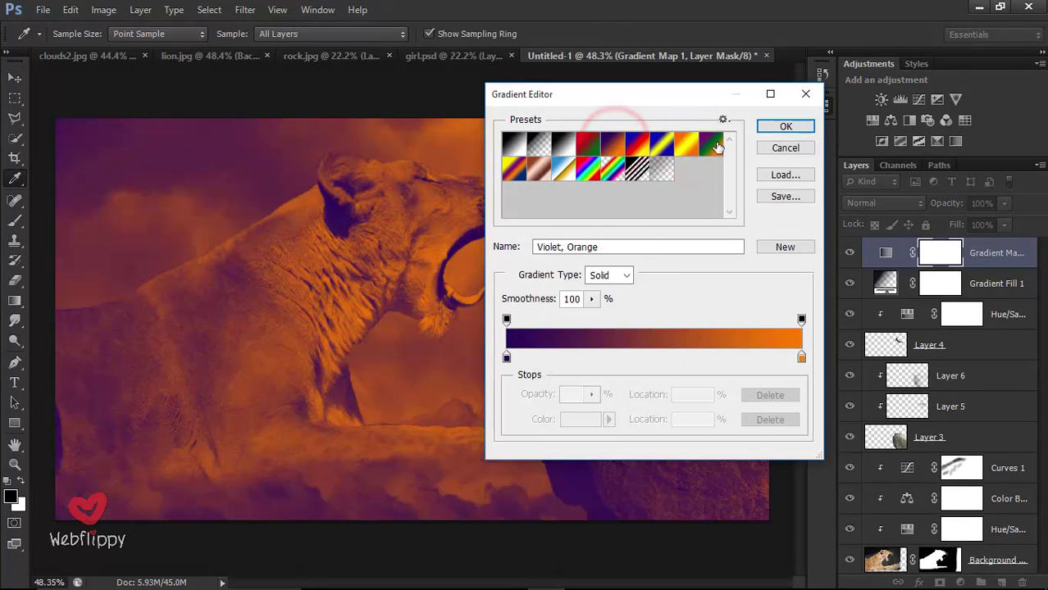
pyautogui.click(771, 130)
pyautogui.click(777, 97)
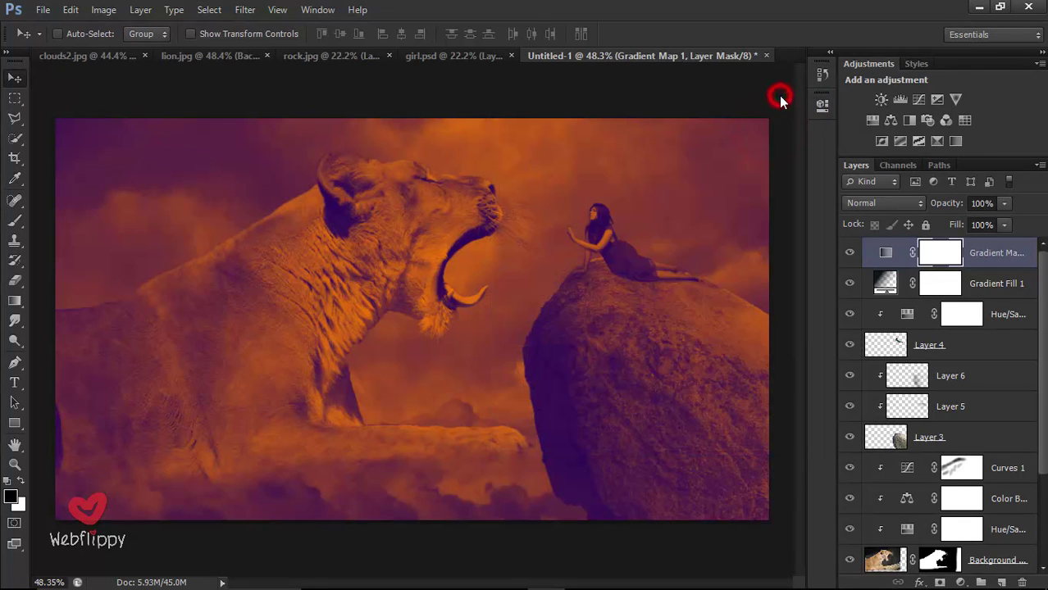
# Step: Set the gradient map to Soft Light blending at 27% opacity
pyautogui.click(883, 203)
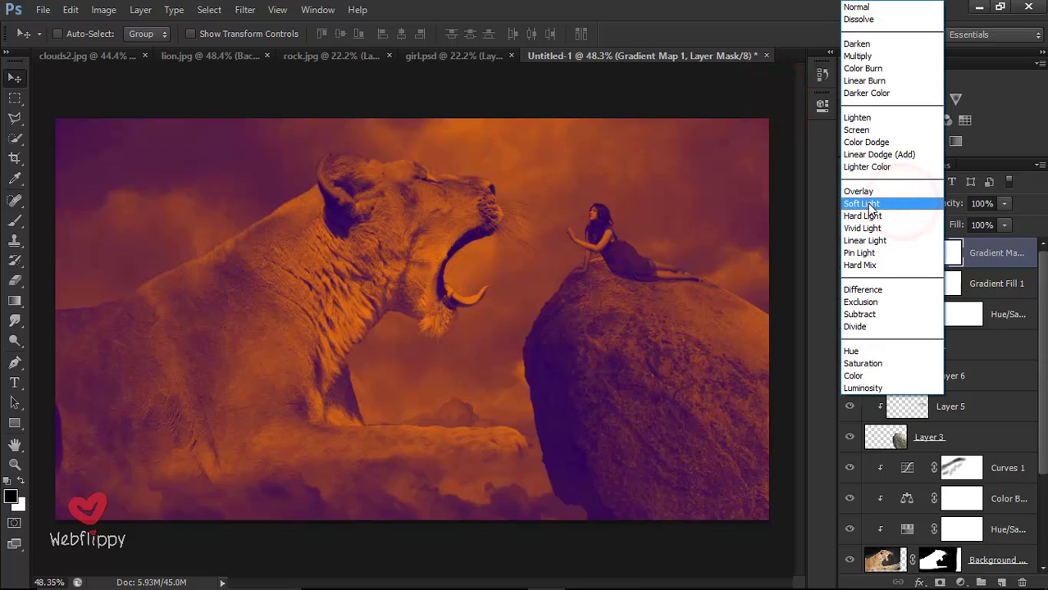
pyautogui.click(866, 205)
pyautogui.click(1003, 204)
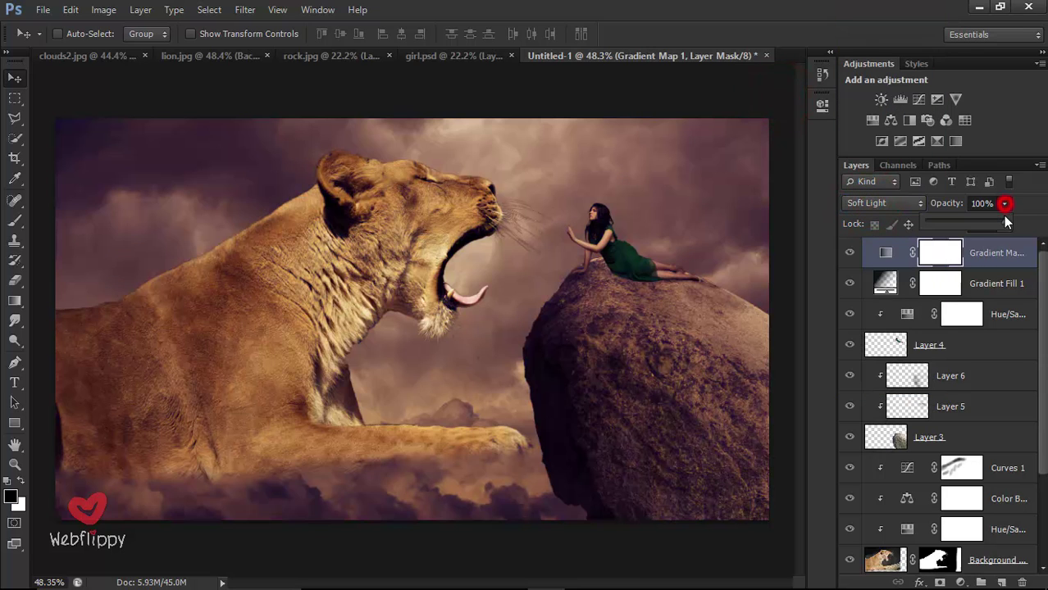
pyautogui.moveTo(959, 225); pyautogui.dragTo(952, 224)
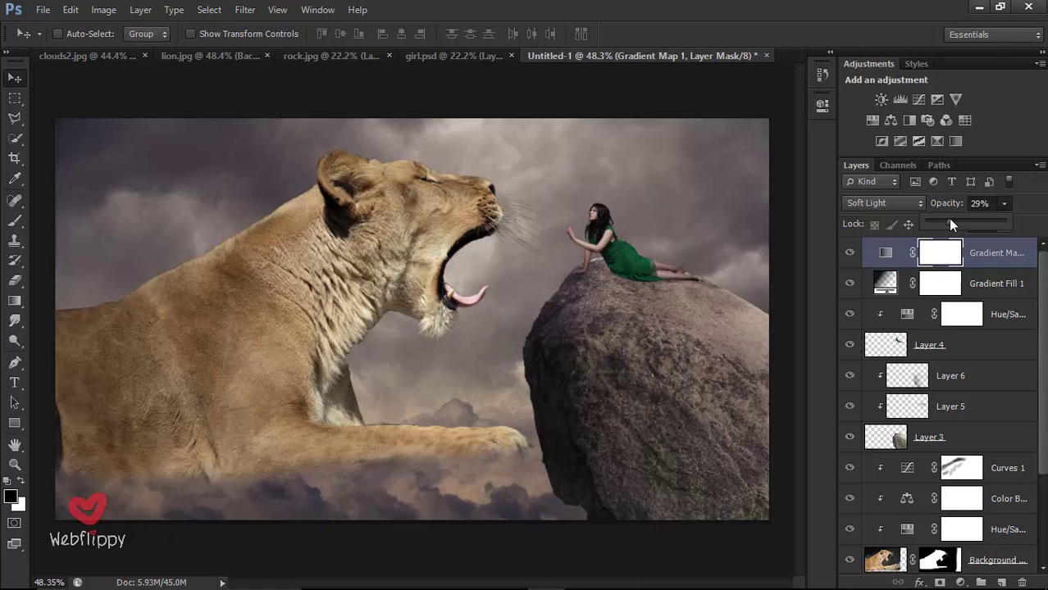
pyautogui.click(850, 254)
pyautogui.click(850, 254)
pyautogui.moveTo(989, 226); pyautogui.dragTo(982, 255)
# Step: Add a new empty layer directly above Layer 2
pyautogui.click(979, 255)
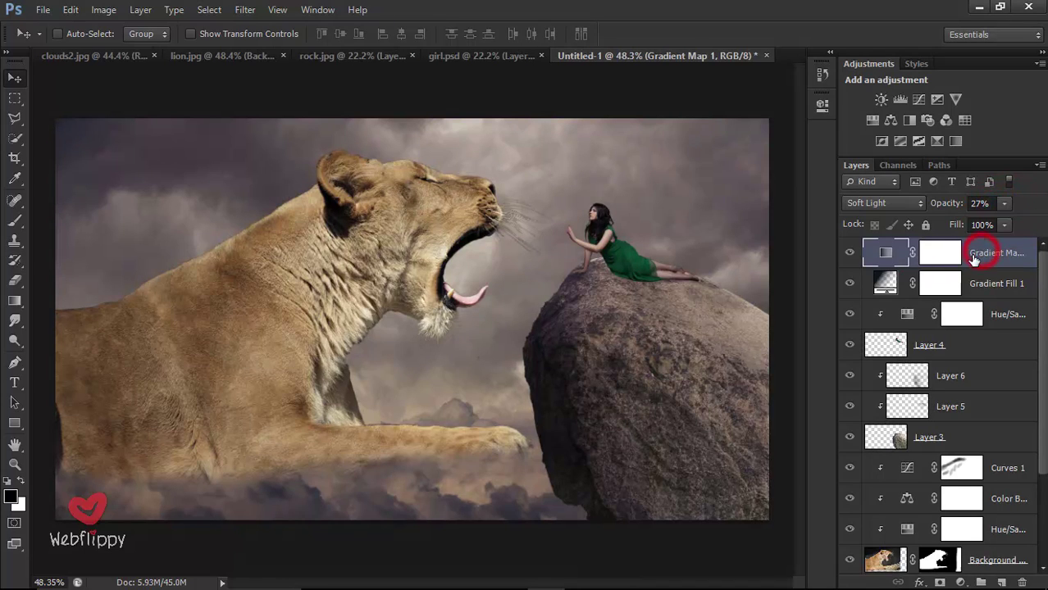
pyautogui.scroll(-2, 984, 363)
pyautogui.scroll(-2, 972, 396)
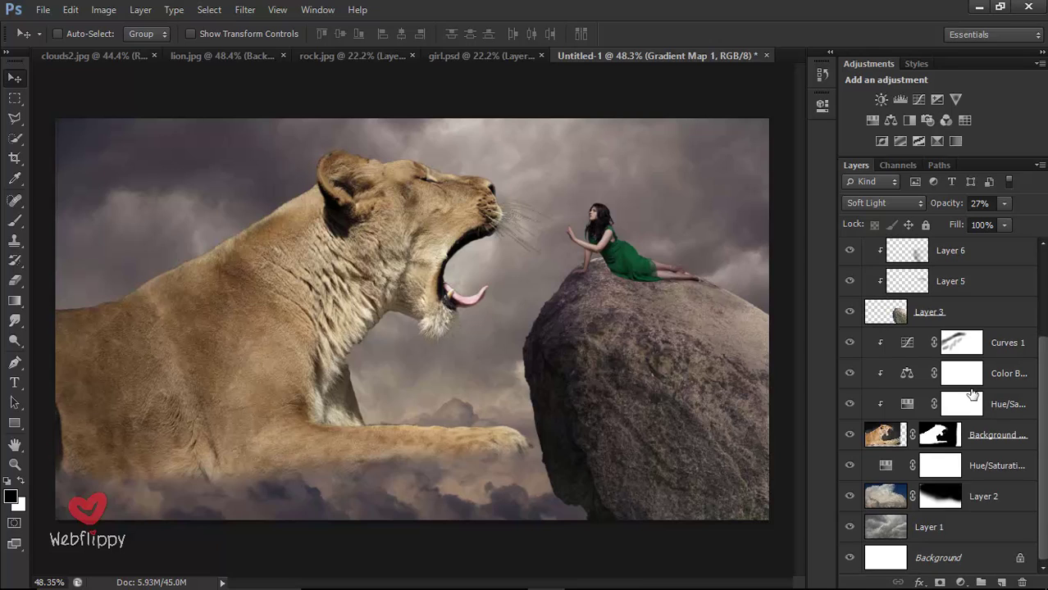
pyautogui.click(981, 500)
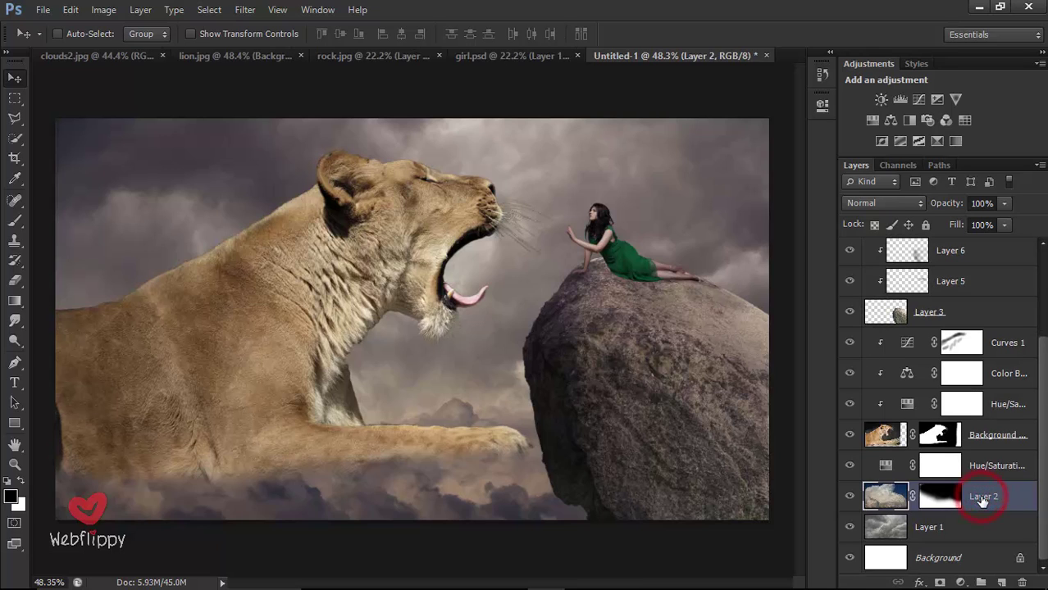
pyautogui.click(1000, 583)
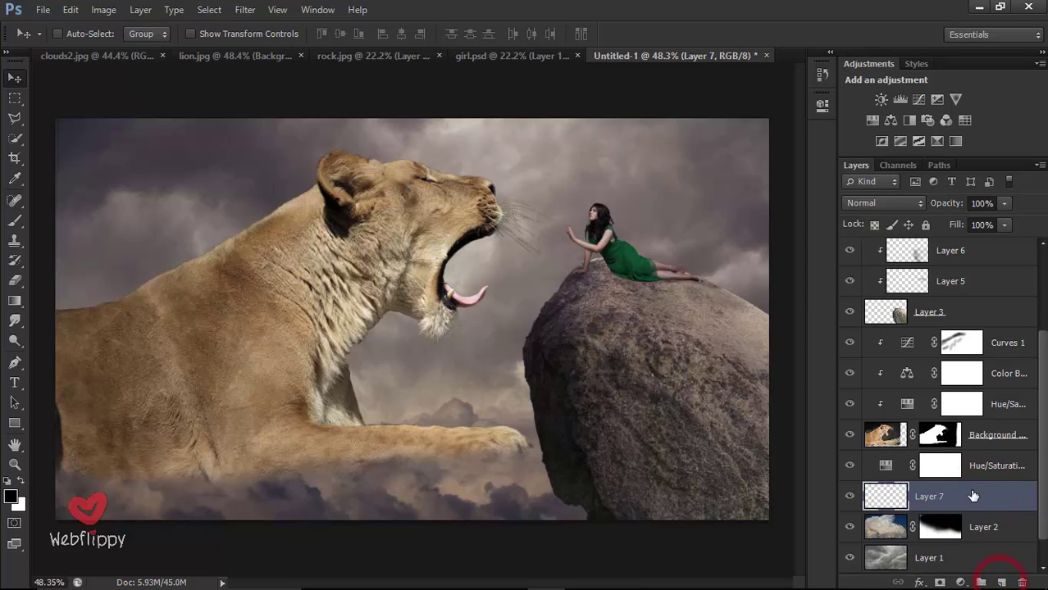
# Step: Paint a large 700px white soft-brush glow at 100% opacity between the lioness and woman
pyautogui.rightClick(14, 220)
pyautogui.click(72, 218)
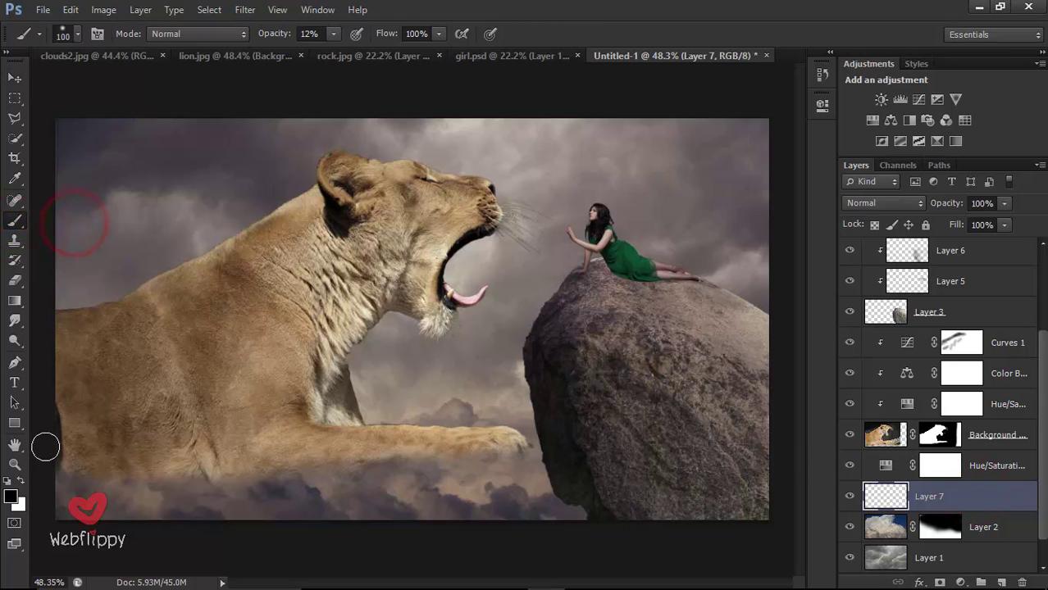
pyautogui.click(21, 482)
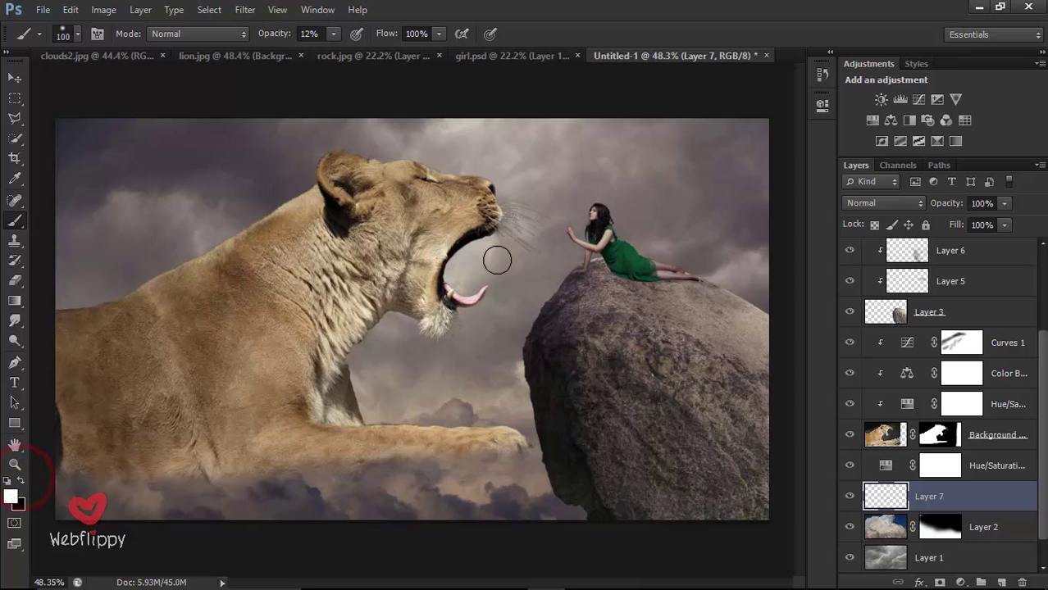
pyautogui.press(']')
pyautogui.press(']')
pyautogui.press(']')
pyautogui.press(']')
pyautogui.press(']')
pyautogui.press(']')
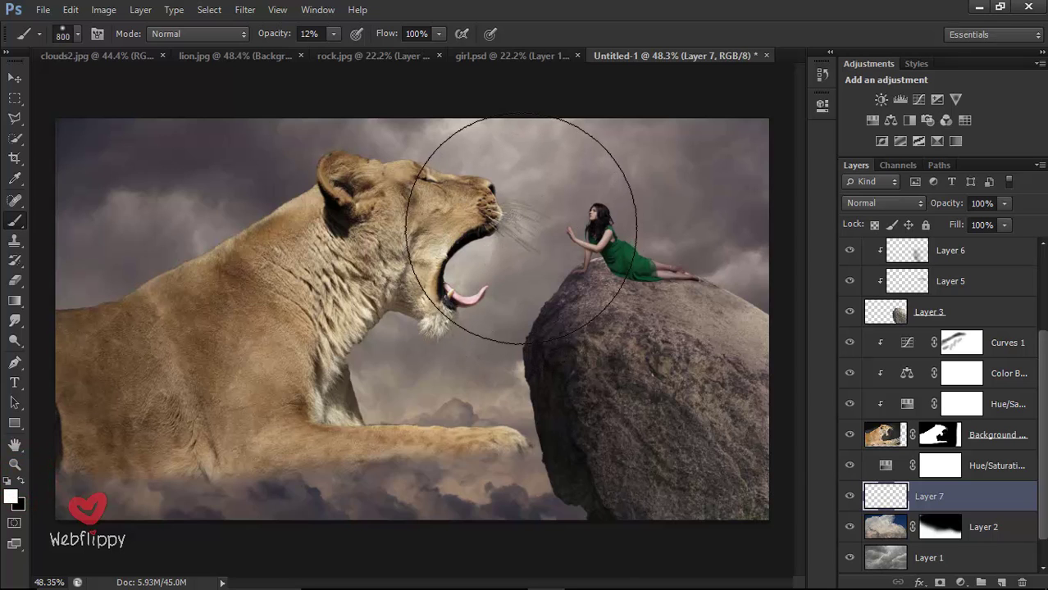
pyautogui.click(528, 242)
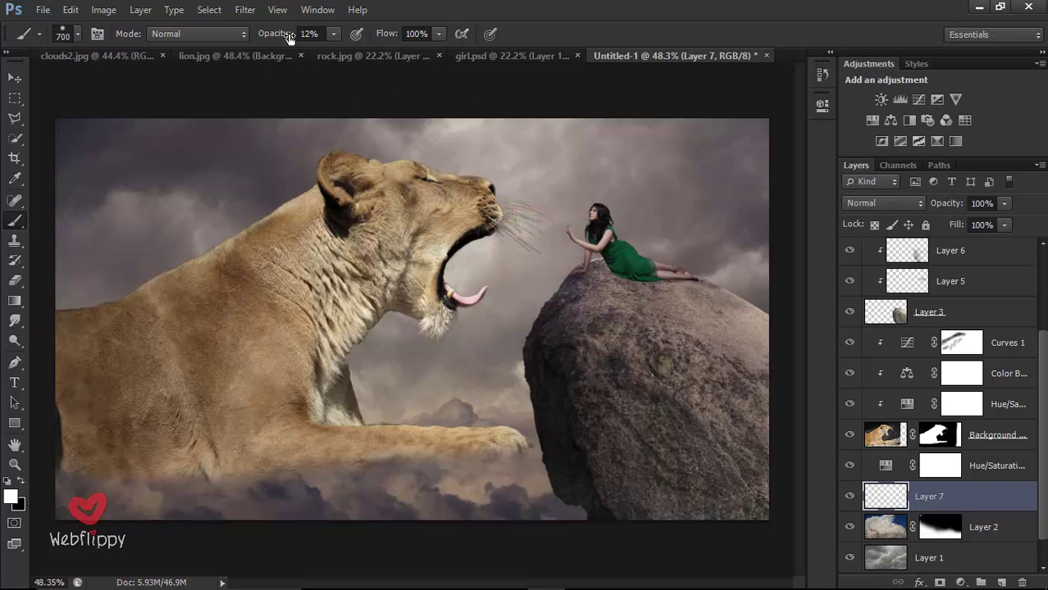
pyautogui.moveTo(279, 33); pyautogui.dragTo(395, 38)
pyautogui.click(525, 237)
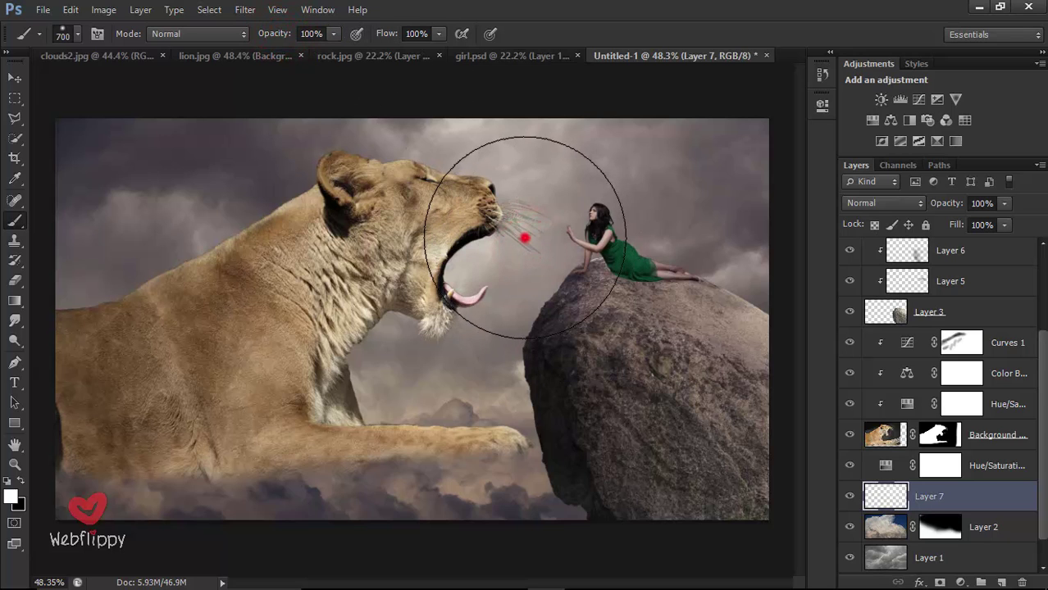
# Step: Scale the glow layer to about 172% and shift it up and left
pyautogui.press('v')
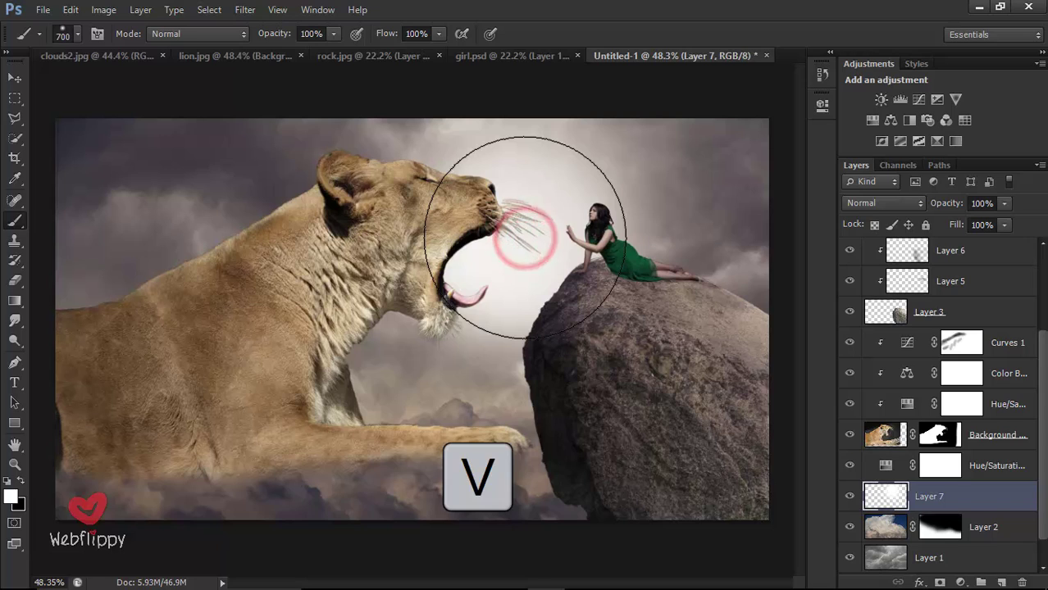
pyautogui.hotkey('ctrl', 't')
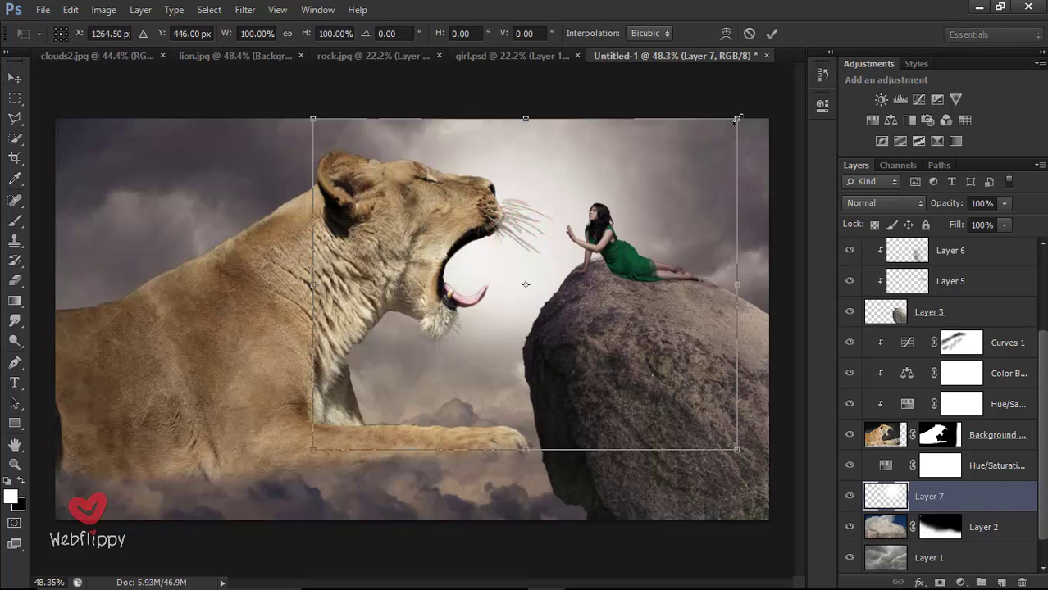
pyautogui.moveTo(737, 119); pyautogui.dragTo(920, 37)
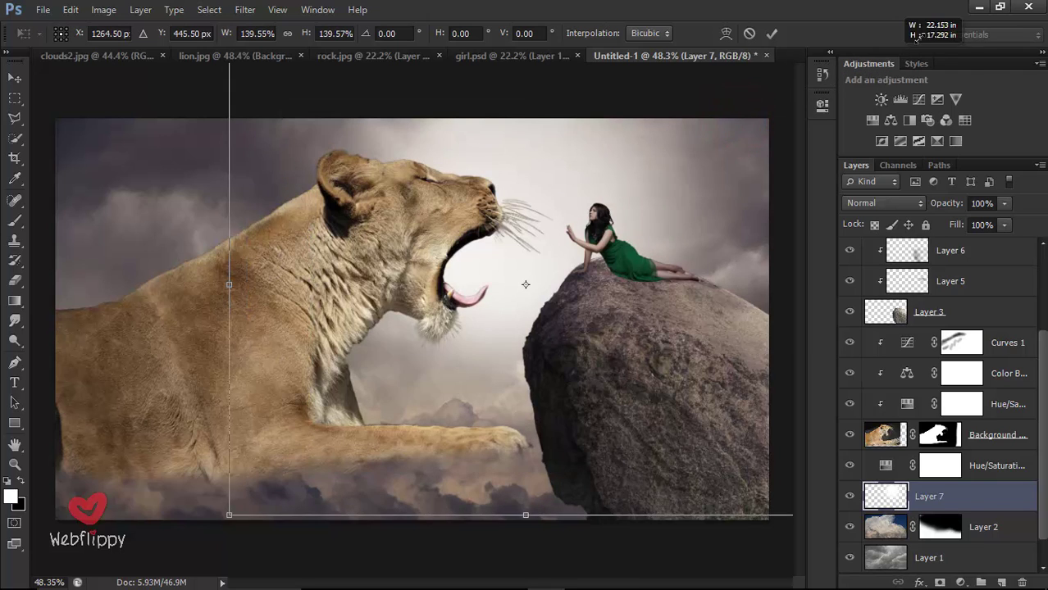
pyautogui.moveTo(593, 231); pyautogui.dragTo(570, 211)
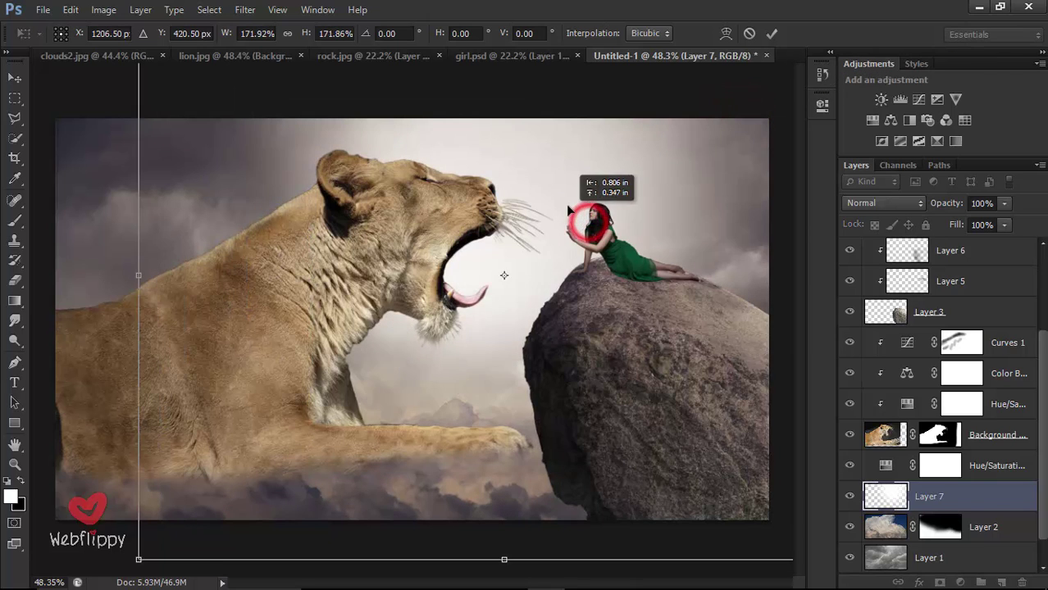
pyautogui.click(769, 35)
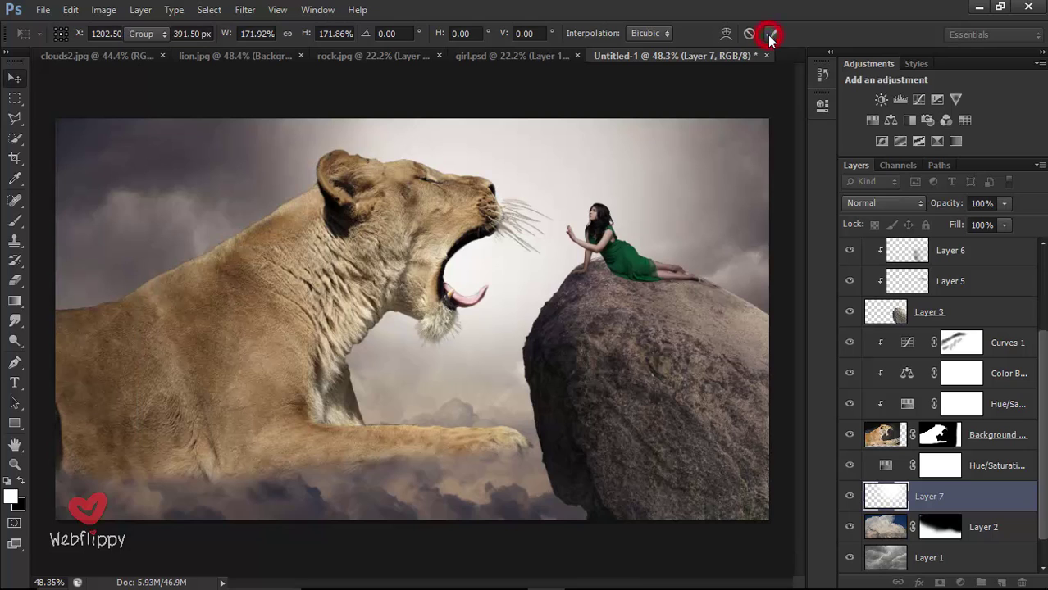
# Step: Fade the glow layer to 52% opacity
pyautogui.click(1005, 204)
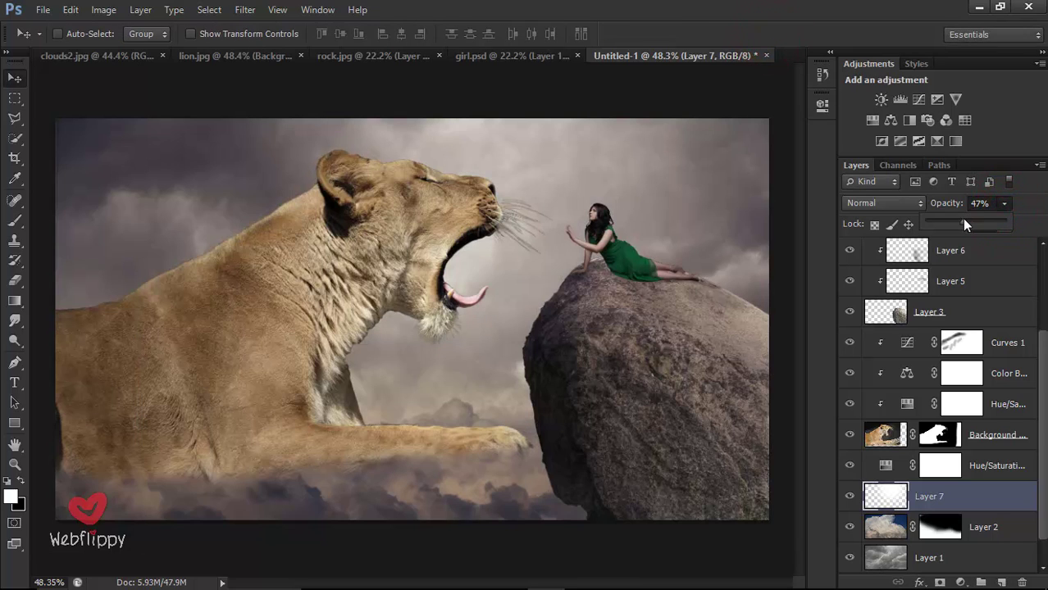
pyautogui.moveTo(958, 220); pyautogui.dragTo(967, 223)
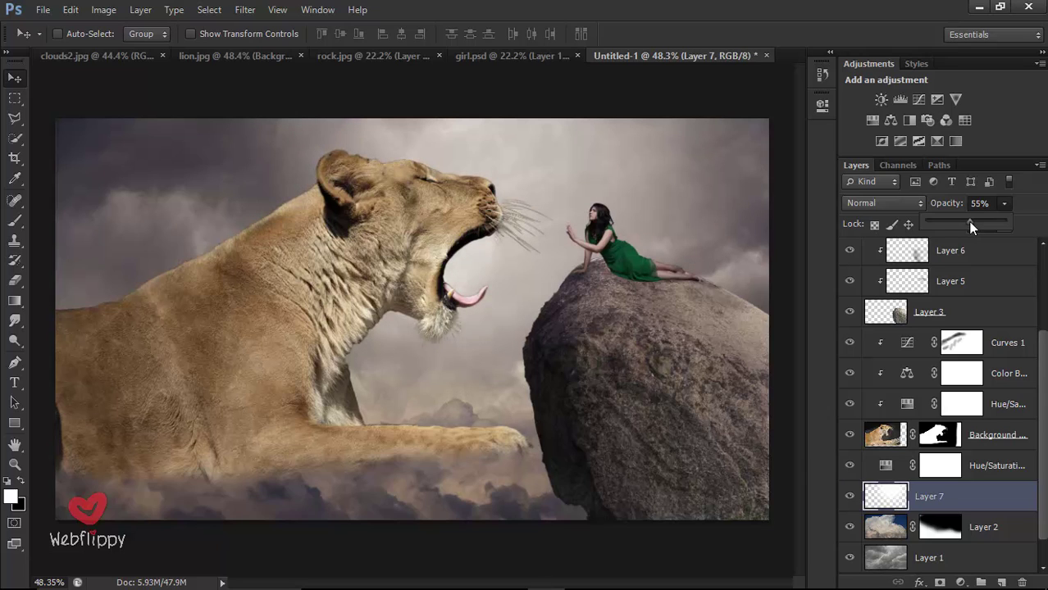
pyautogui.scroll(1, 994, 261)
pyautogui.scroll(3, 993, 261)
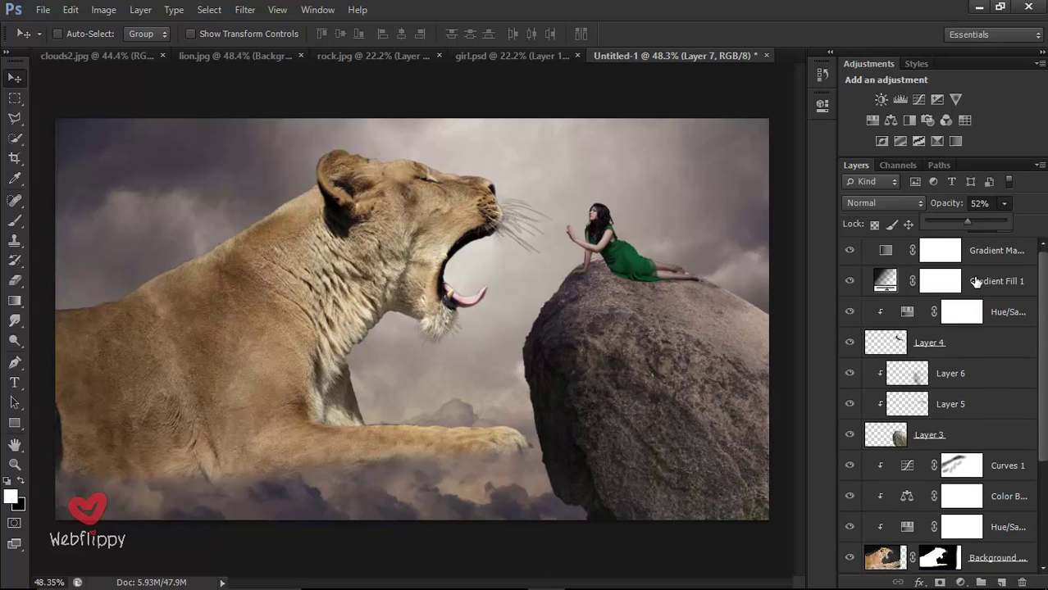
pyautogui.click(994, 256)
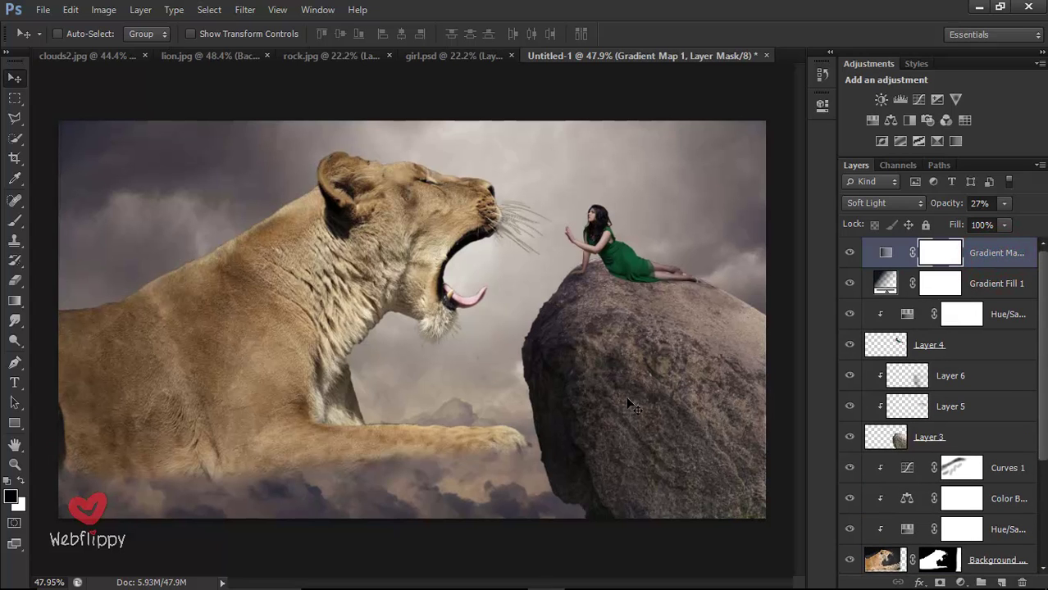
# Step: Mask the boulder layer, Layer 3, and softly paint its base away with a 20% opacity brush
pyautogui.click(968, 443)
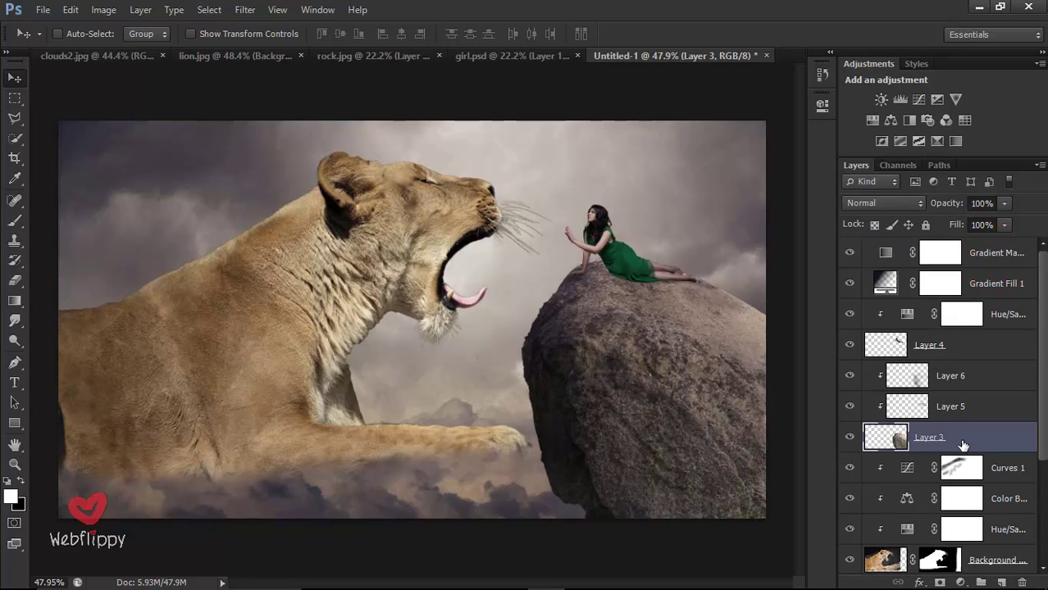
pyautogui.click(939, 582)
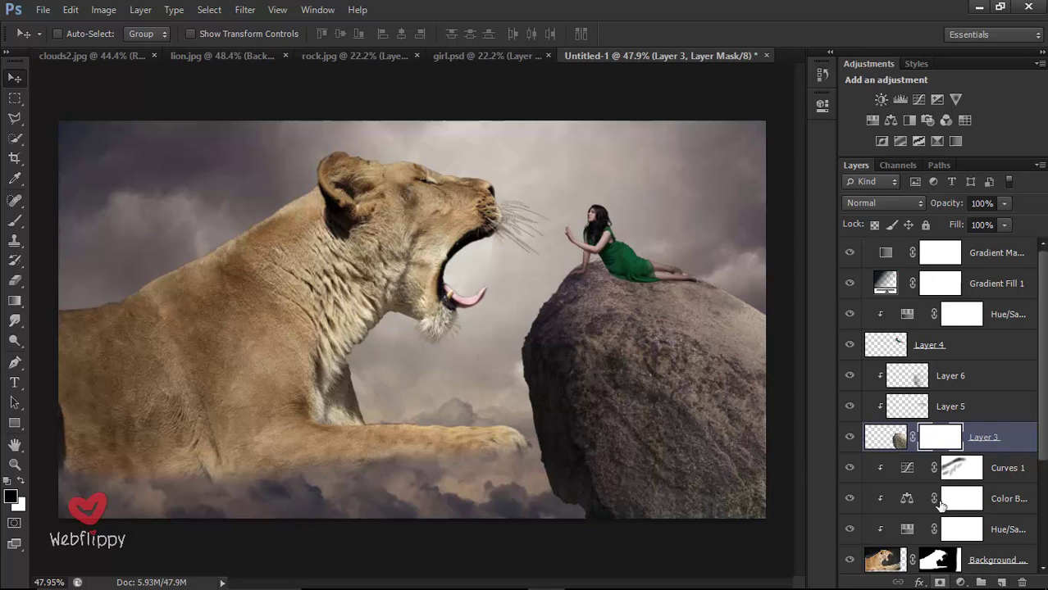
pyautogui.click(18, 221)
pyautogui.click(50, 219)
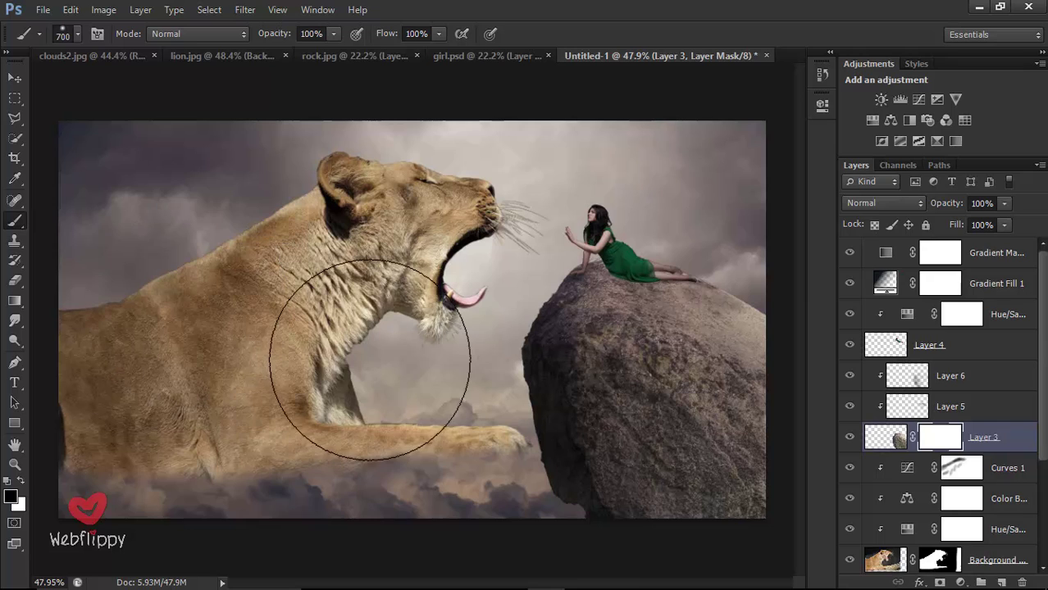
pyautogui.moveTo(270, 39); pyautogui.dragTo(207, 35)
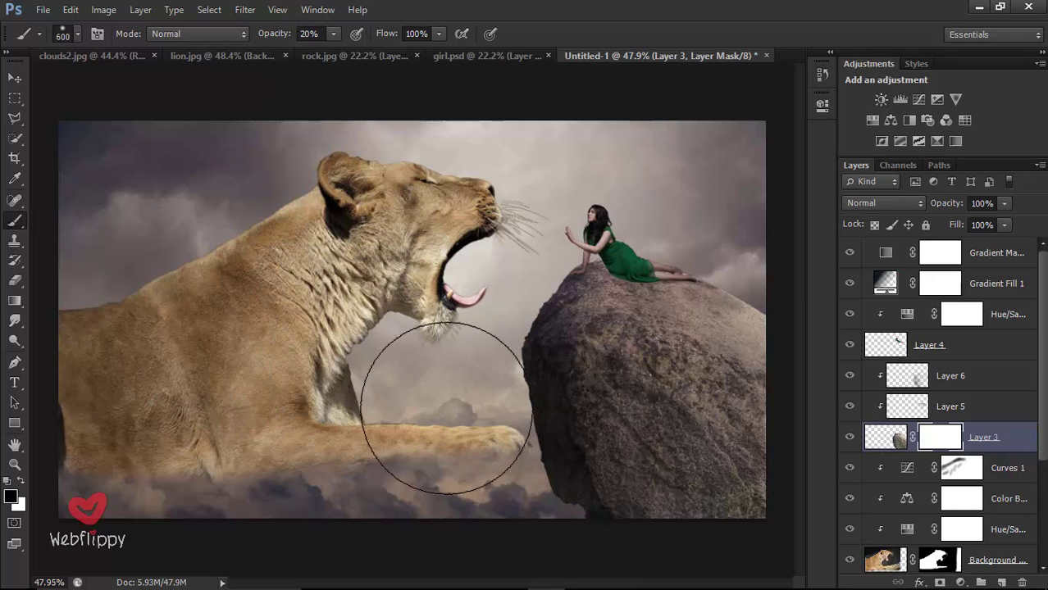
pyautogui.press('[')
pyautogui.press('[')
pyautogui.press('[')
pyautogui.press('[')
pyautogui.press('[')
pyautogui.press('[')
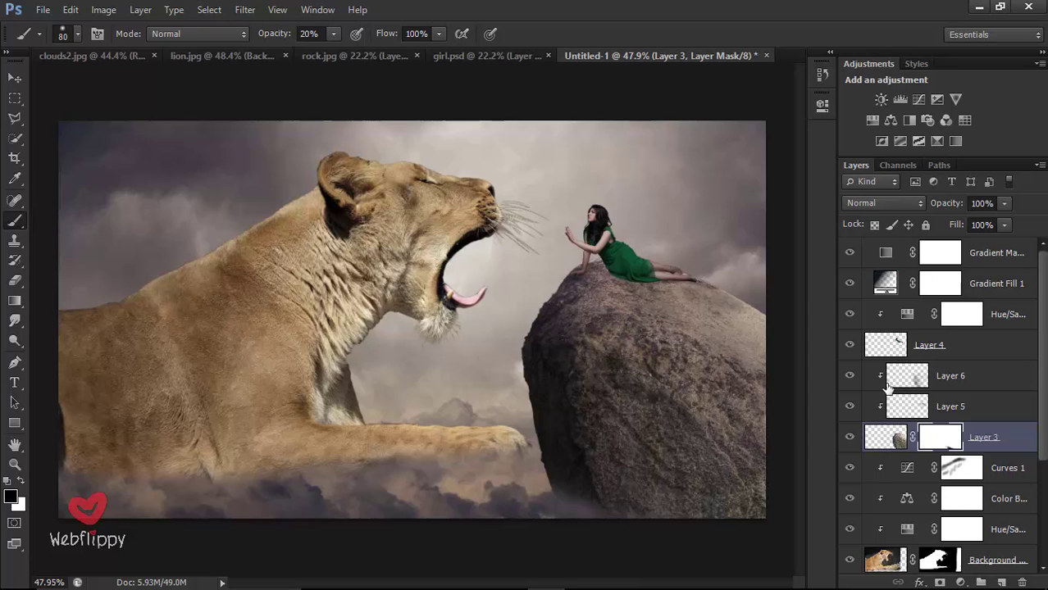
pyautogui.click(988, 258)
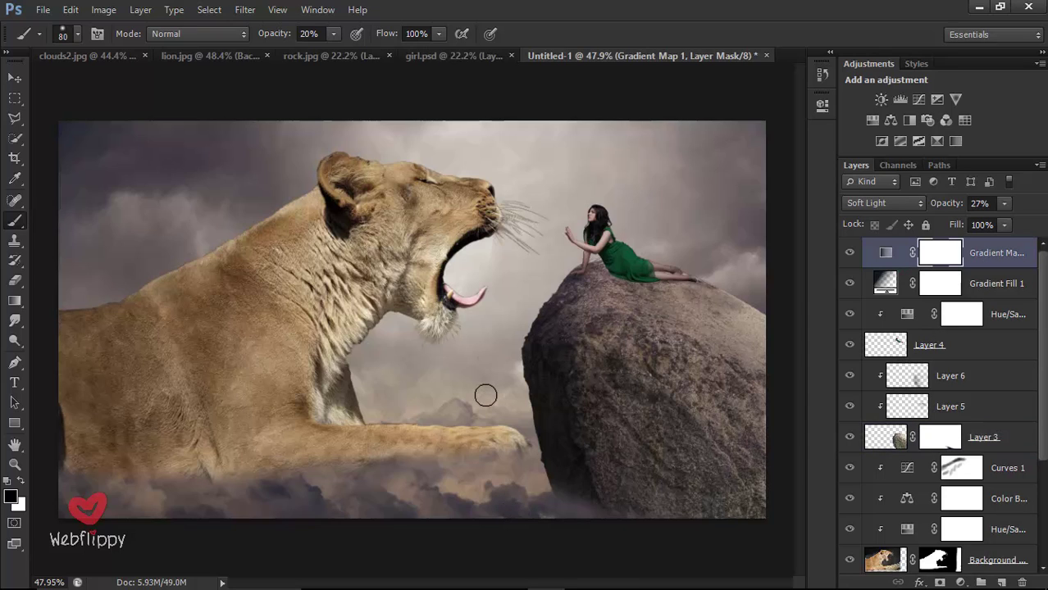
pyautogui.press('v')
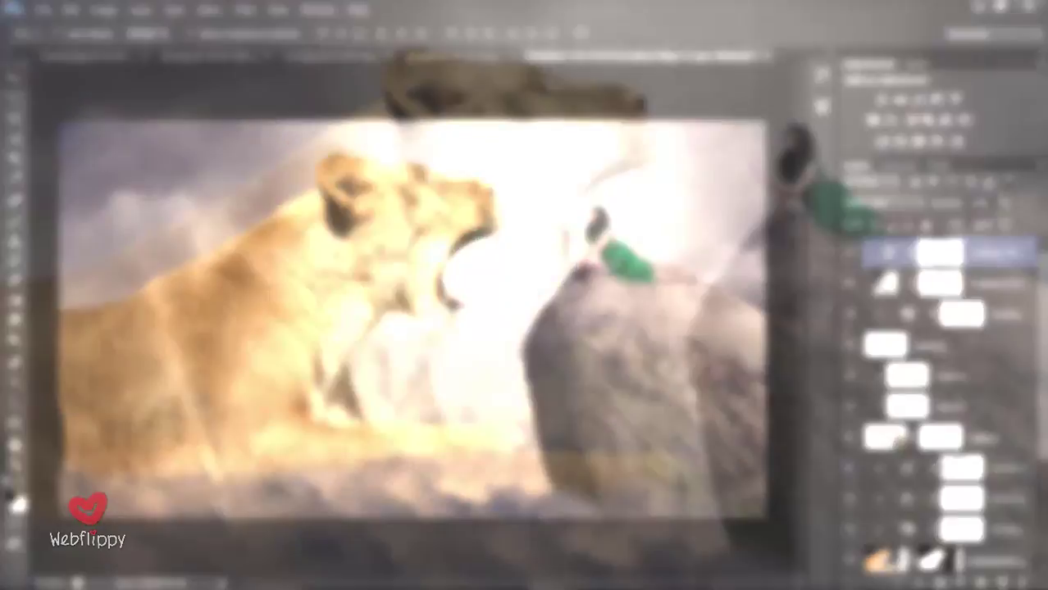